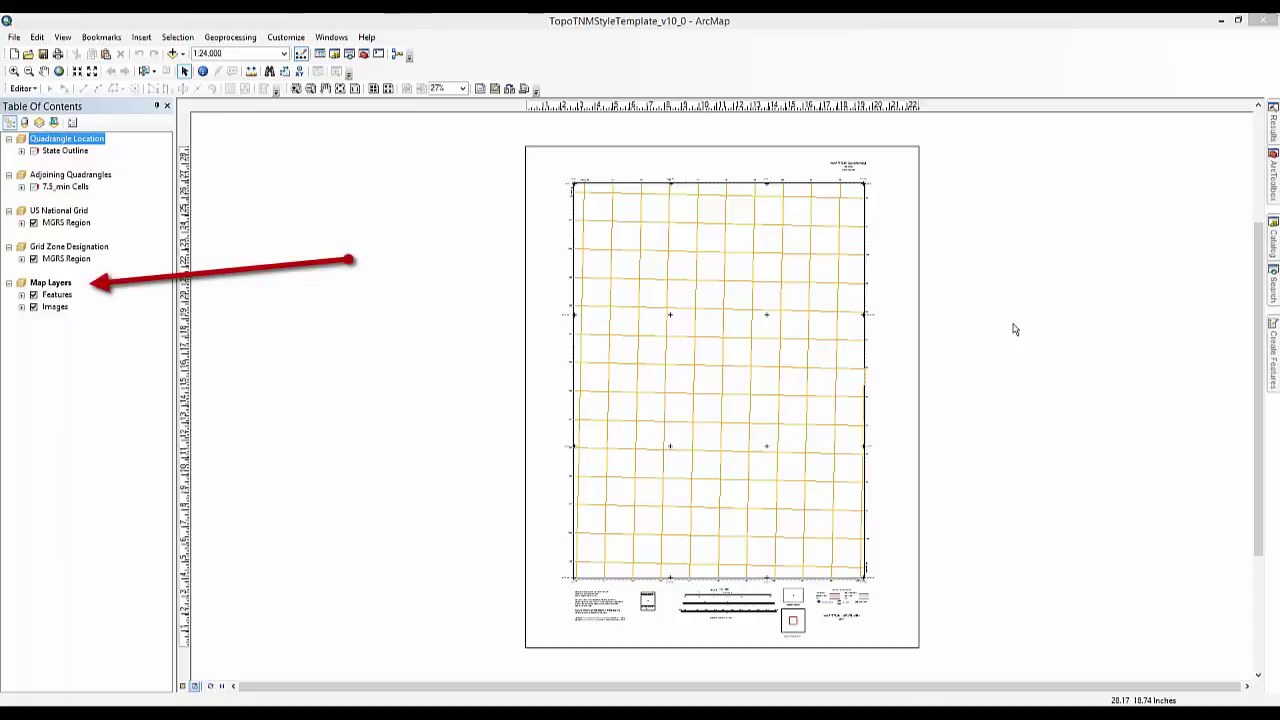
Step: Expand the Features and Images groups under Map Layers, then clear the layer selection
left_click(22, 296)
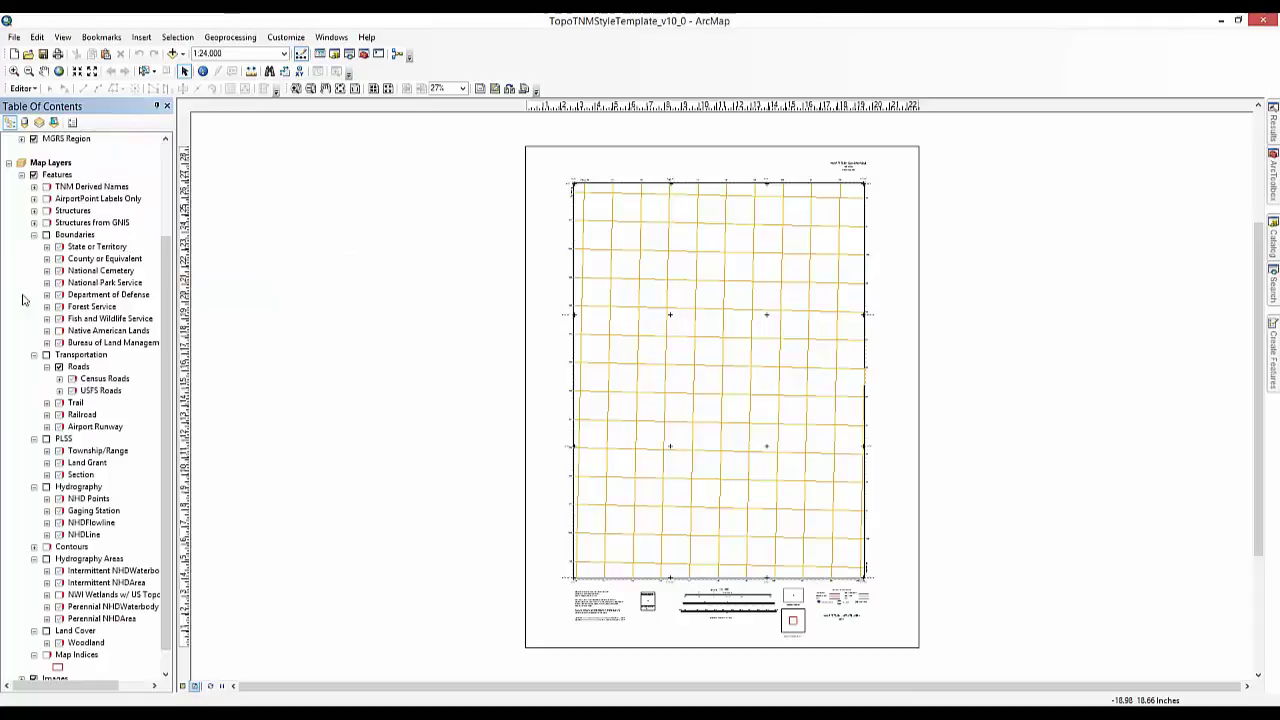
scroll(22, 298, "down", 1)
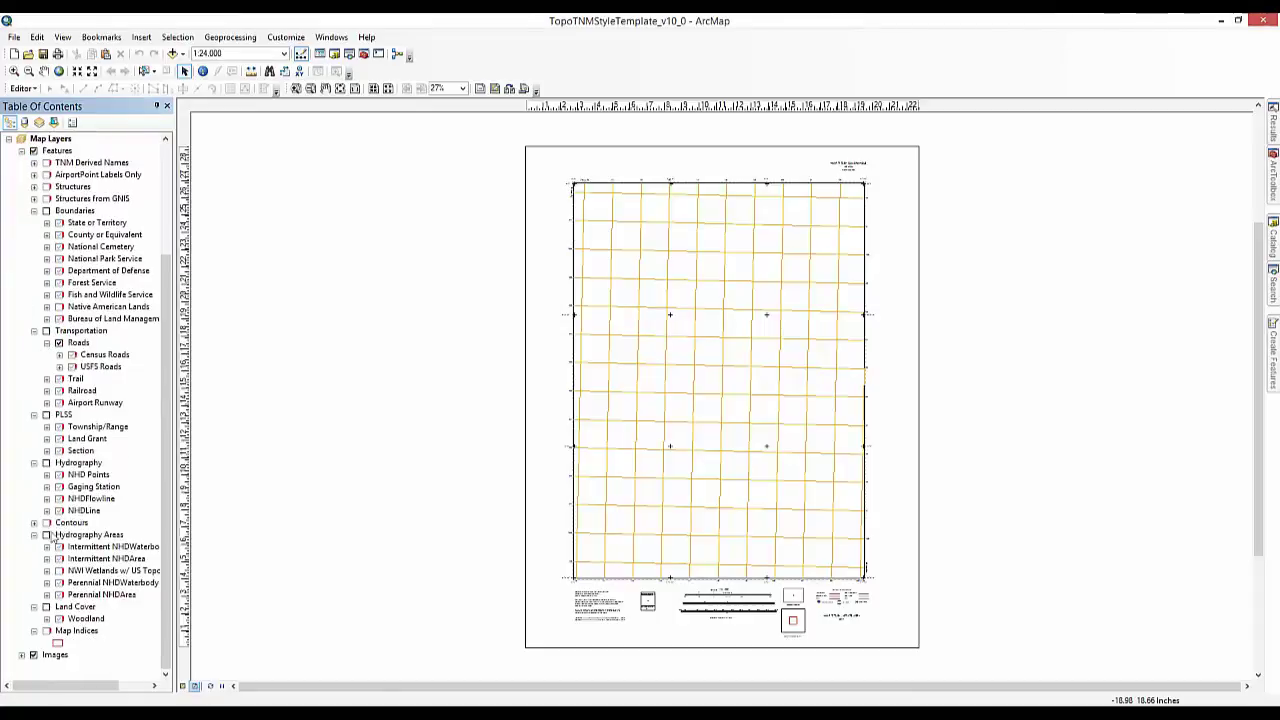
left_click(22, 655)
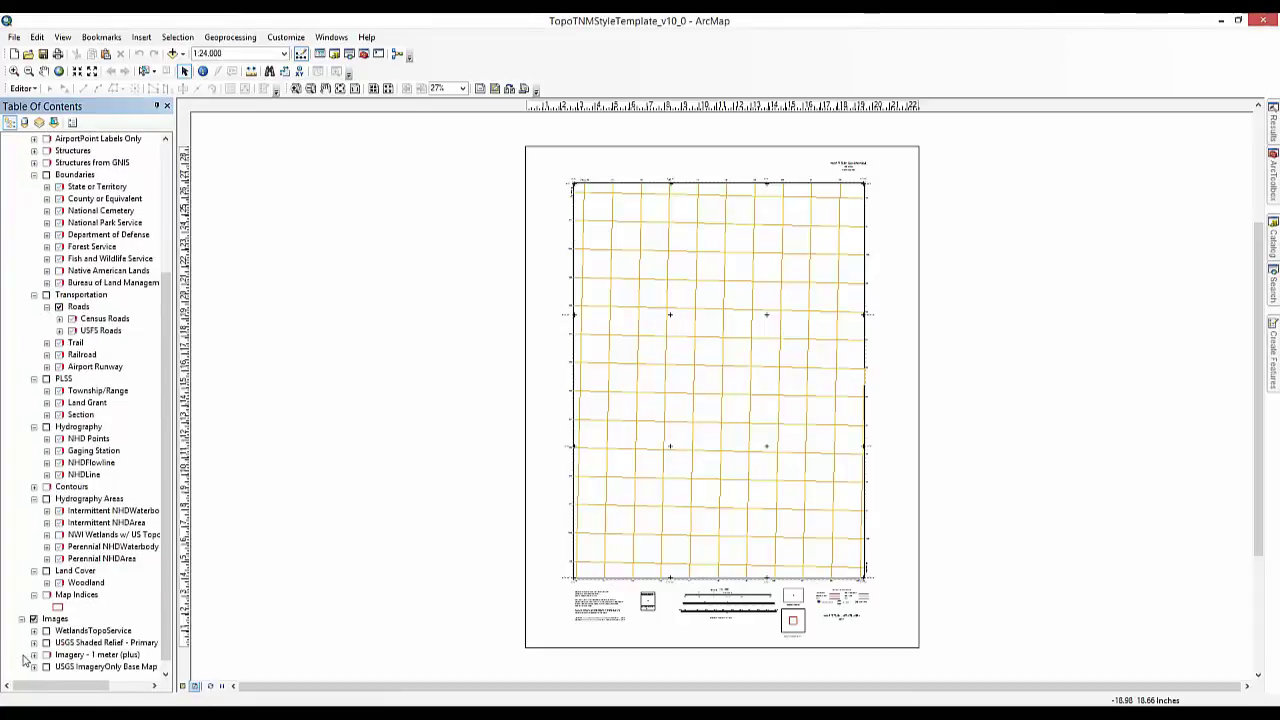
scroll(26, 660, "up", 5)
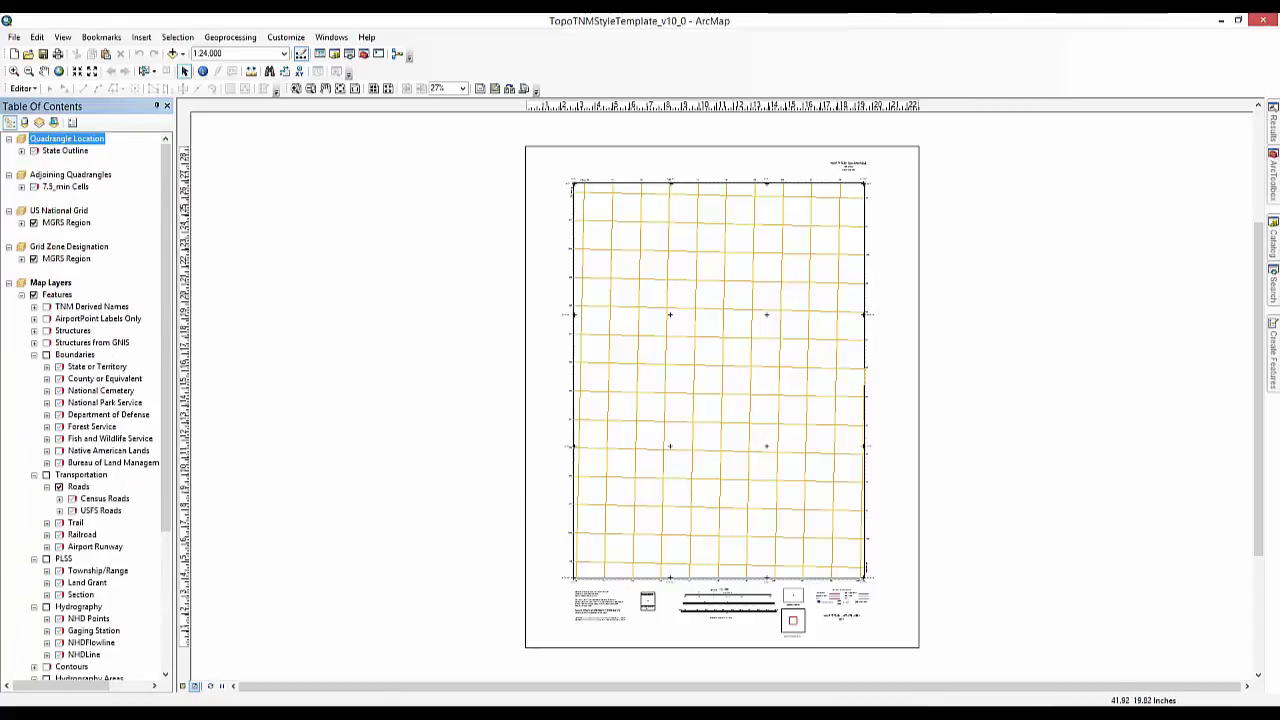
left_click(1060, 372)
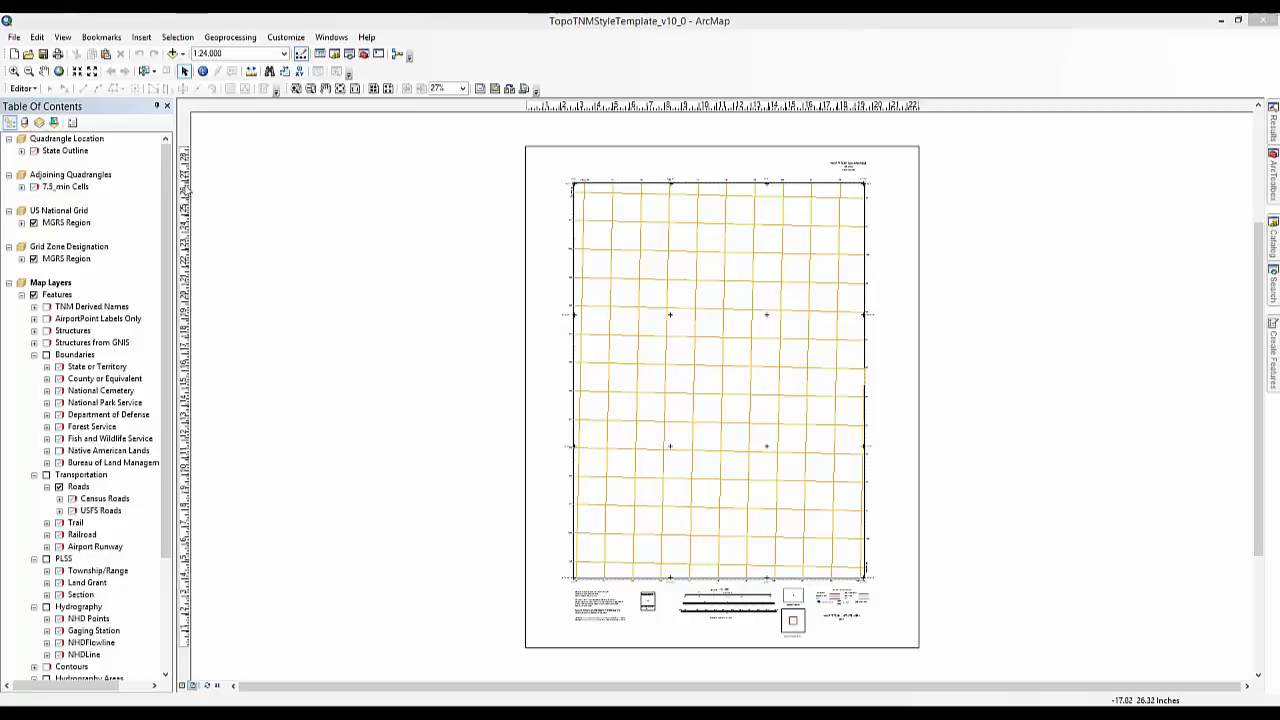
Step: Repair State Outline's data source to GU_StateOrTerritory in the Grand Junction gdb's Foundation dataset
right_click(47, 152)
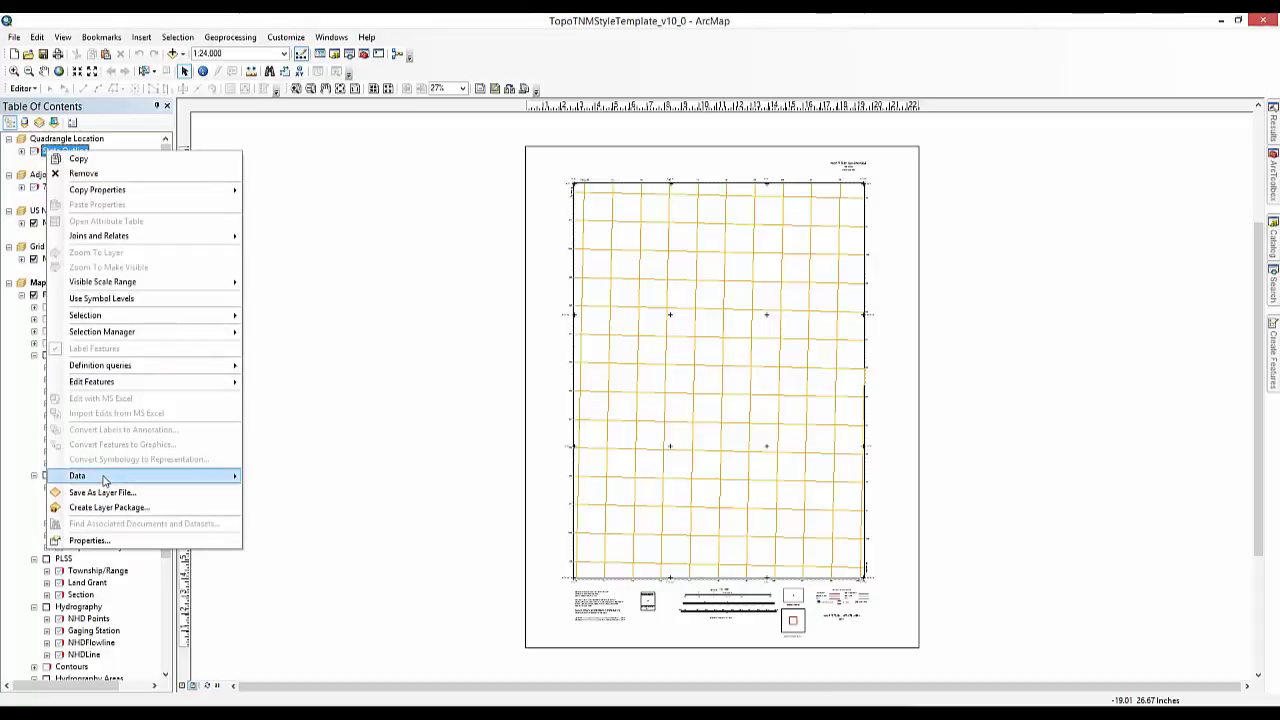
mouse_move(112, 480)
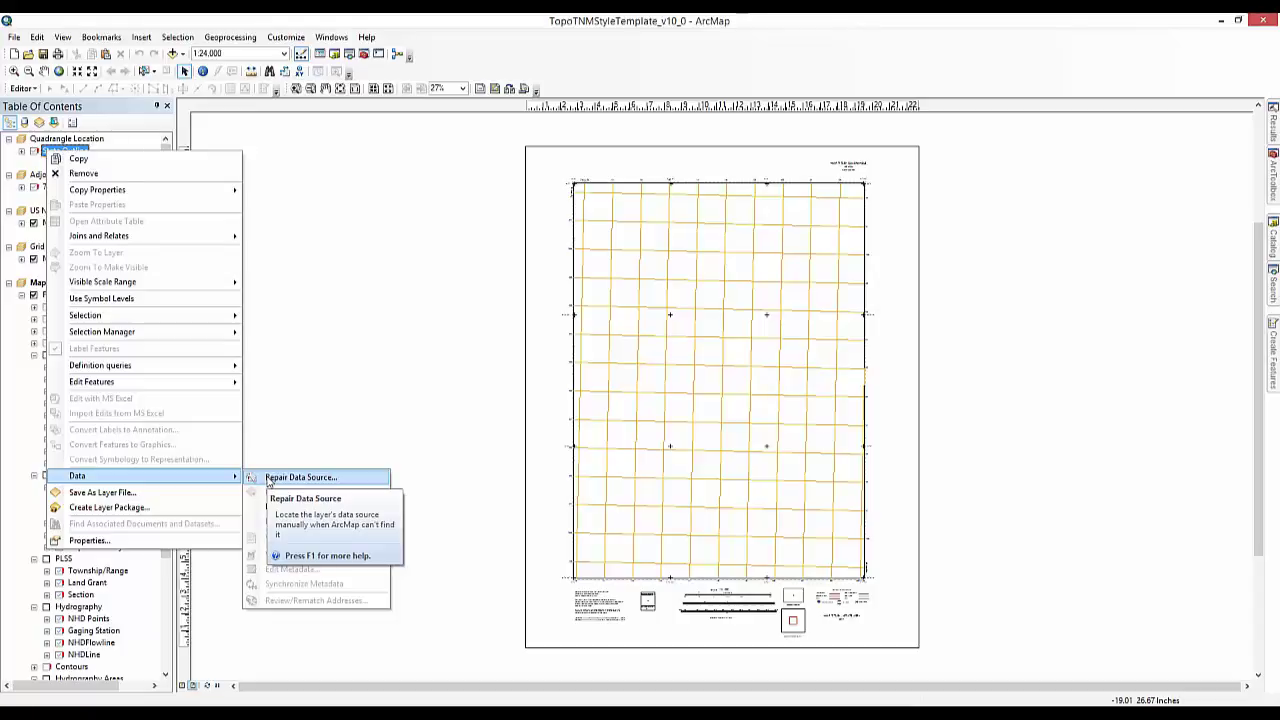
left_click(268, 480)
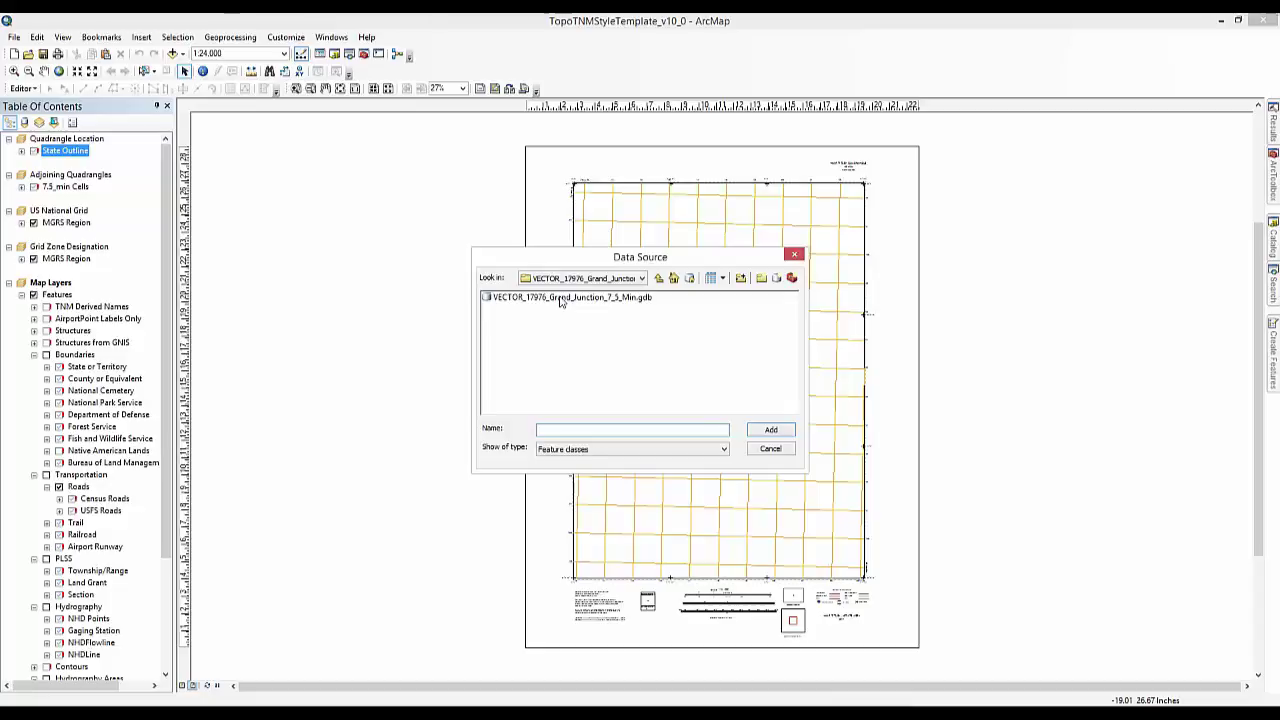
double_click(560, 298)
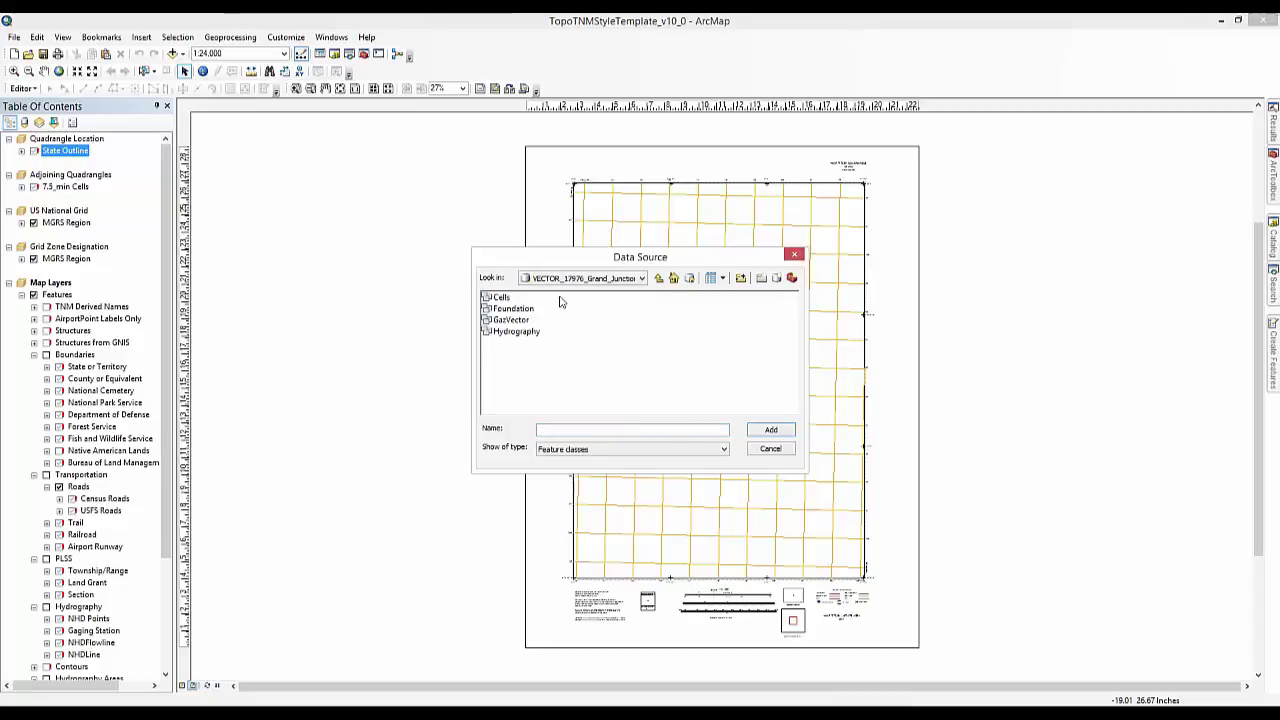
double_click(527, 311)
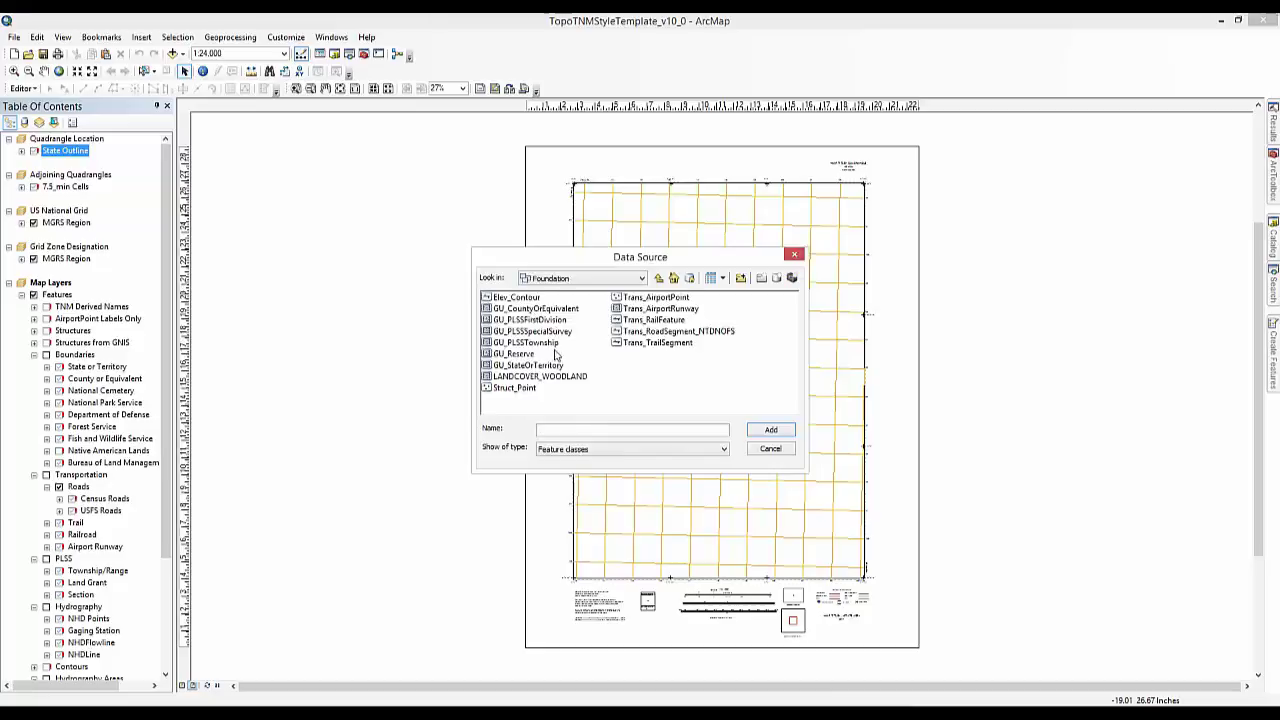
left_click(553, 366)
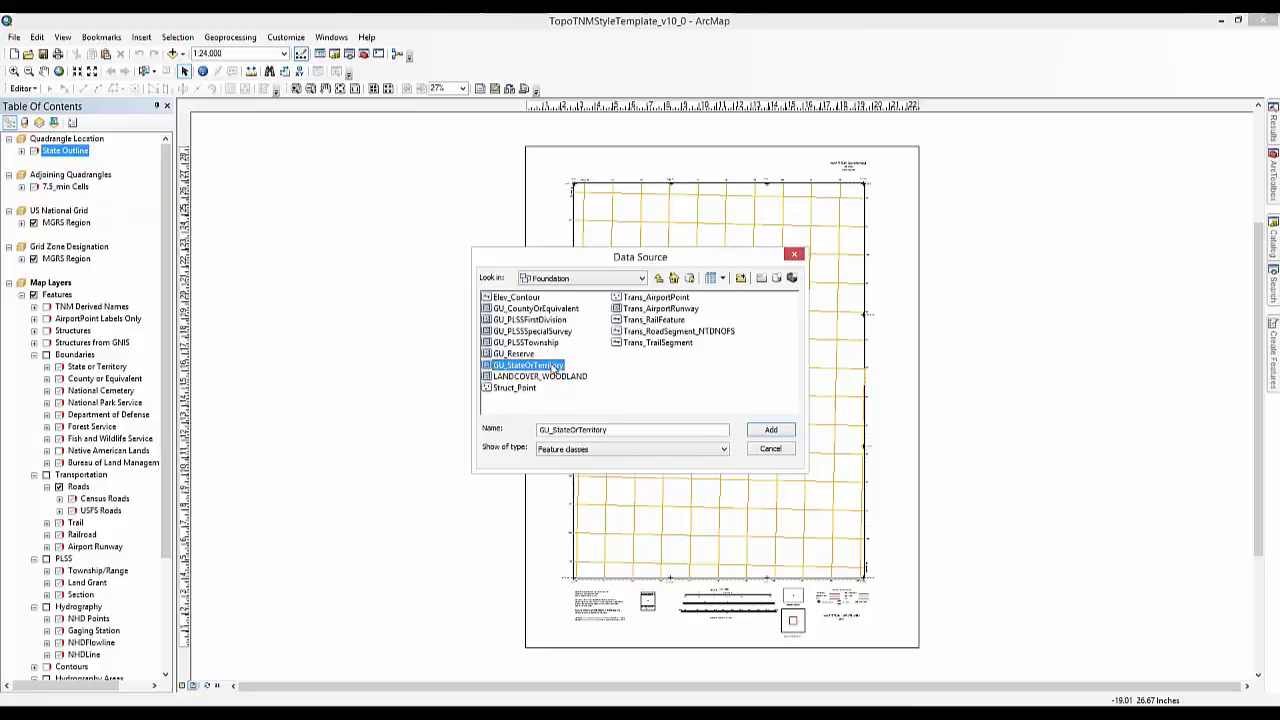
left_click(764, 430)
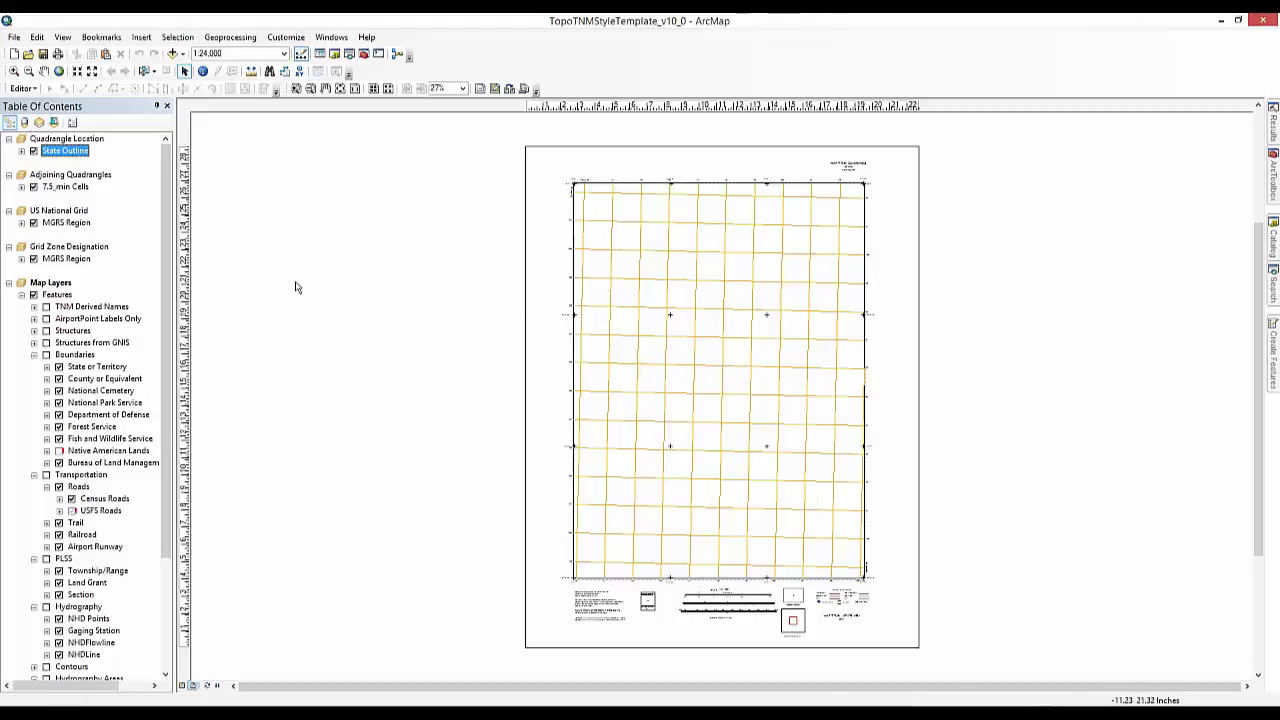
Step: Select the 7.5_min Cells layer in the Table of Contents
left_click(66, 187)
right_click(76, 187)
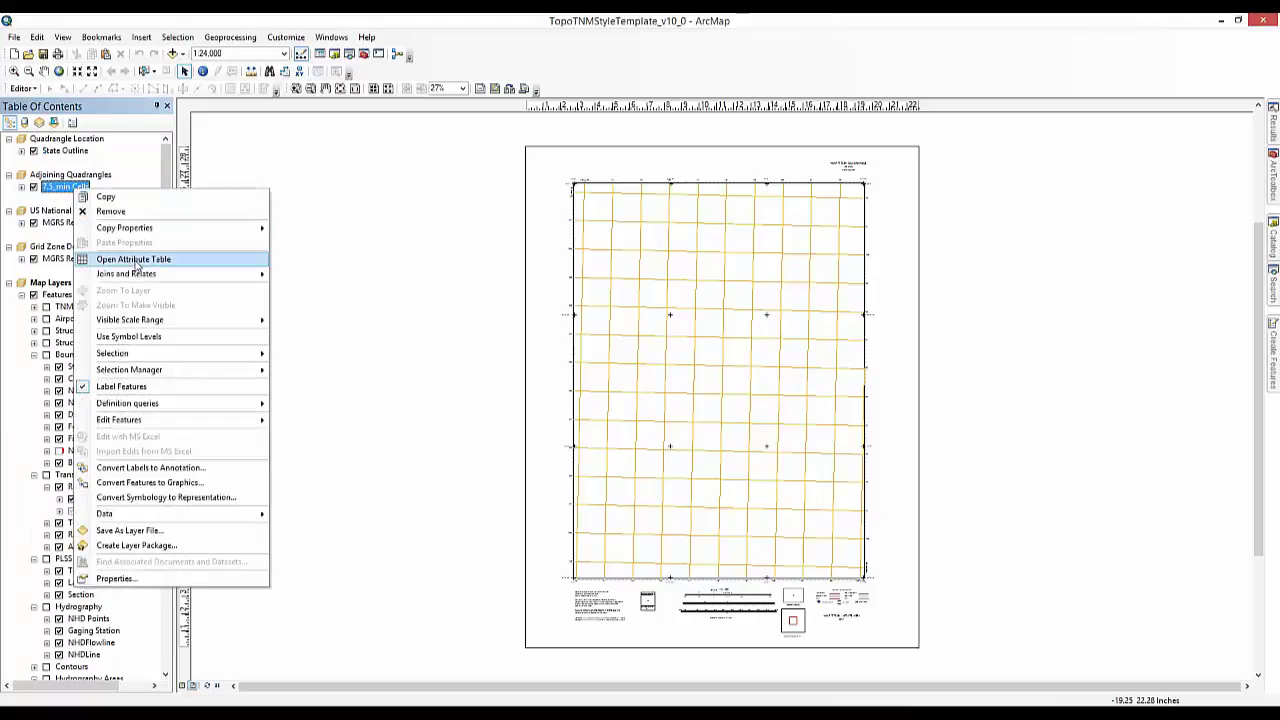
left_click(134, 259)
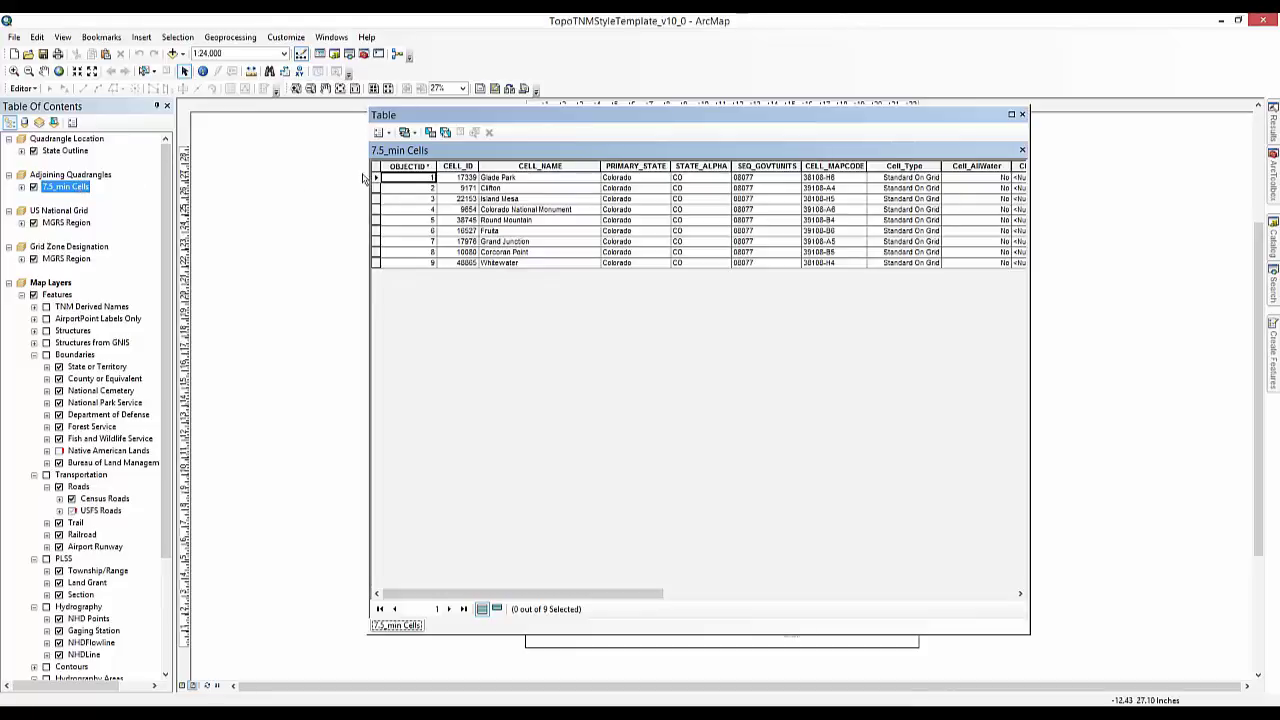
left_click_drag(588, 119, 633, 677)
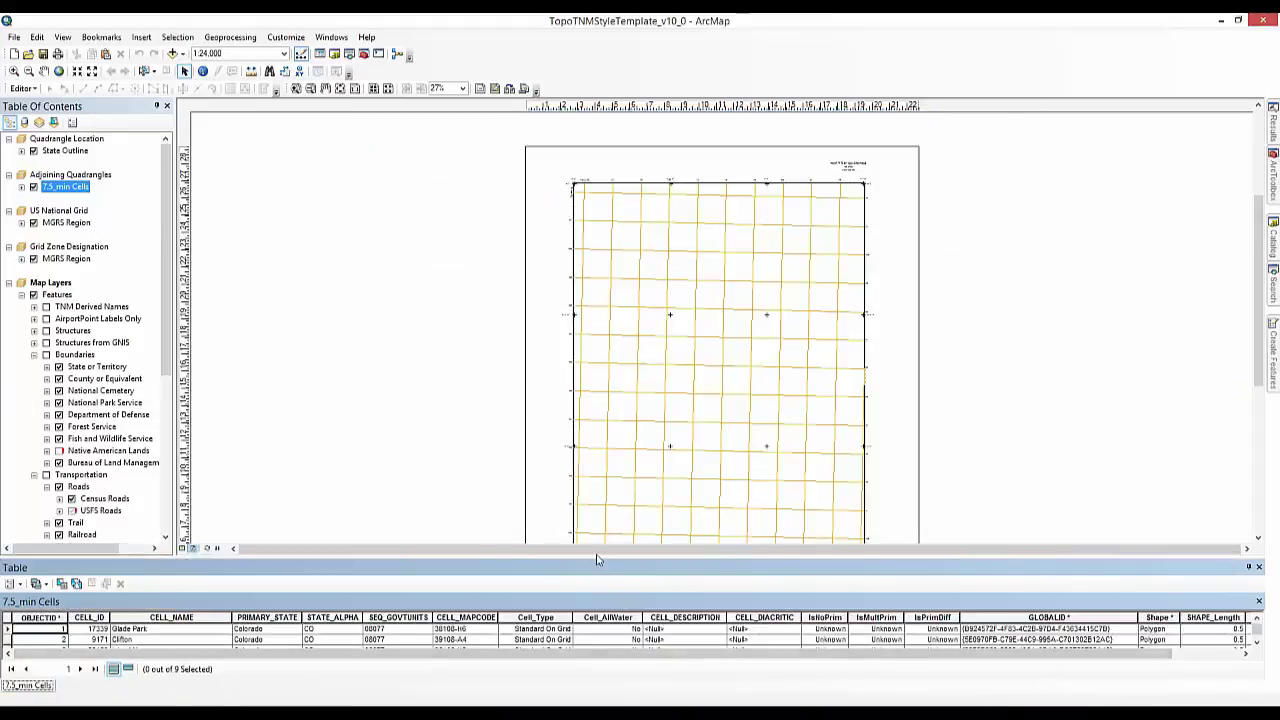
left_click_drag(602, 555, 591, 475)
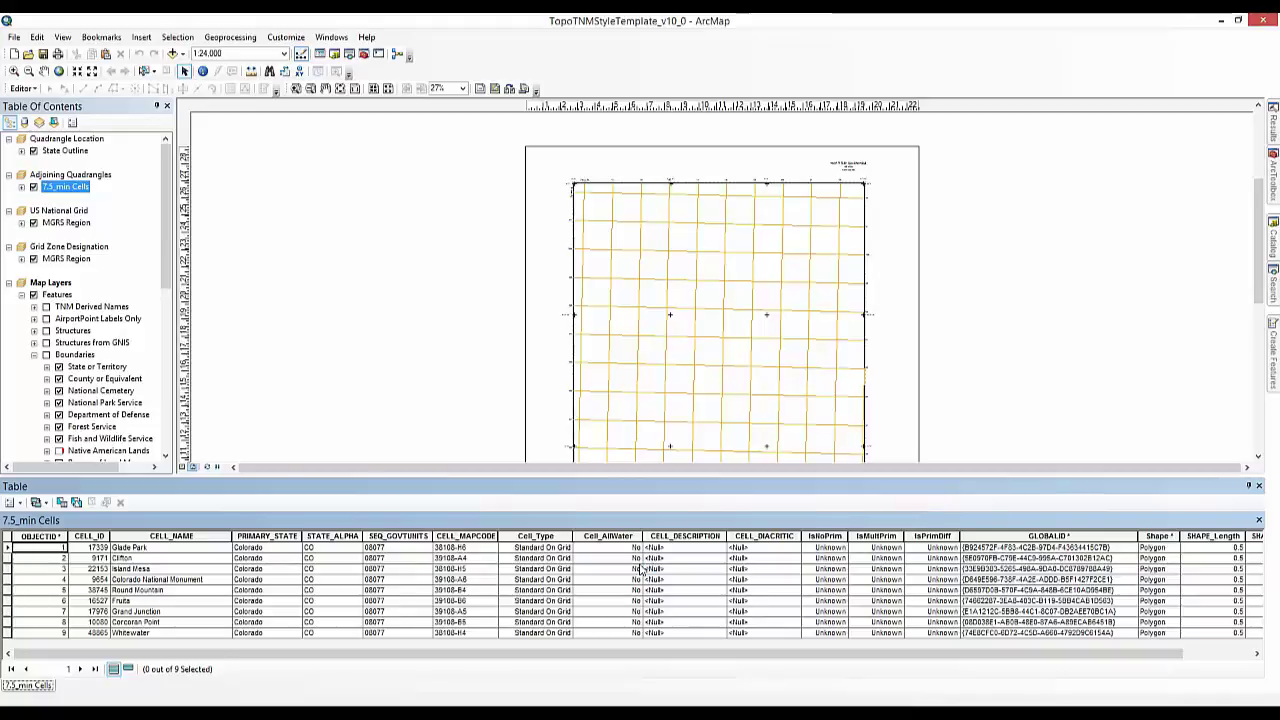
left_click(1259, 486)
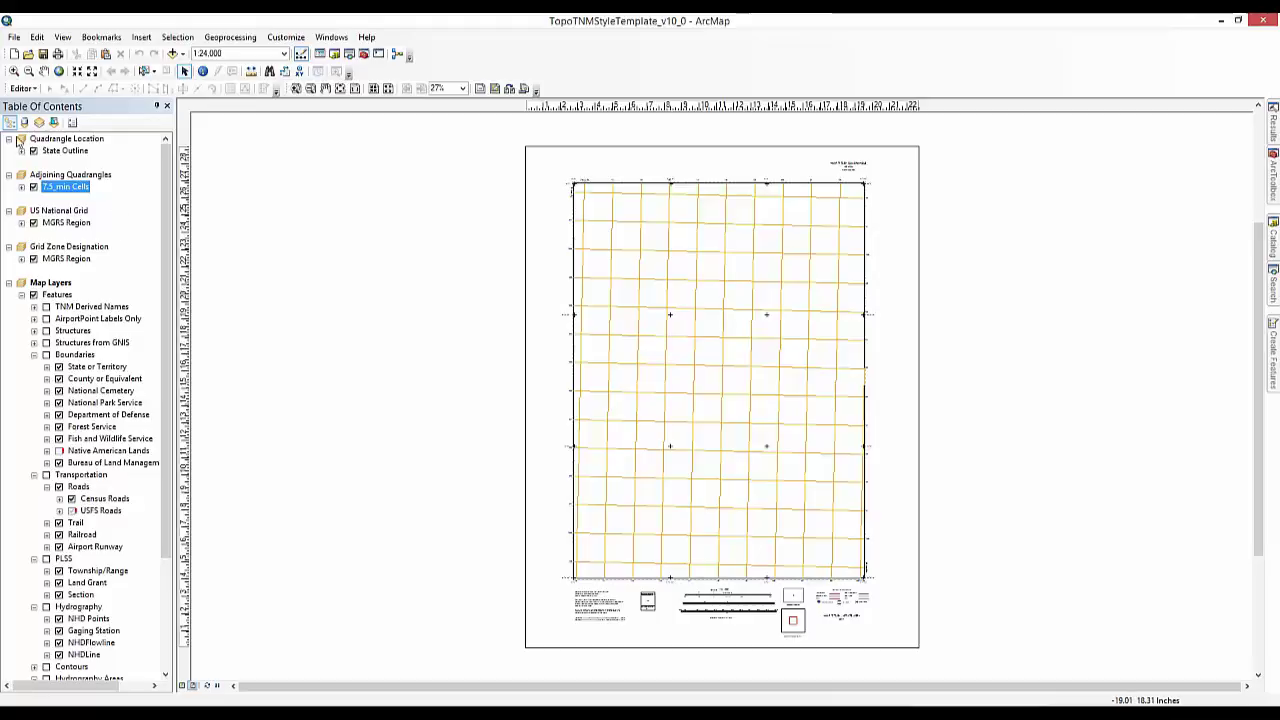
Step: Switch the Table of Contents to List By Source and open the MapDetails attribute table
left_click(25, 122)
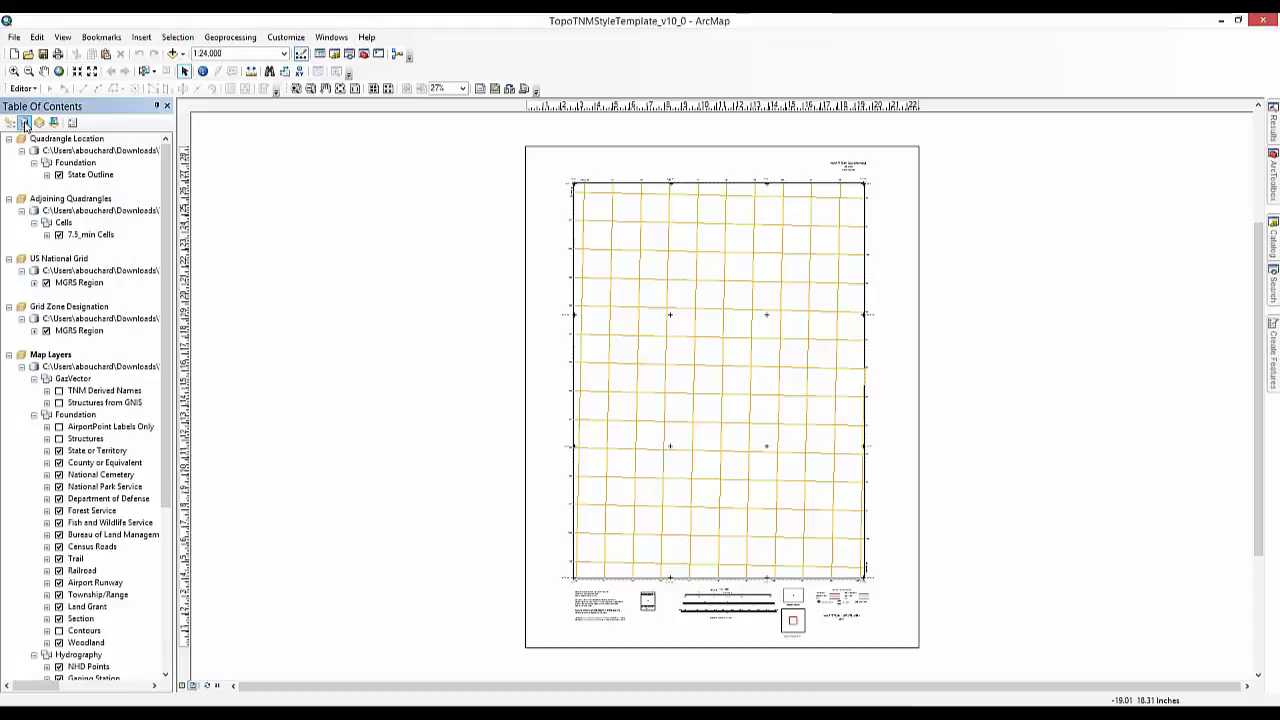
scroll(95, 185, "down", 7)
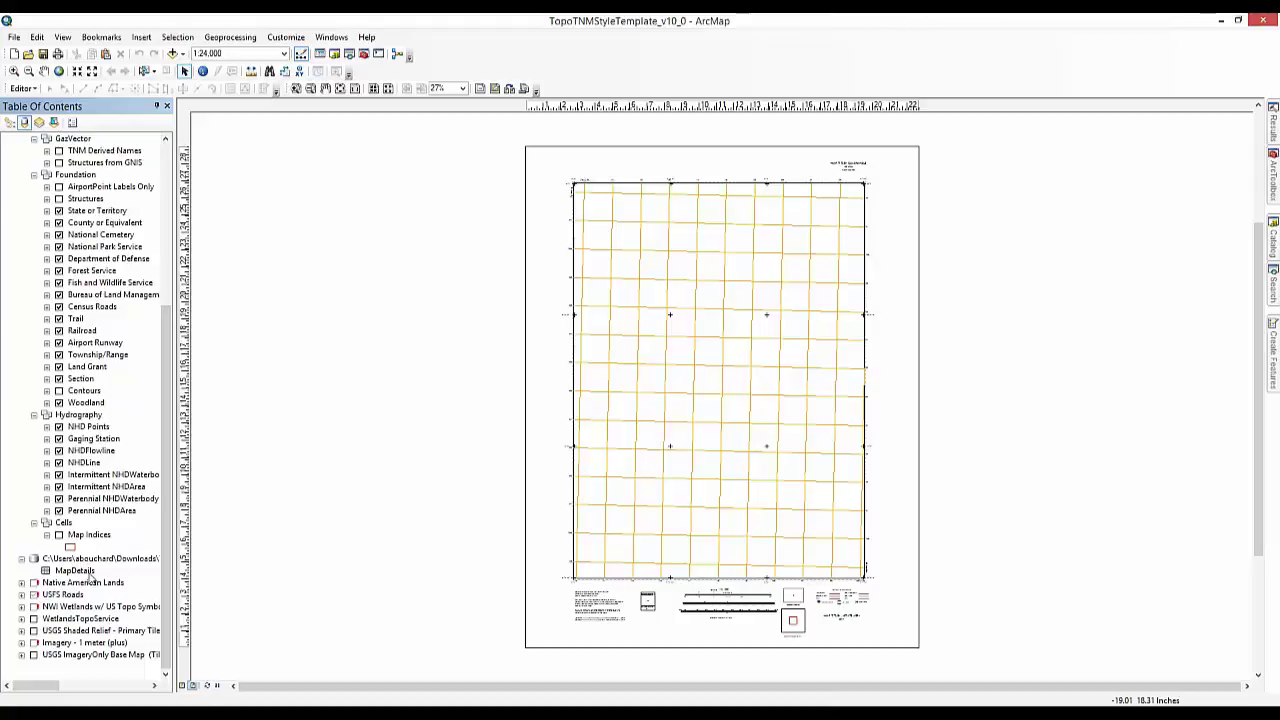
right_click(90, 577)
left_click(138, 412)
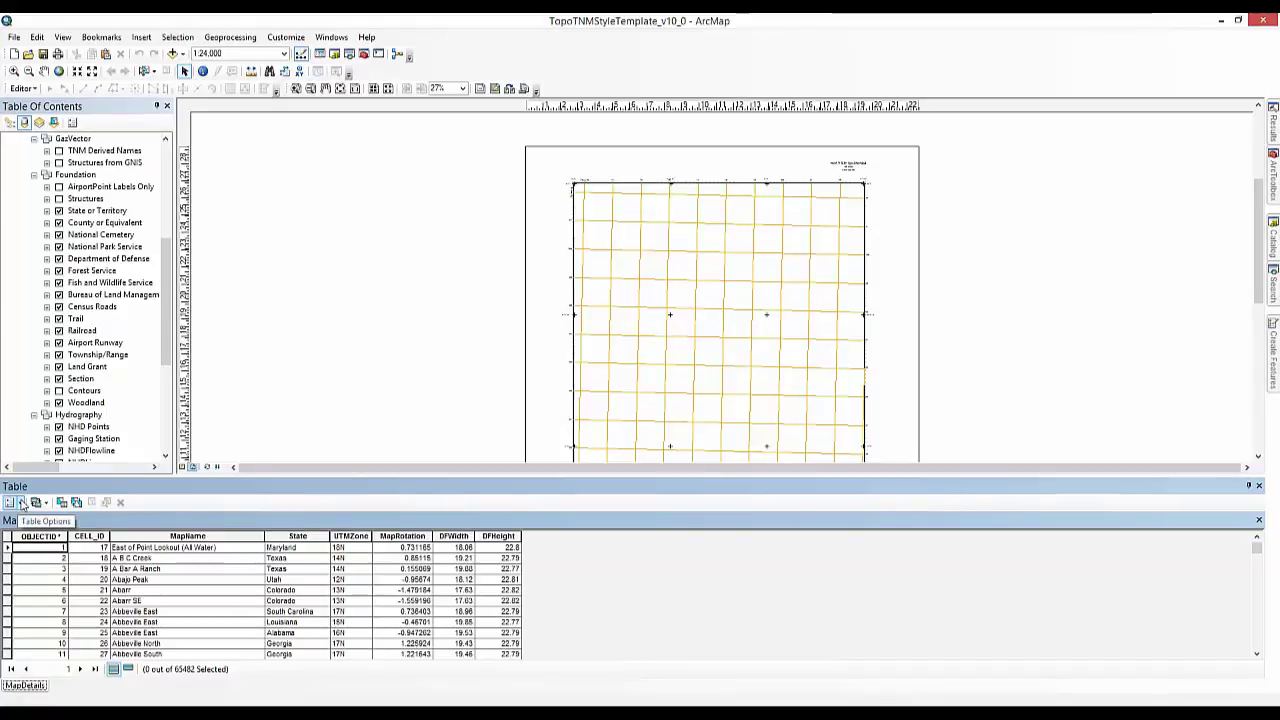
Step: Run Select By Attributes on MapDetails with CELL_ID = 17976 to pick the Grand Junction record
left_click(20, 502)
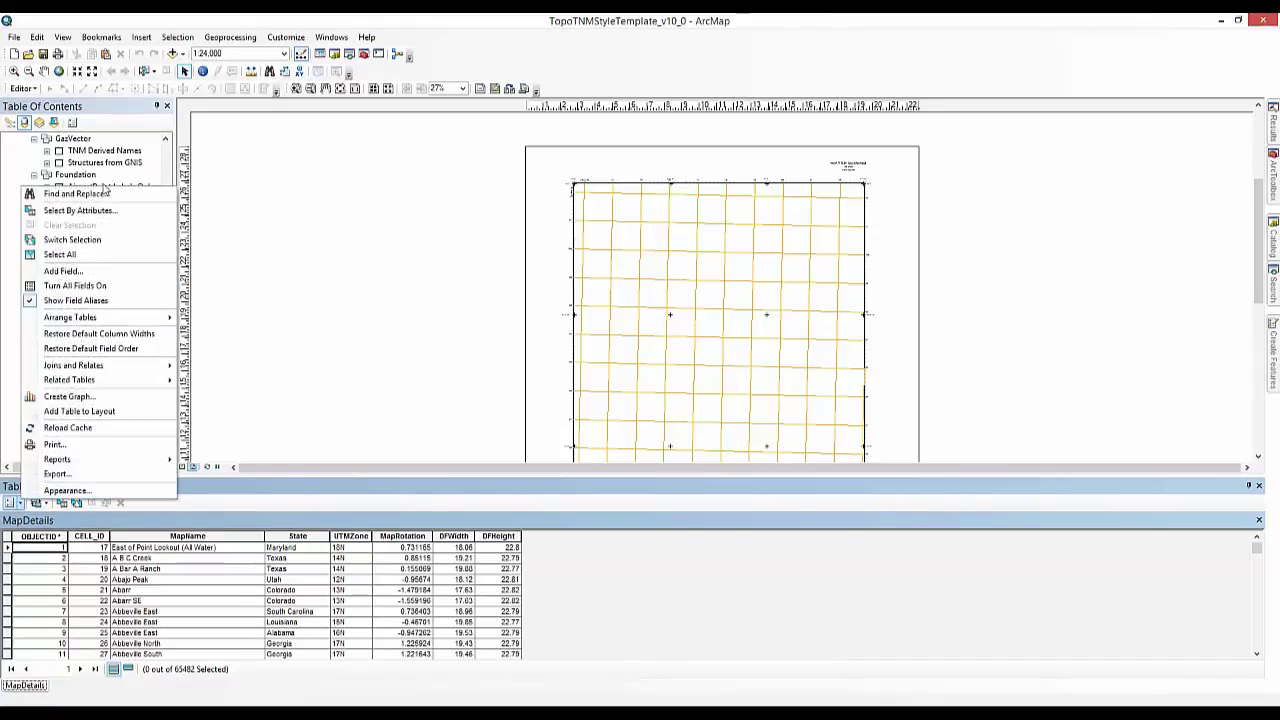
left_click(98, 210)
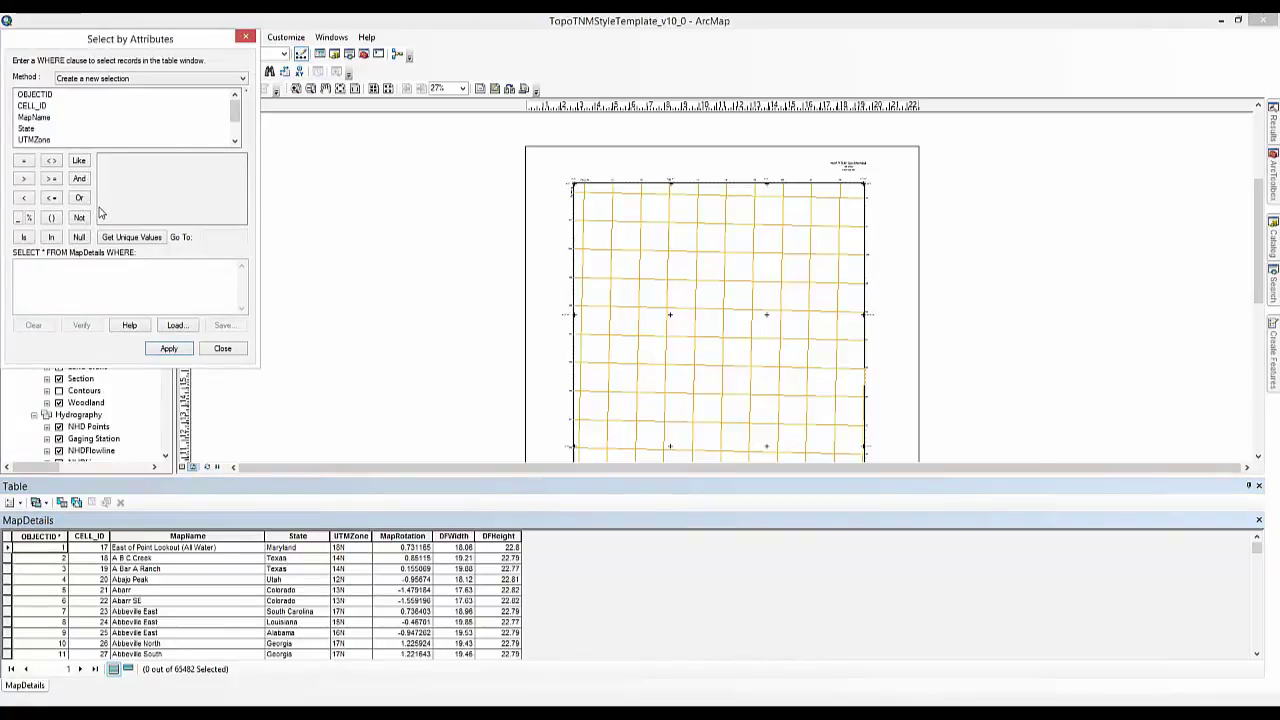
double_click(40, 106)
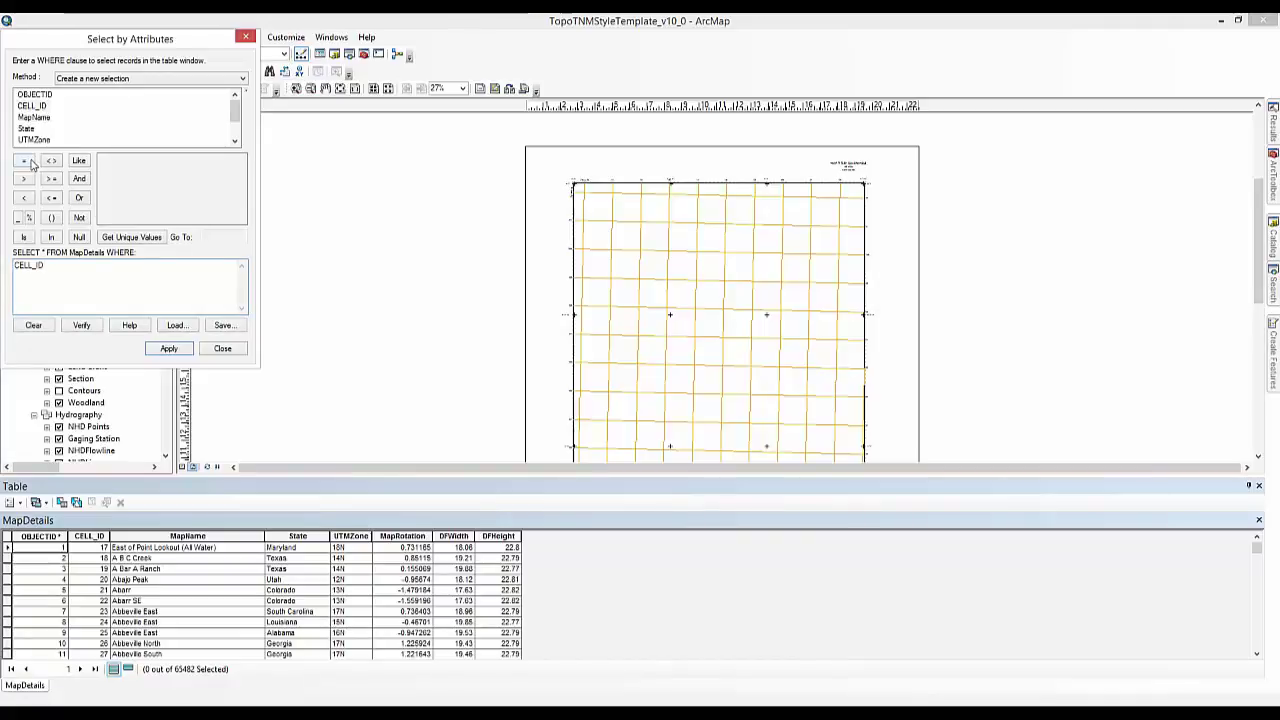
left_click(31, 164)
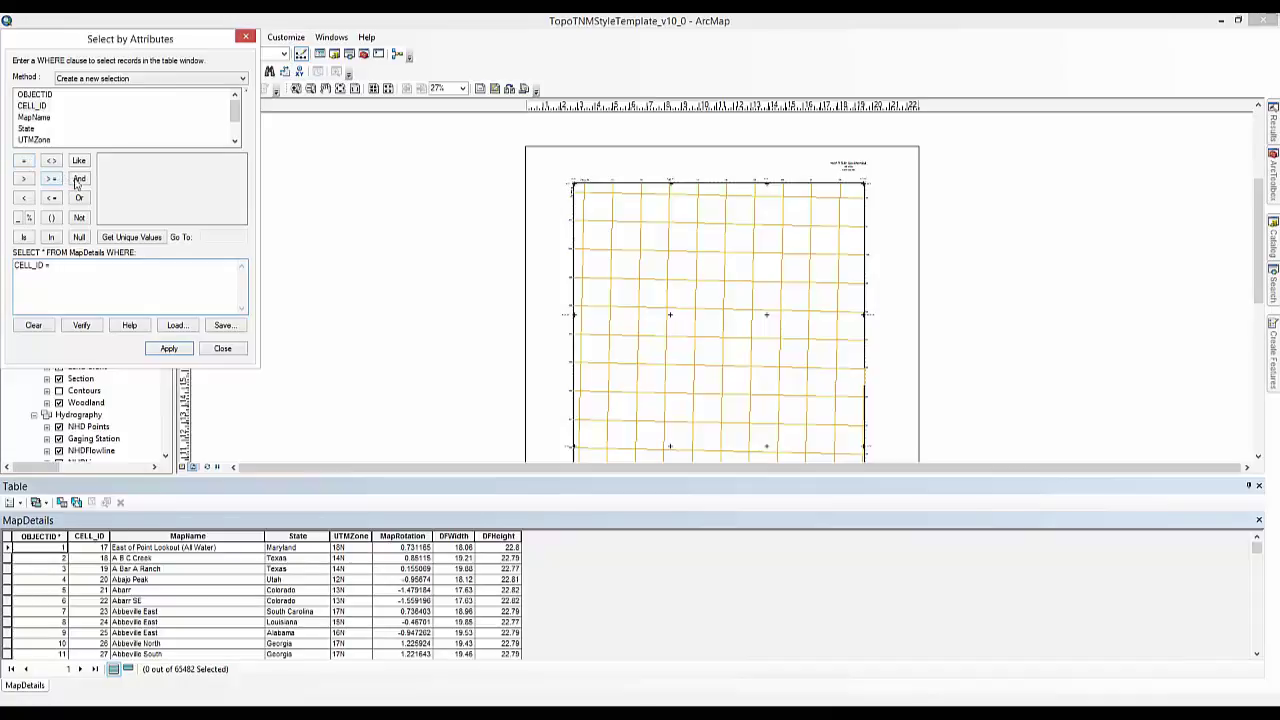
type("17876")
left_click(170, 347)
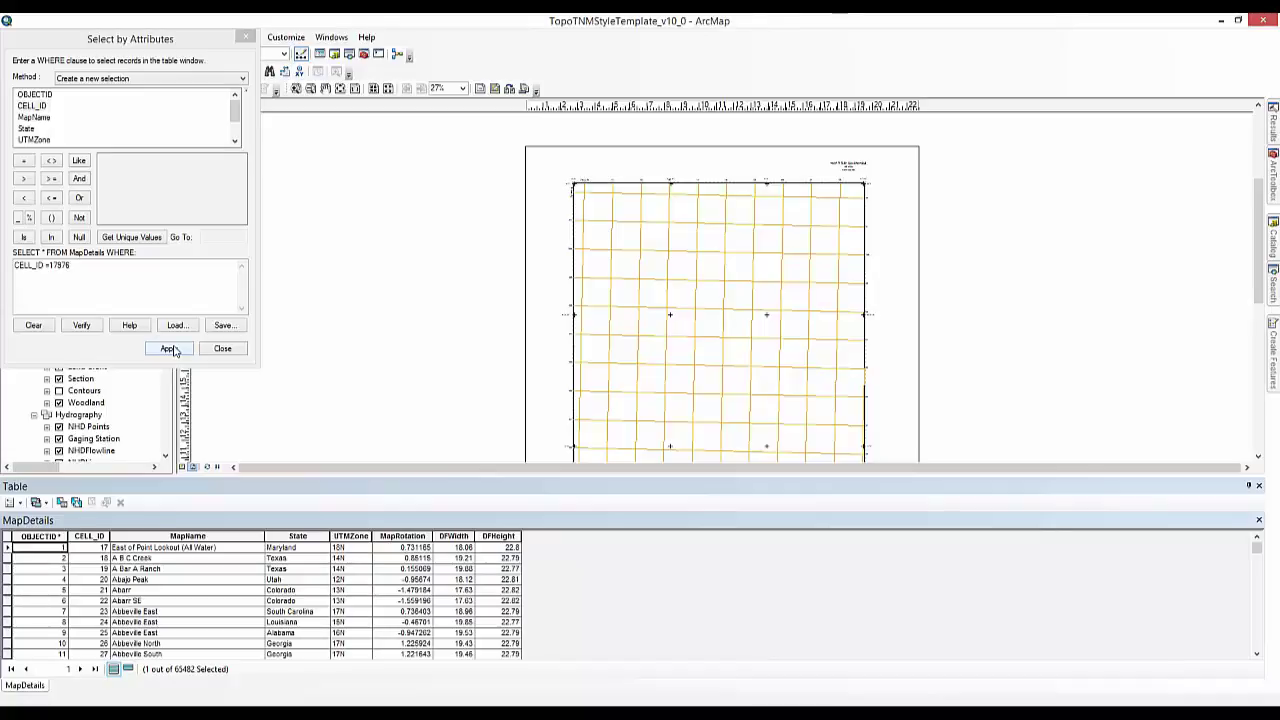
left_click(169, 348)
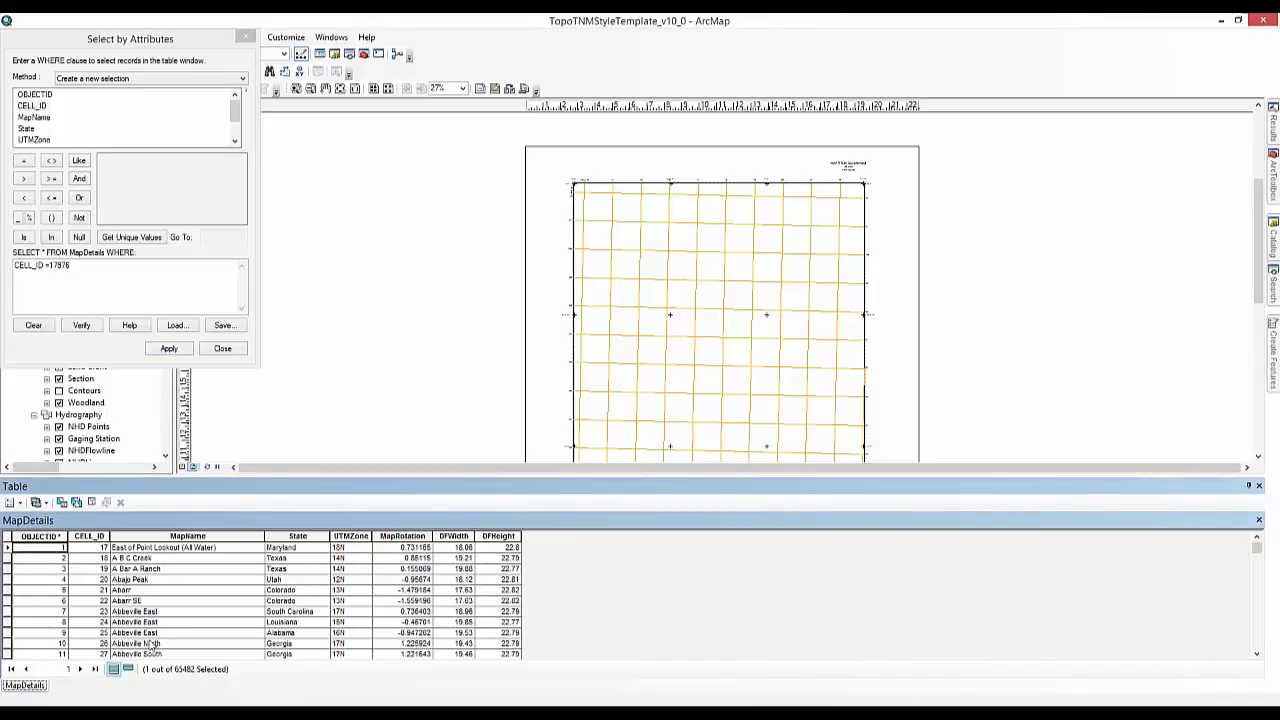
Step: Show only the selected Grand Junction record, then close the MapDetails table
left_click(128, 669)
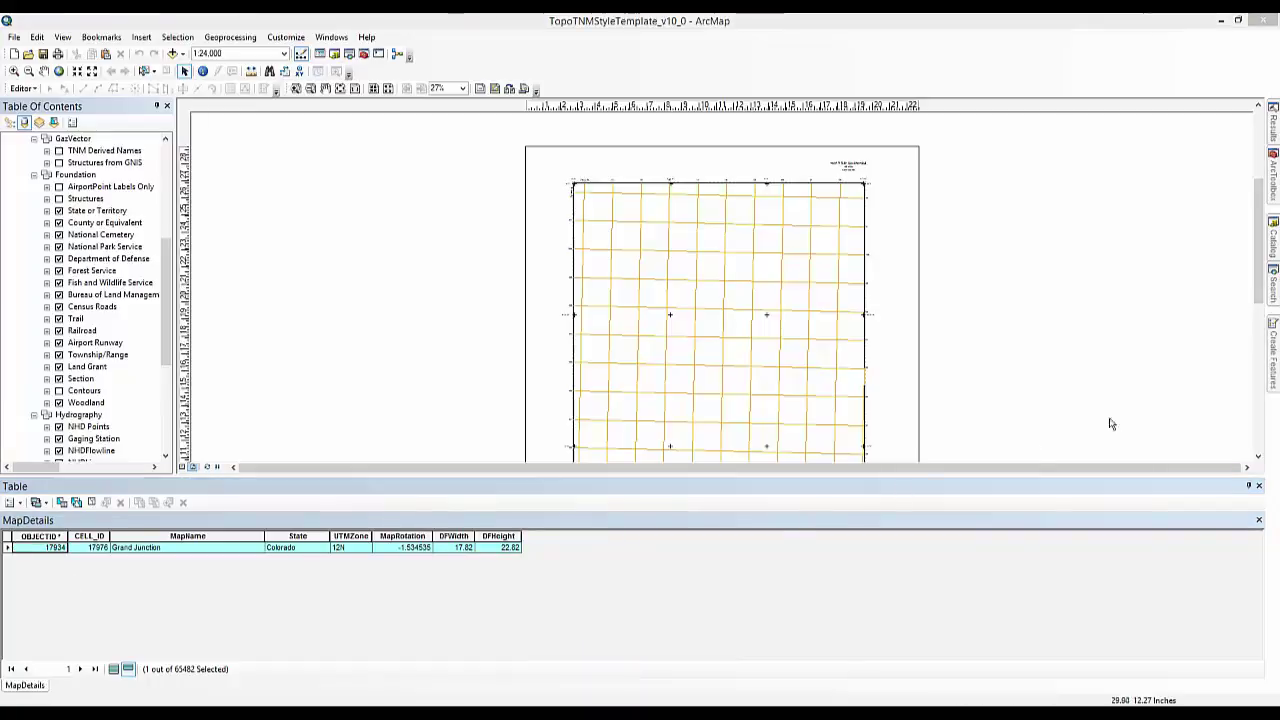
left_click(1260, 487)
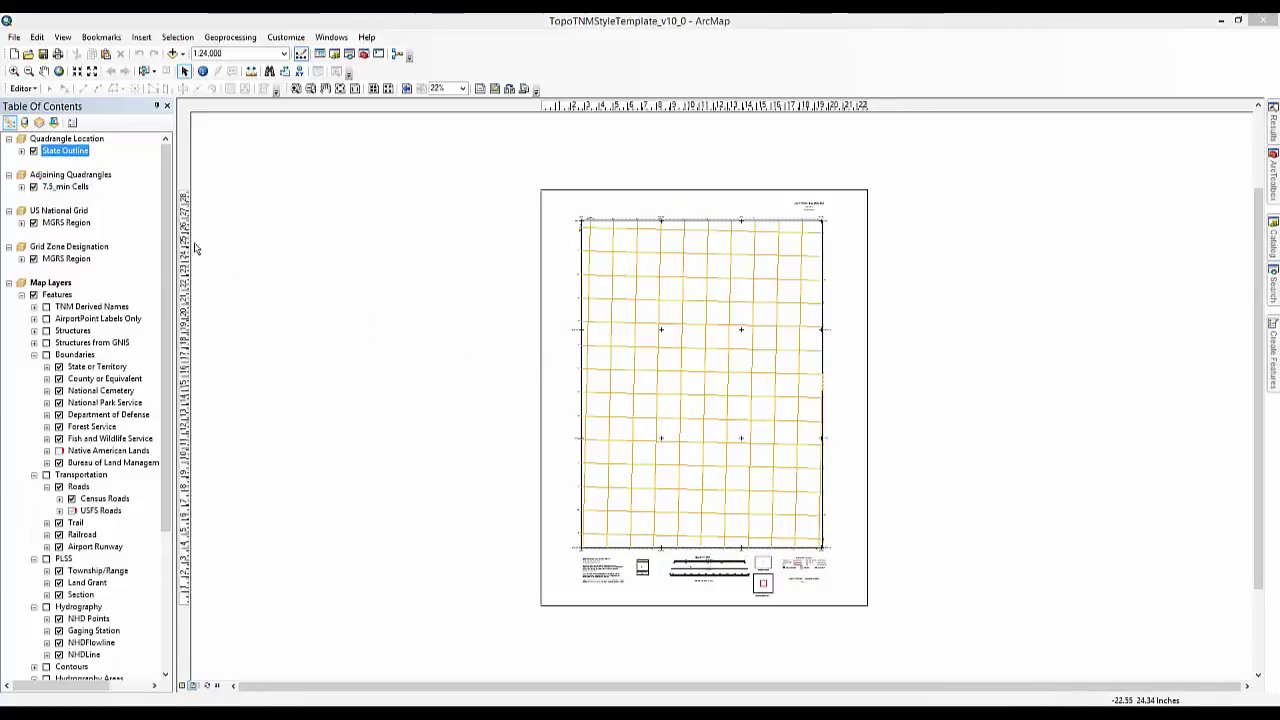
Step: Give the US National Grid frame NAD 1983 UTM Zone 12N, accepting the transformation warning
right_click(80, 212)
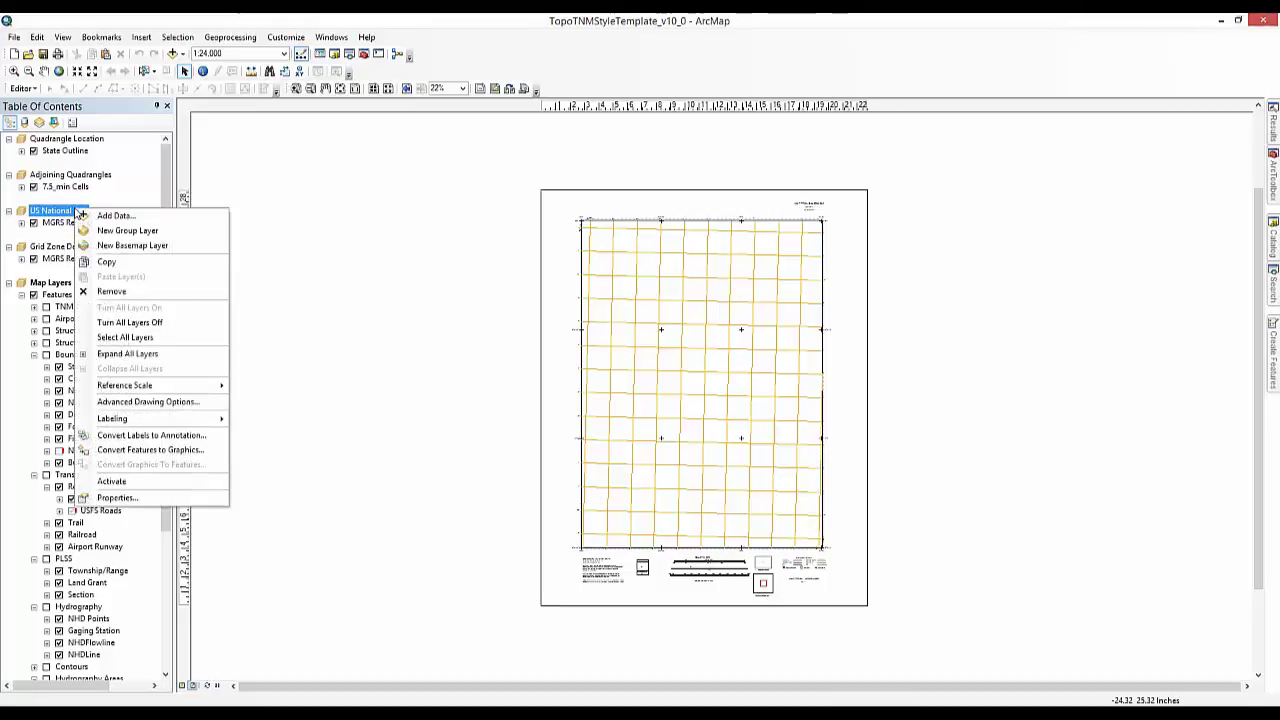
left_click(122, 497)
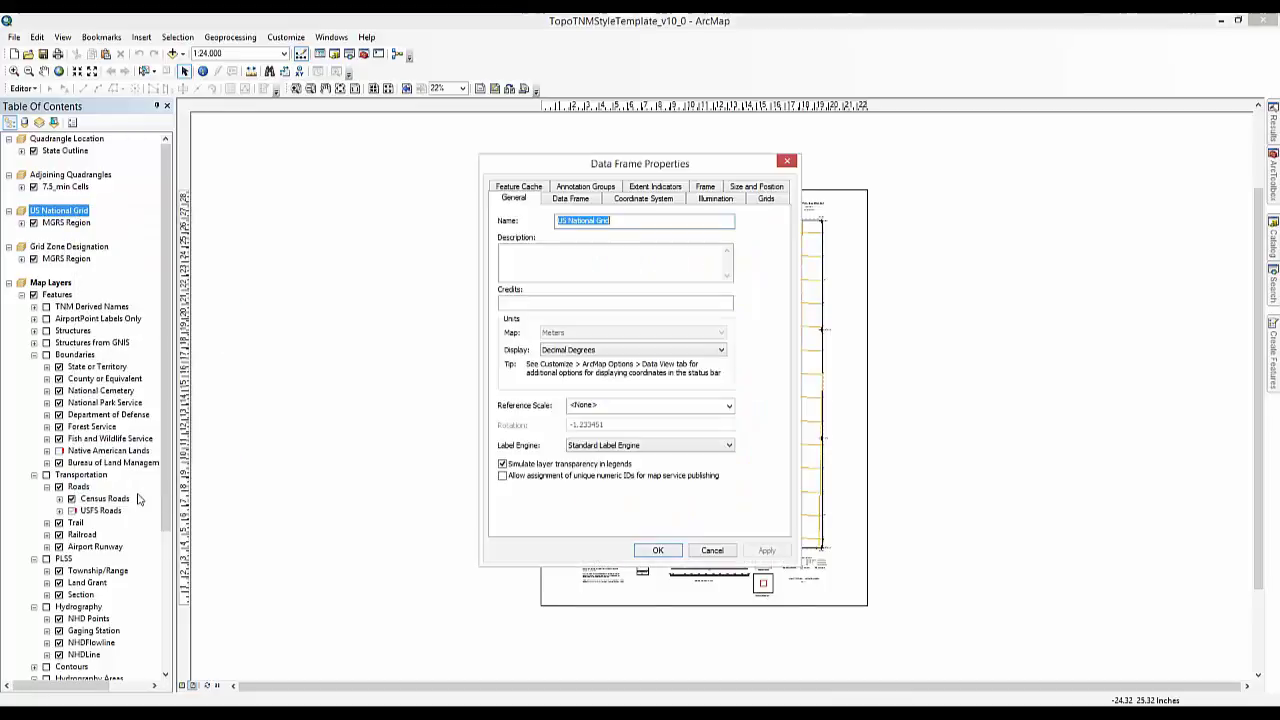
left_click(637, 200)
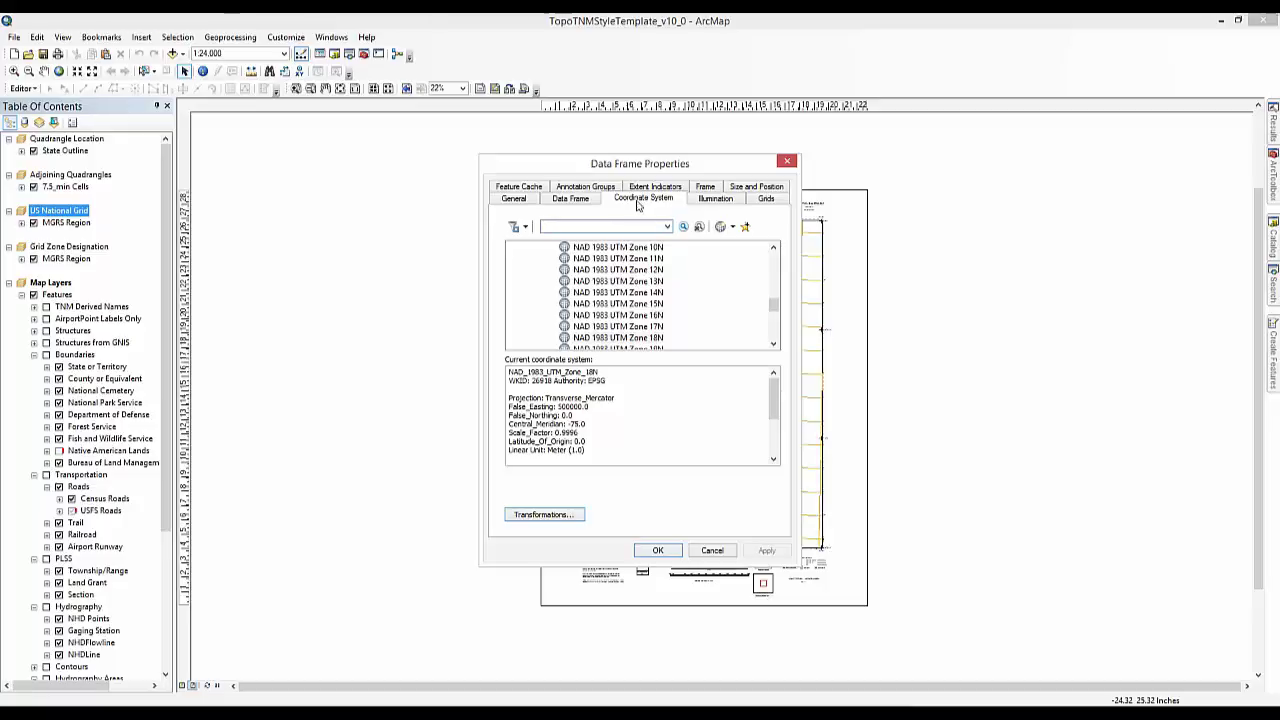
left_click(622, 268)
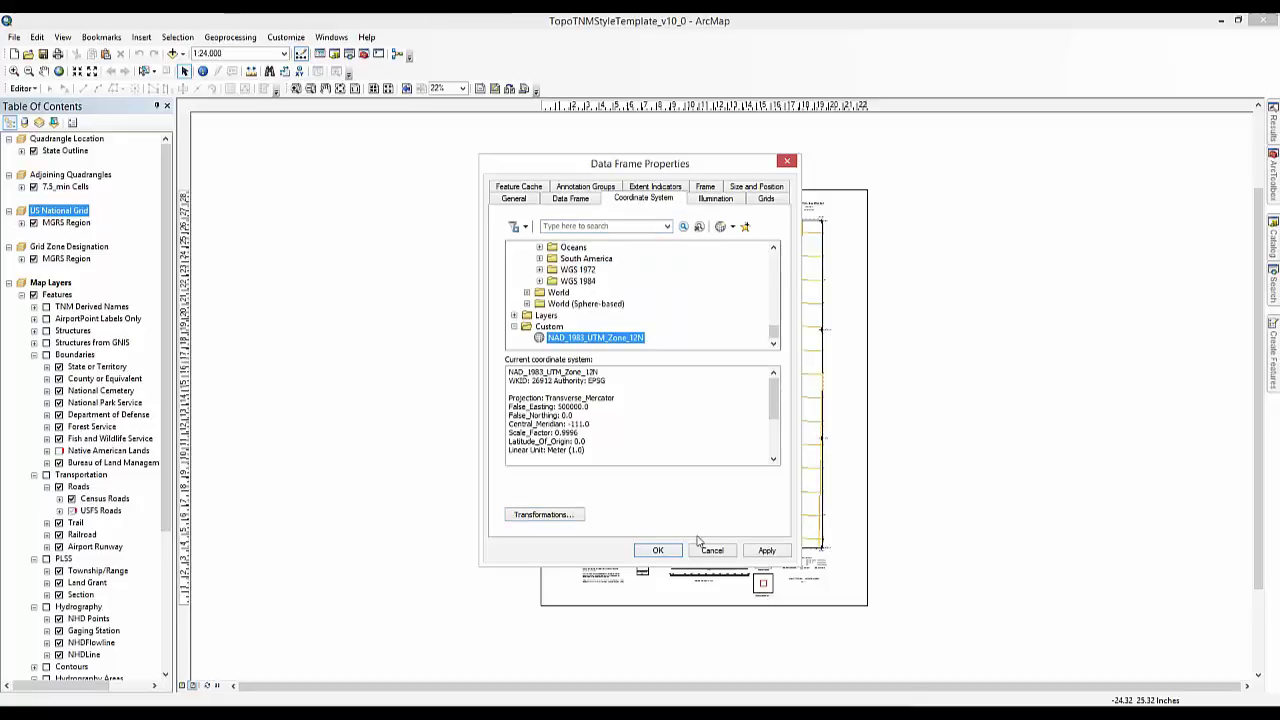
left_click(776, 554)
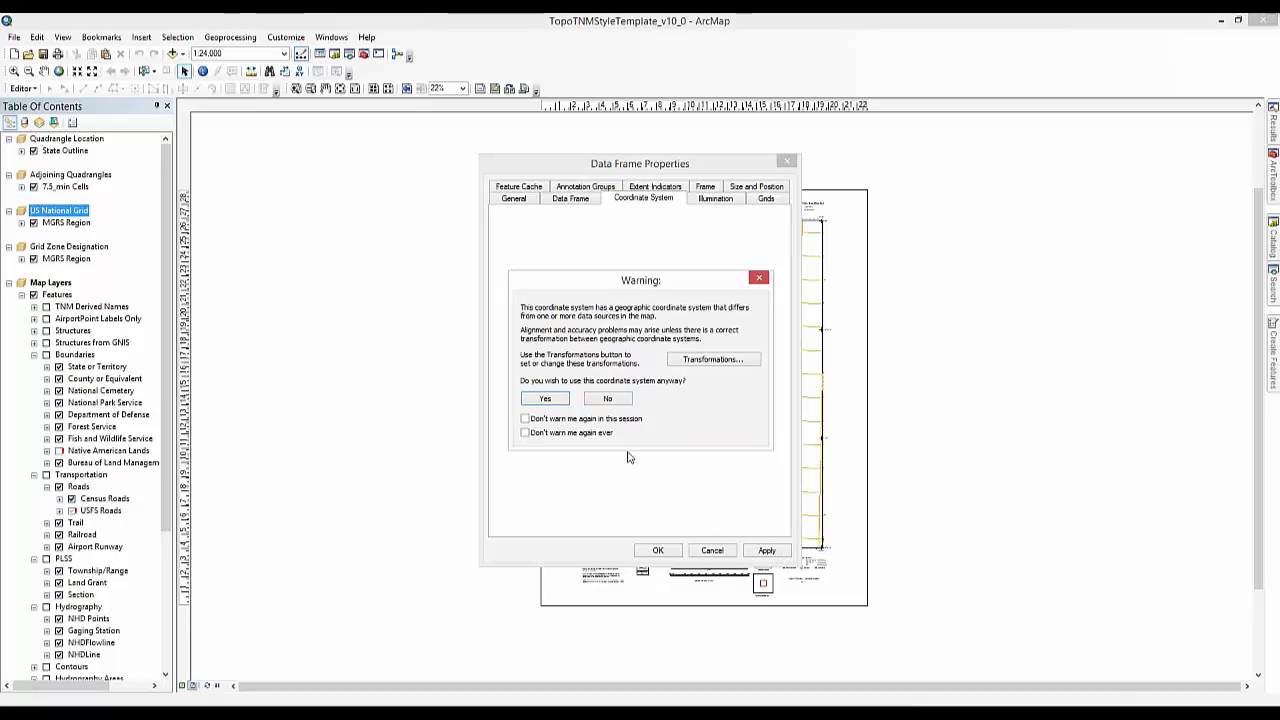
left_click(612, 421)
left_click(545, 399)
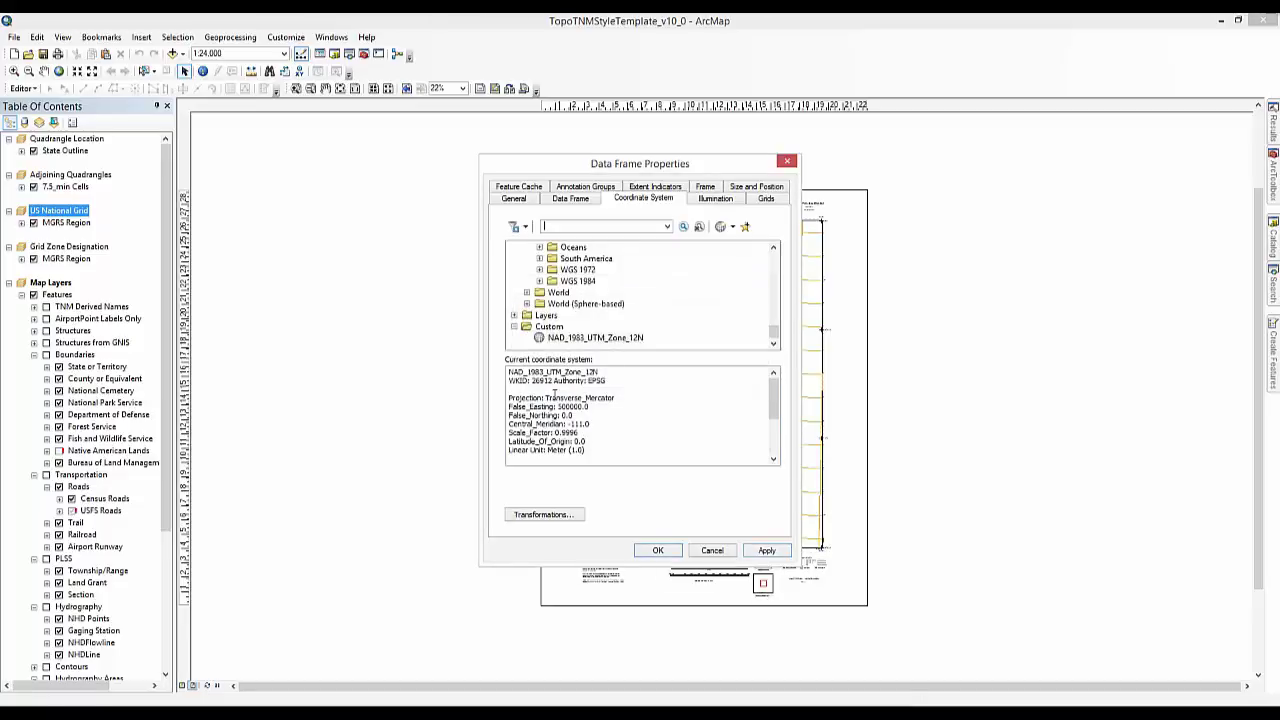
left_click(658, 550)
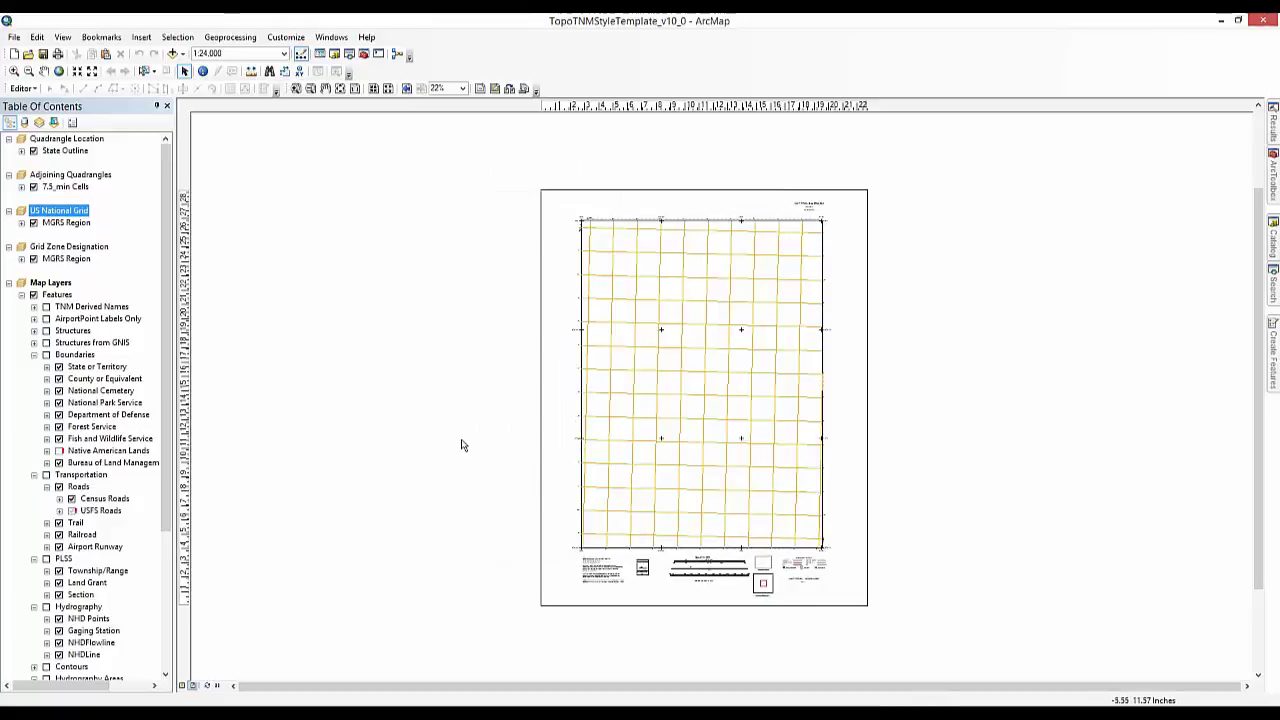
Step: Set Grid Zone Designation's coordinate system to NAD_1983_UTM_Zone_12N in its data frame properties
right_click(95, 249)
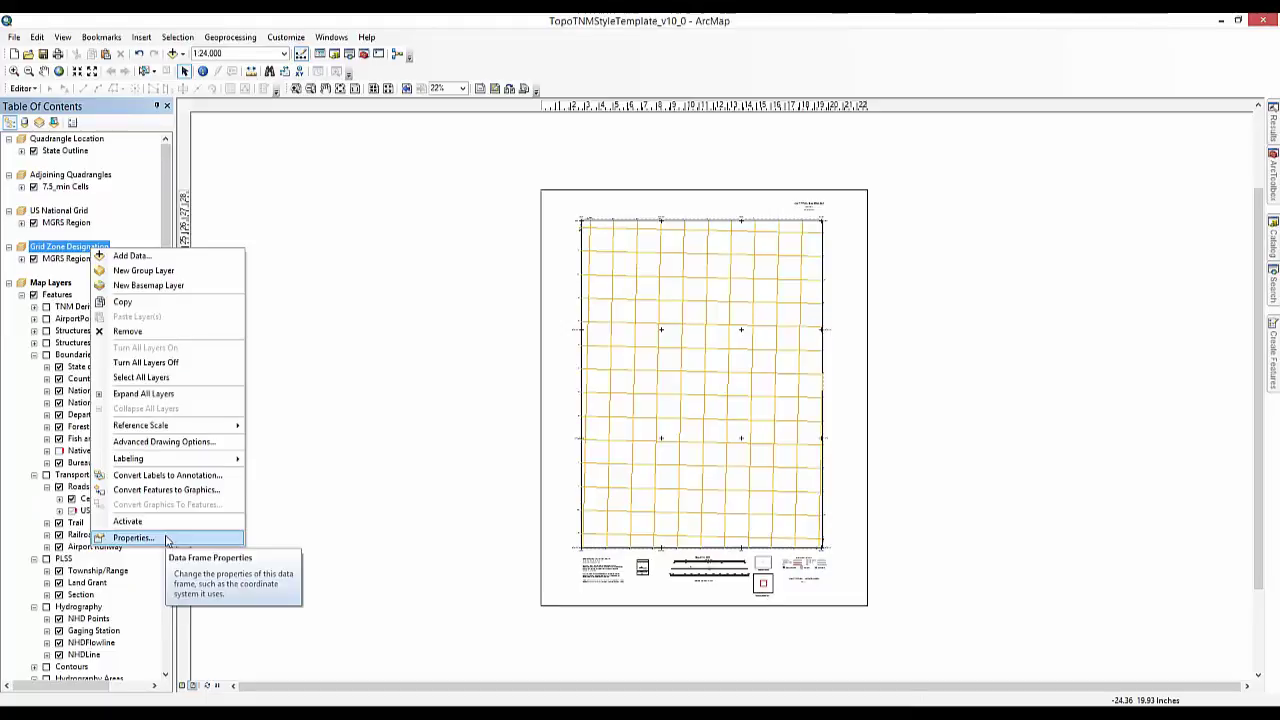
left_click(167, 538)
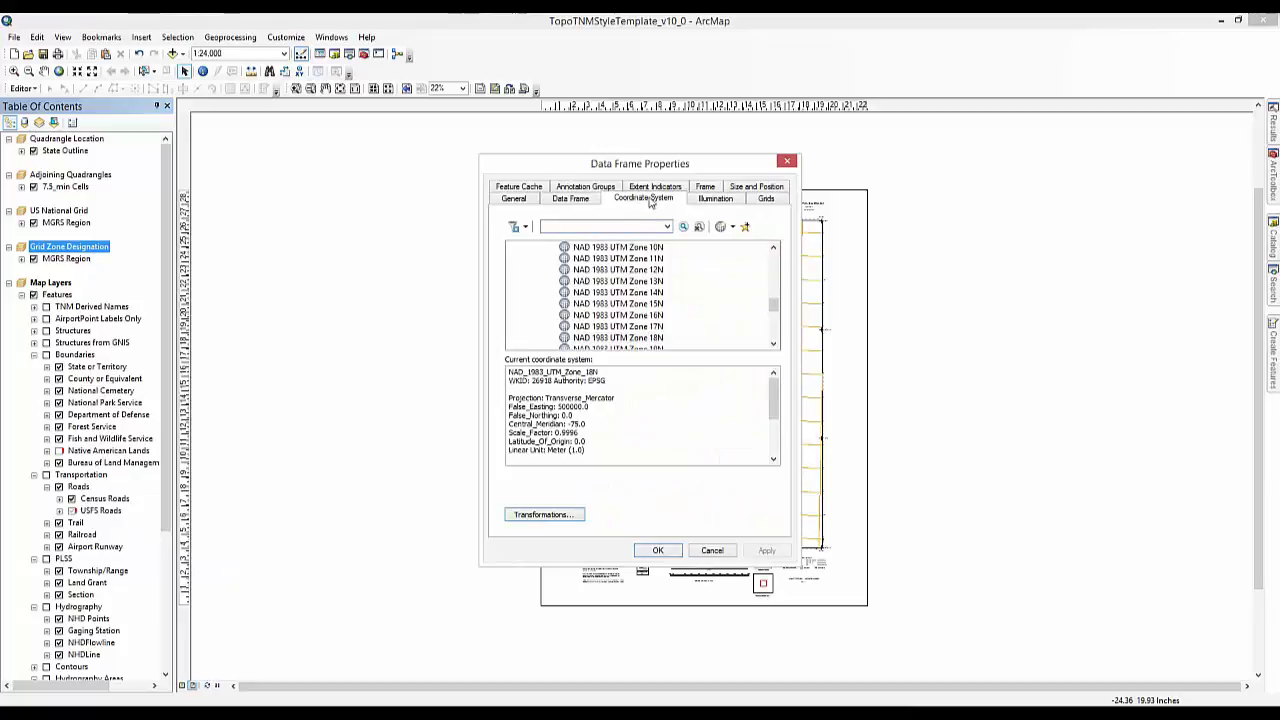
left_click(631, 271)
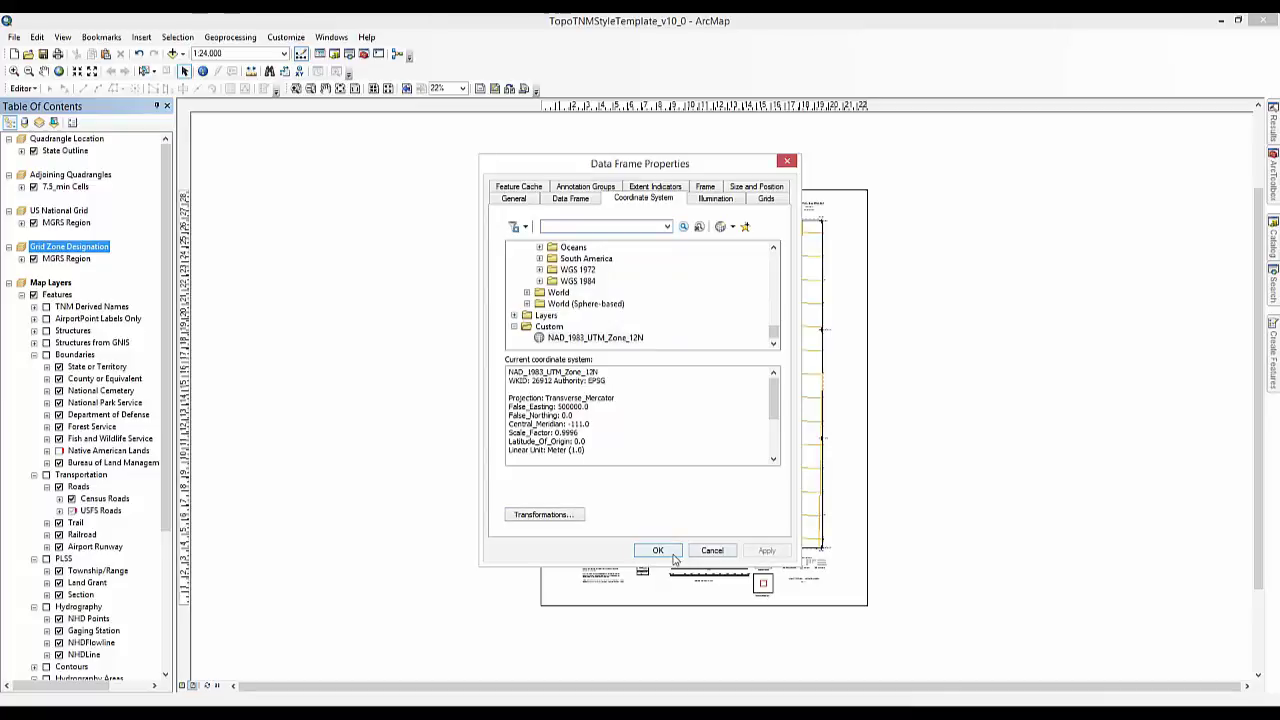
left_click(660, 551)
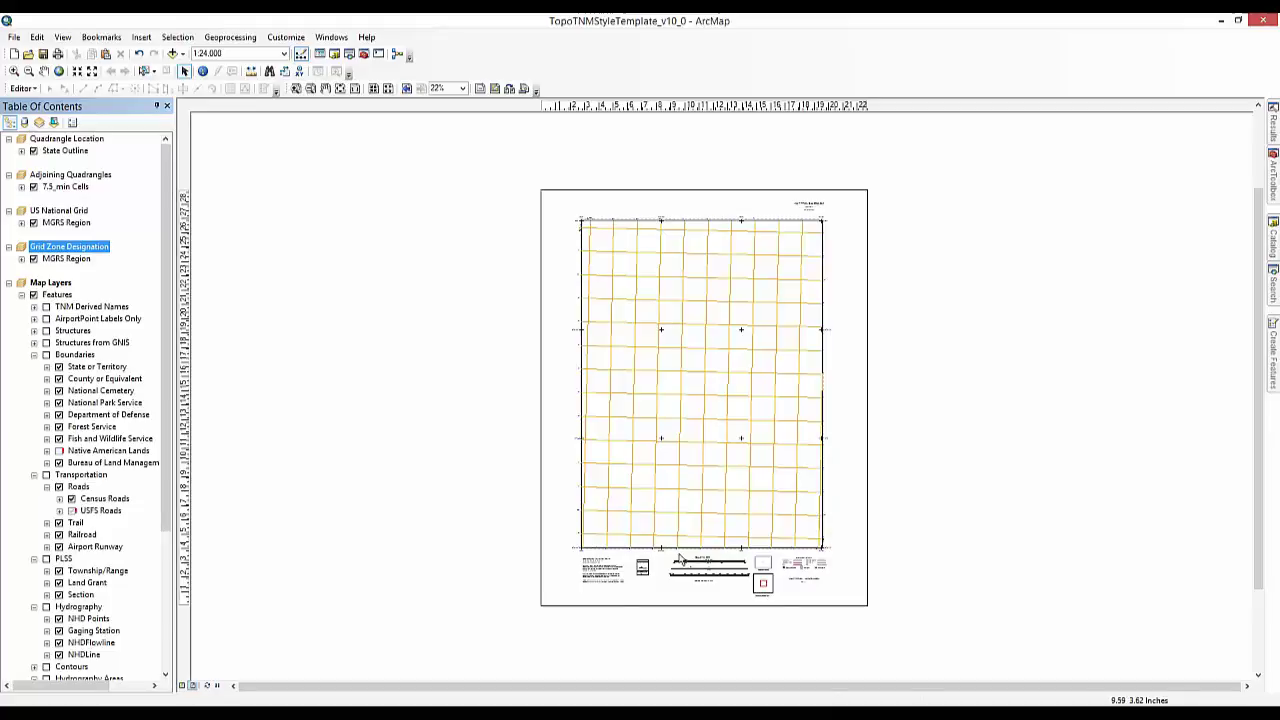
Step: Replace Map Layers' Zone 18N coordinate system with NAD 1983 UTM Zone 12N and apply
right_click(57, 284)
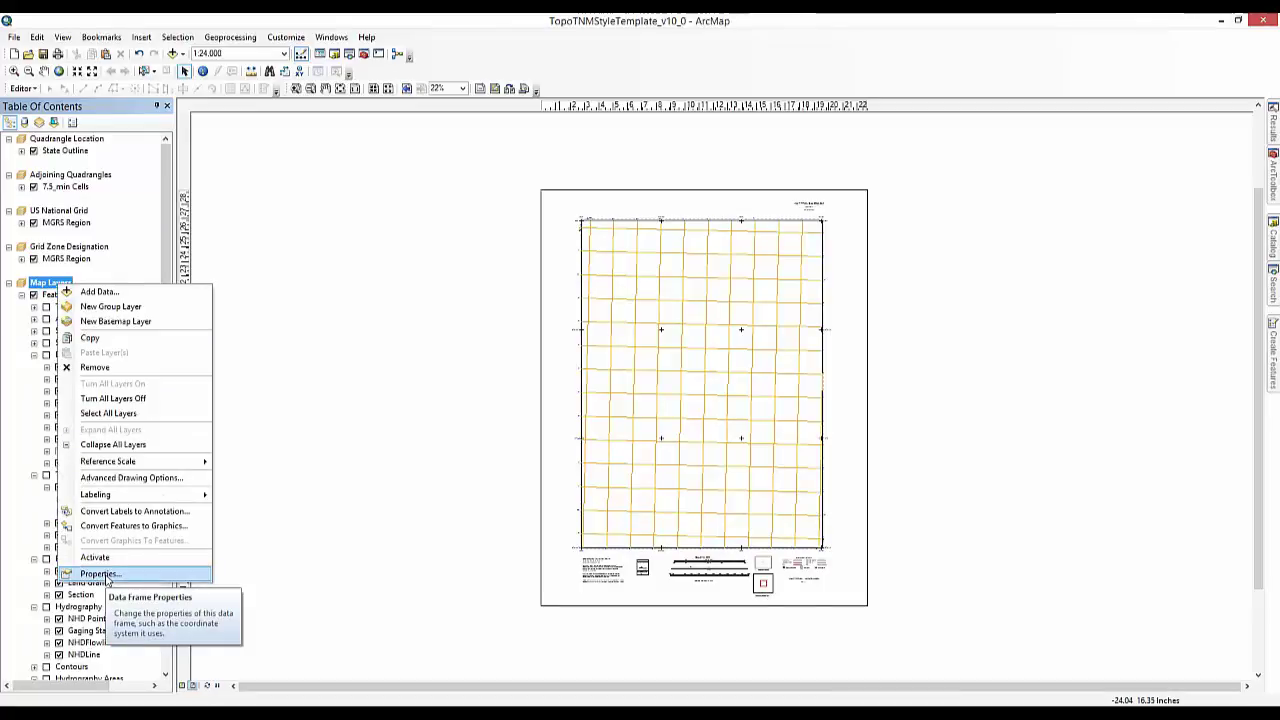
left_click(100, 574)
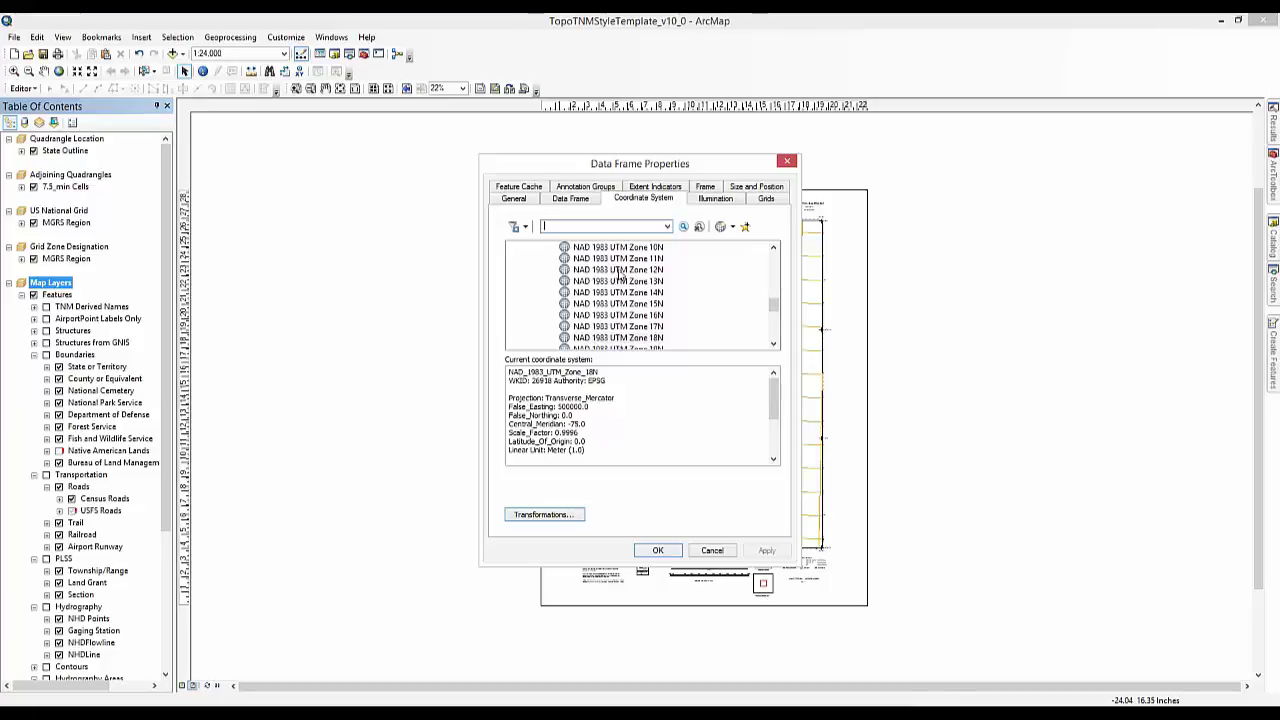
left_click(620, 270)
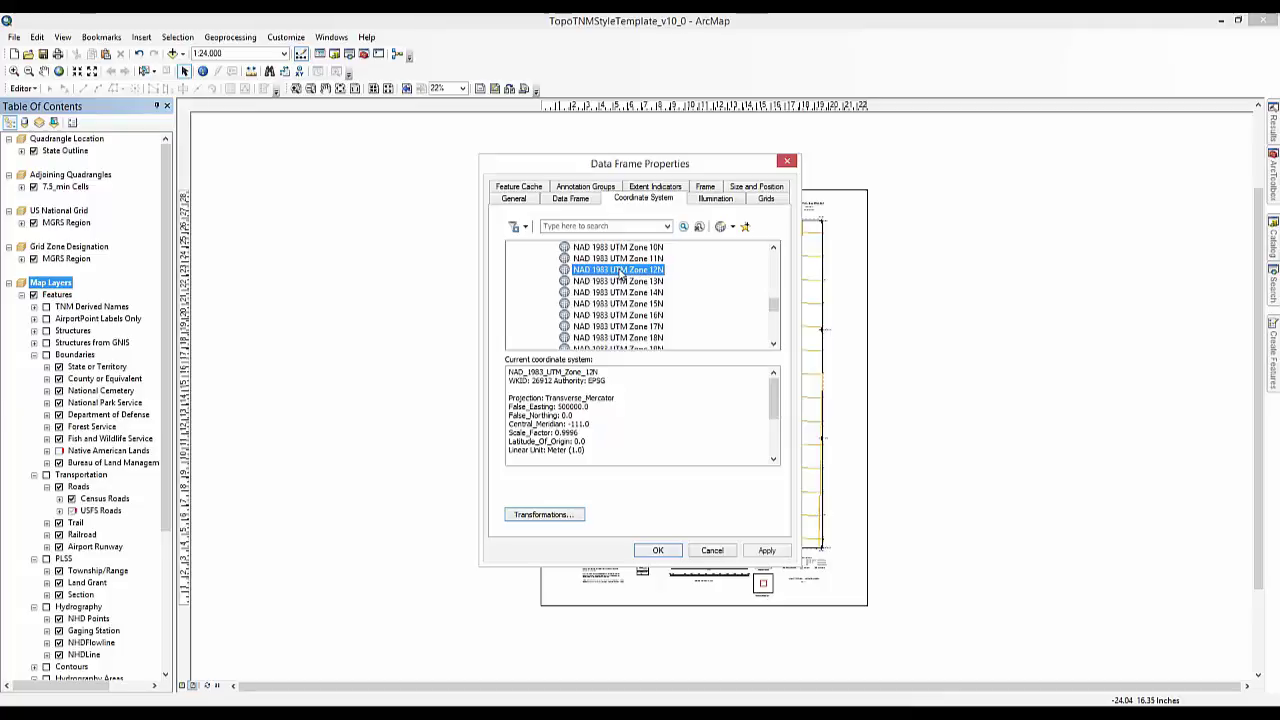
left_click(766, 550)
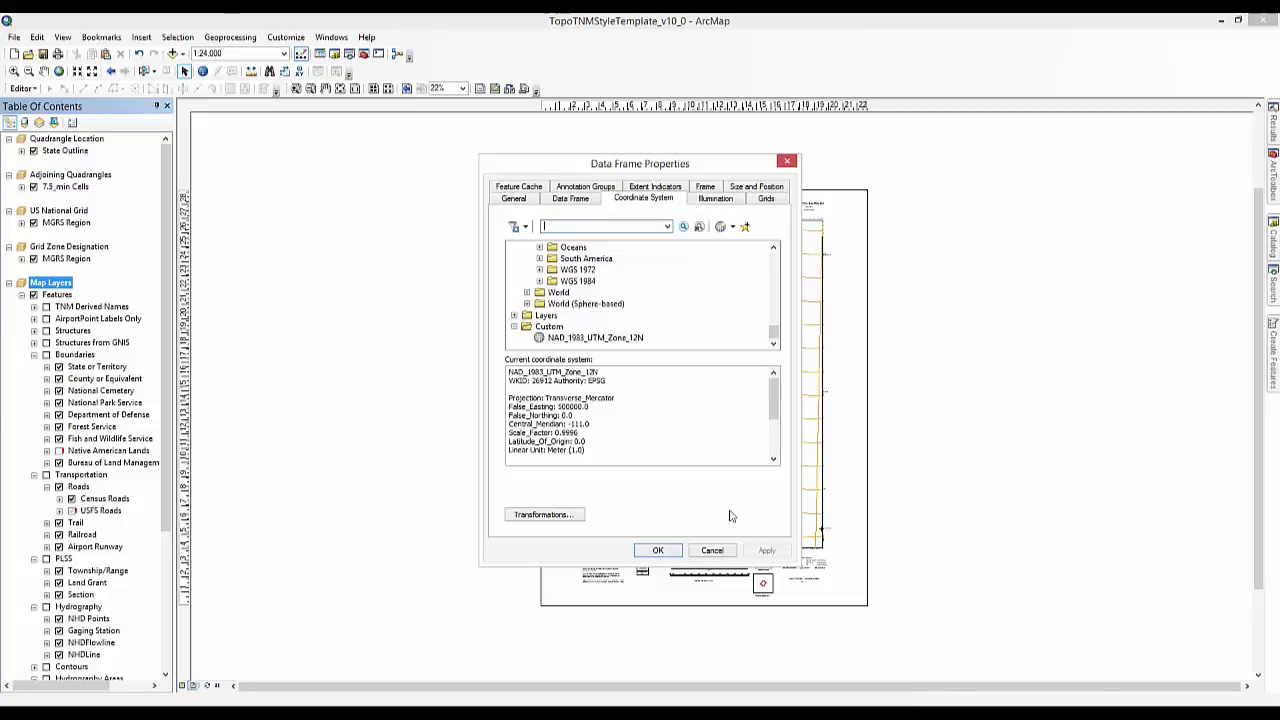
Step: Enter -1.534535 as the Map Layers rotation on the General tab and apply it
left_click(513, 199)
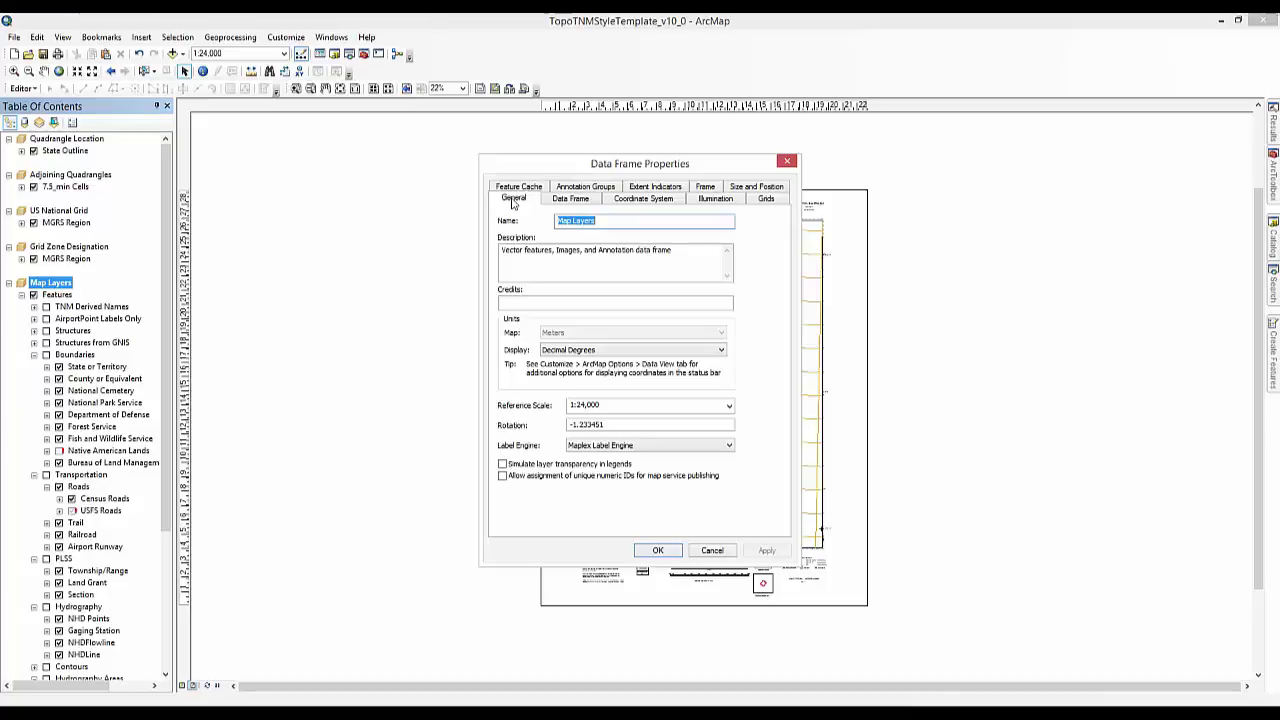
left_click_drag(604, 428, 580, 430)
type("53")
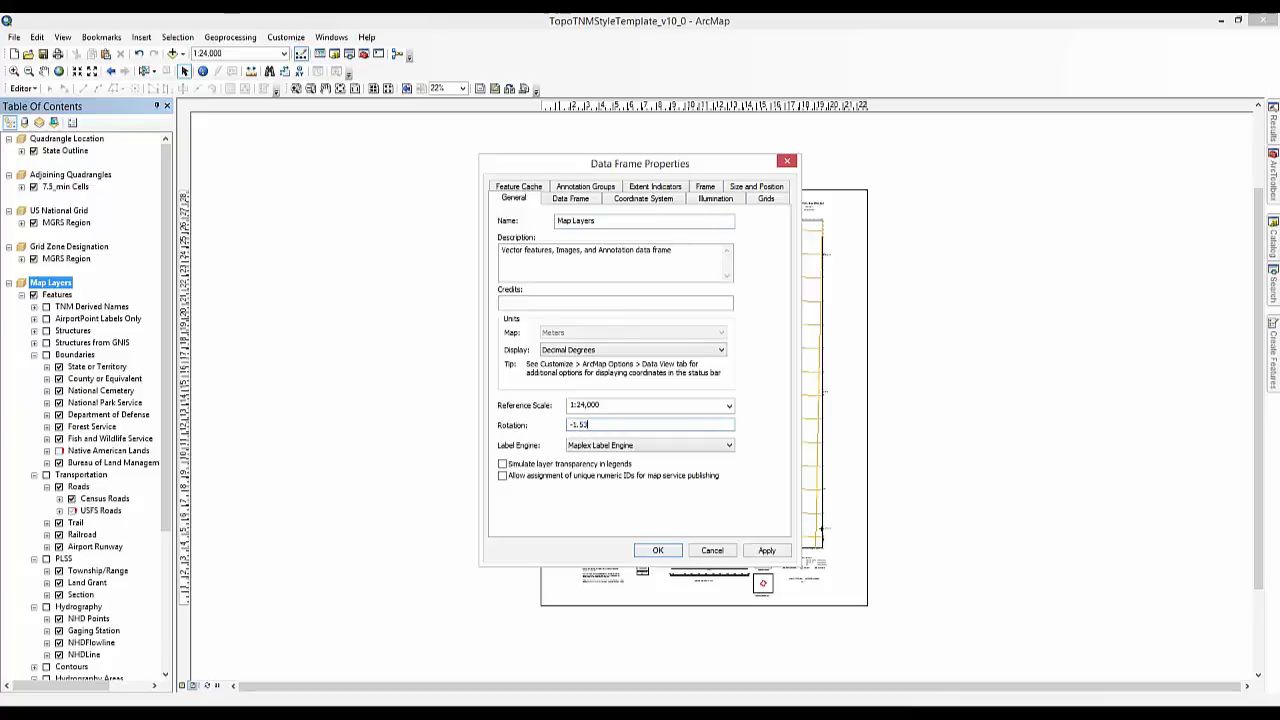
type("4535")
left_click(766, 551)
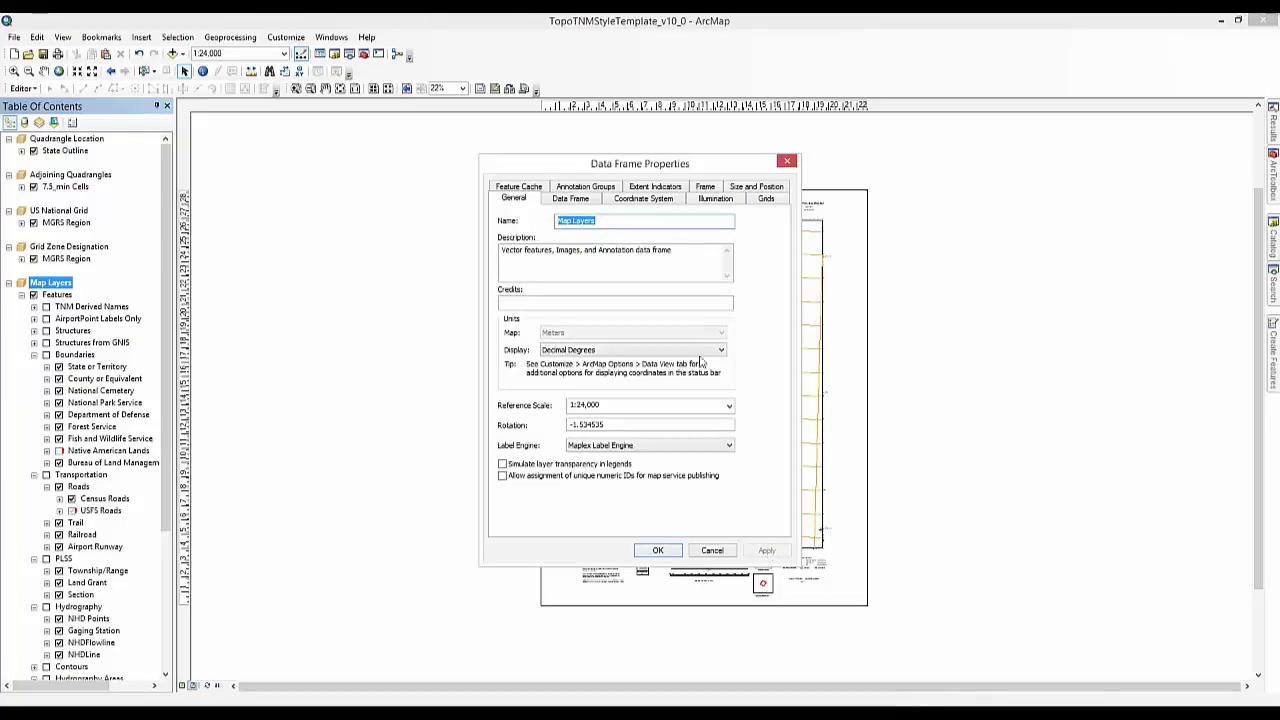
Step: Set the Map Layers data frame size to width 17.82 in and height 22.82 in
left_click(756, 188)
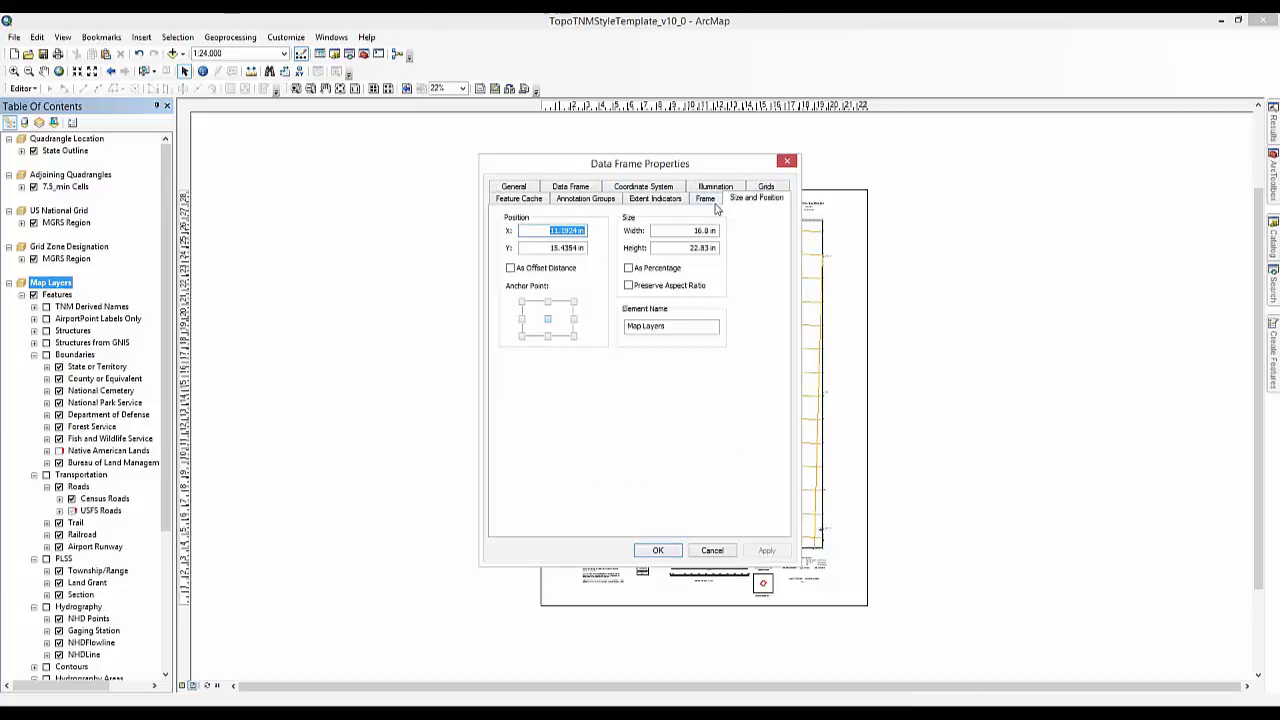
left_click_drag(695, 231, 707, 231)
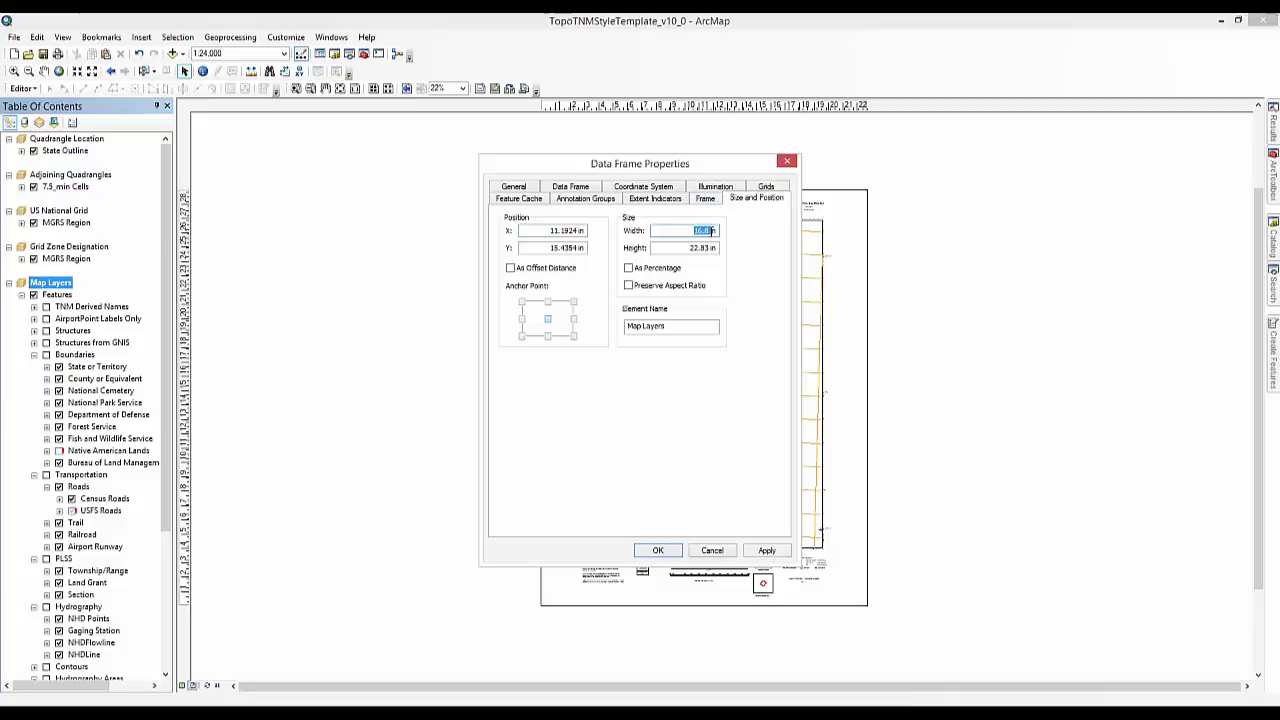
type("17.82")
left_click(708, 247)
key("BackSpace")
type("2")
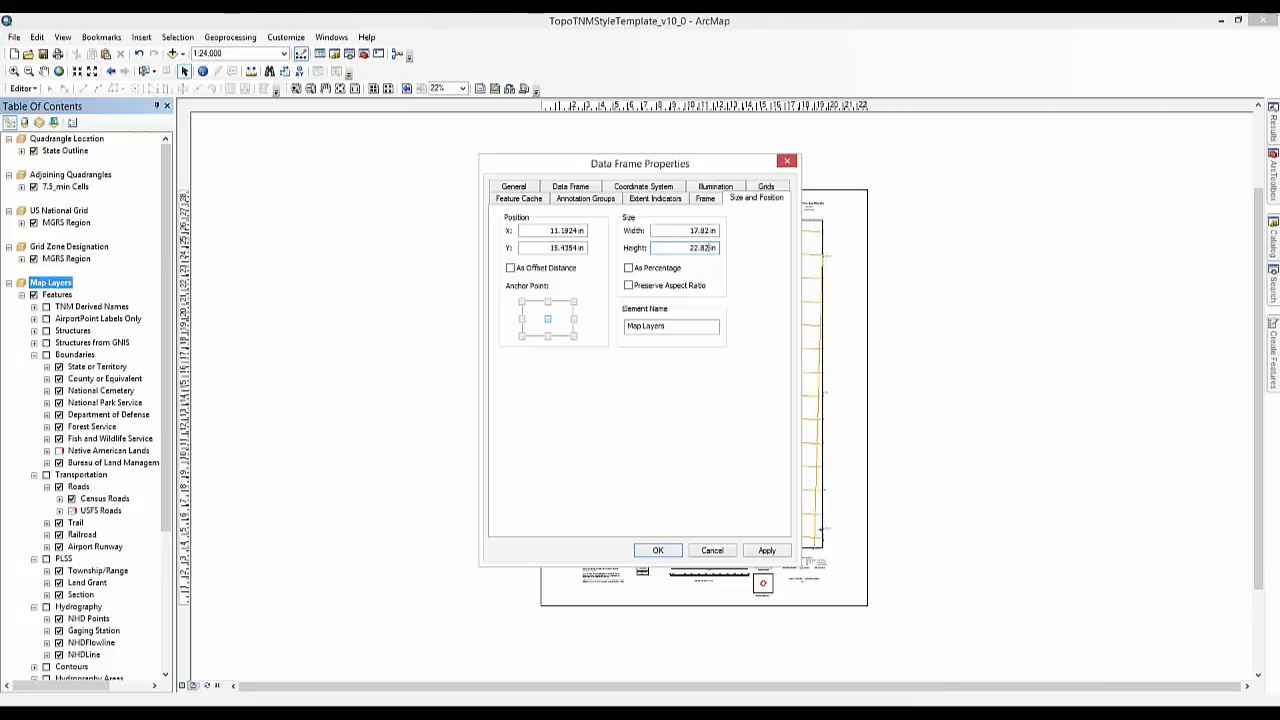
left_click(658, 550)
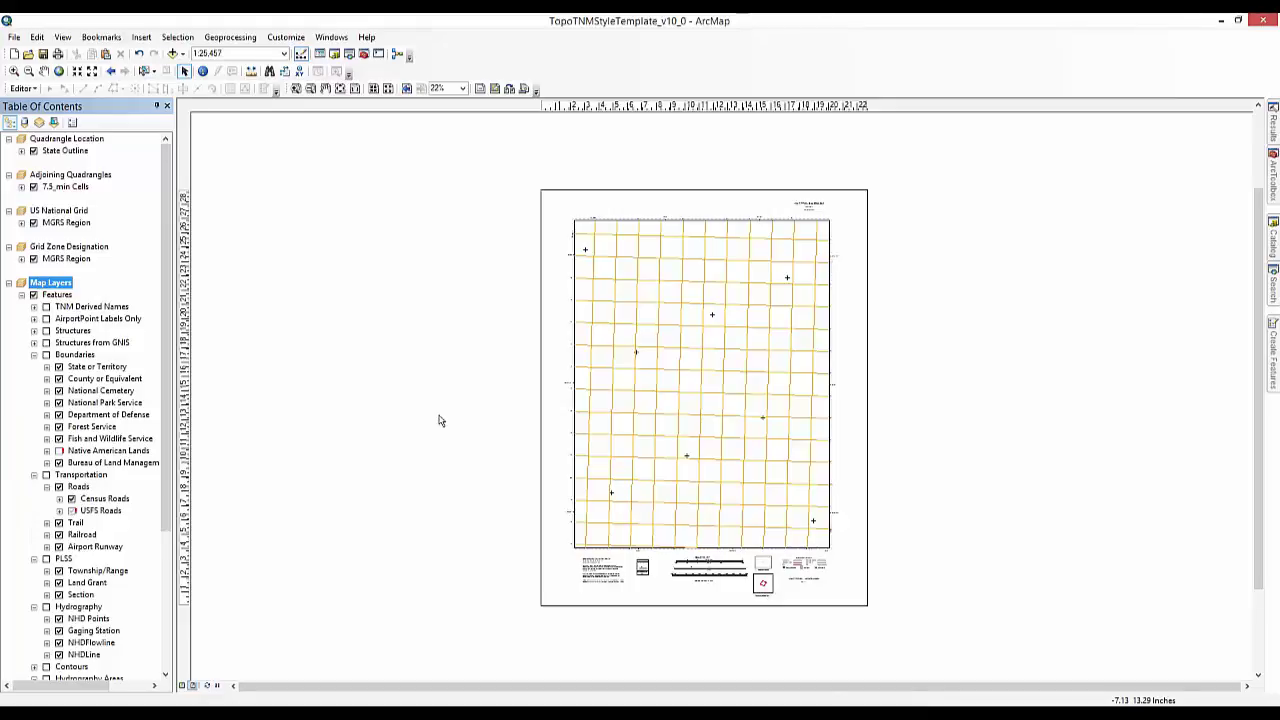
Step: Enter 24,000 in the Standard toolbar scale box to restore the 1:24,000 scale
left_click(240, 53)
type("24,000")
key("Return")
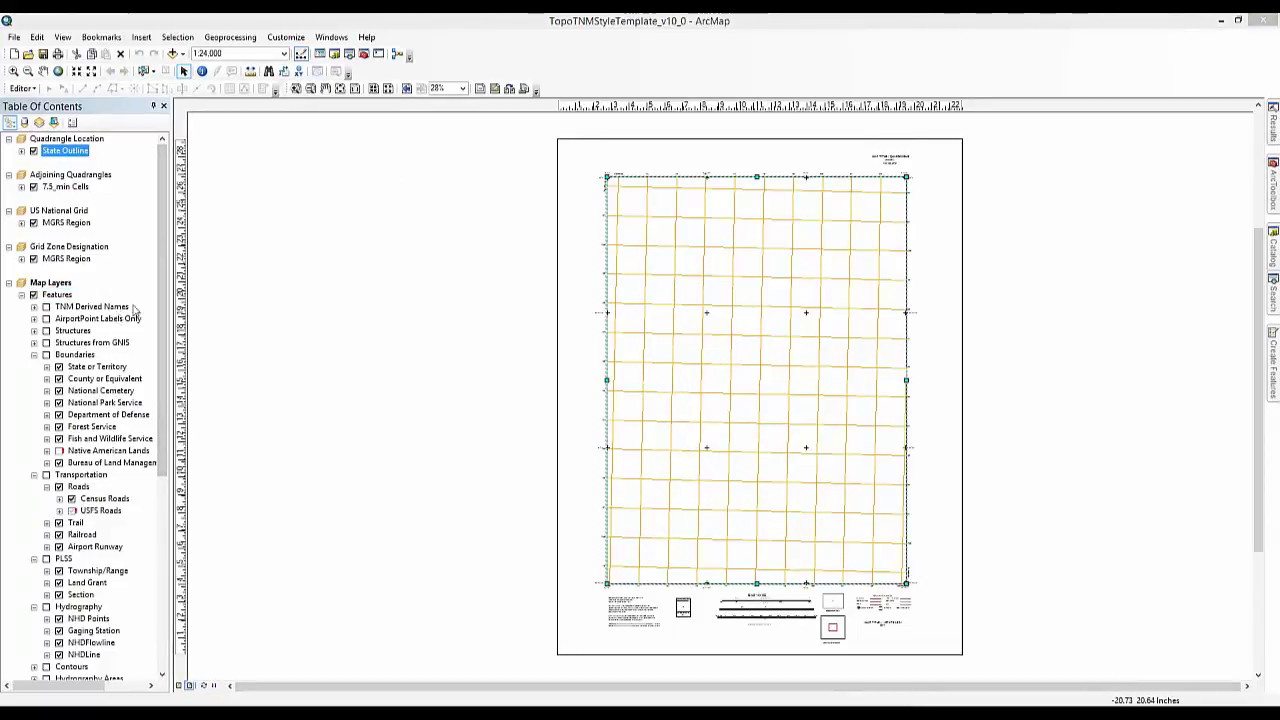
Step: Pan the map to the Grand Junction record from the Map Indices attribute table
scroll(165, 305, "down", 2)
scroll(178, 362, "down", 7)
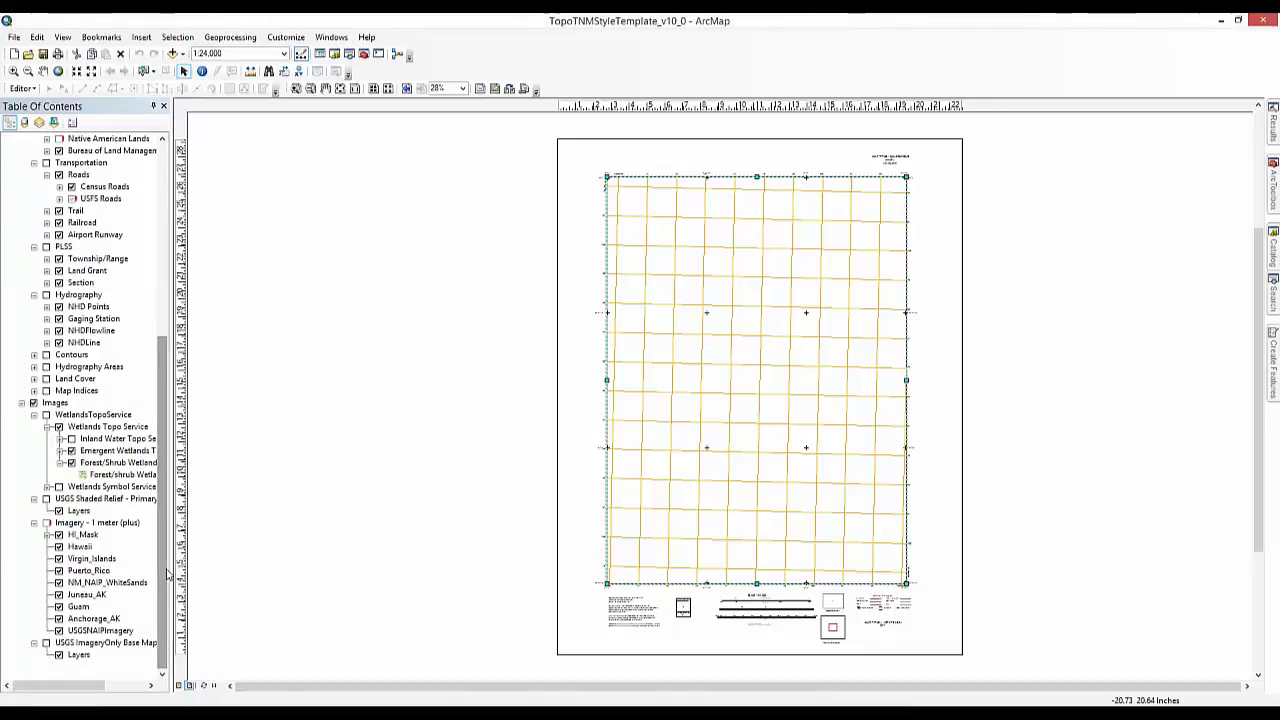
right_click(72, 392)
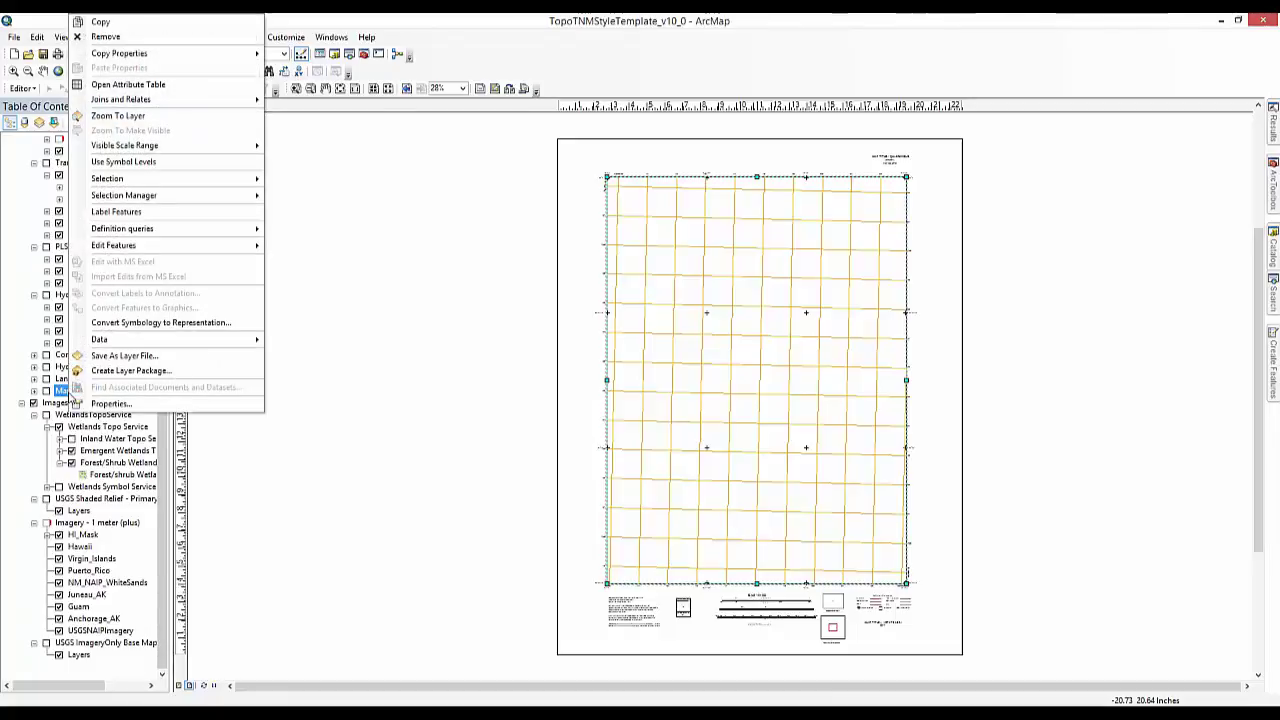
left_click(157, 84)
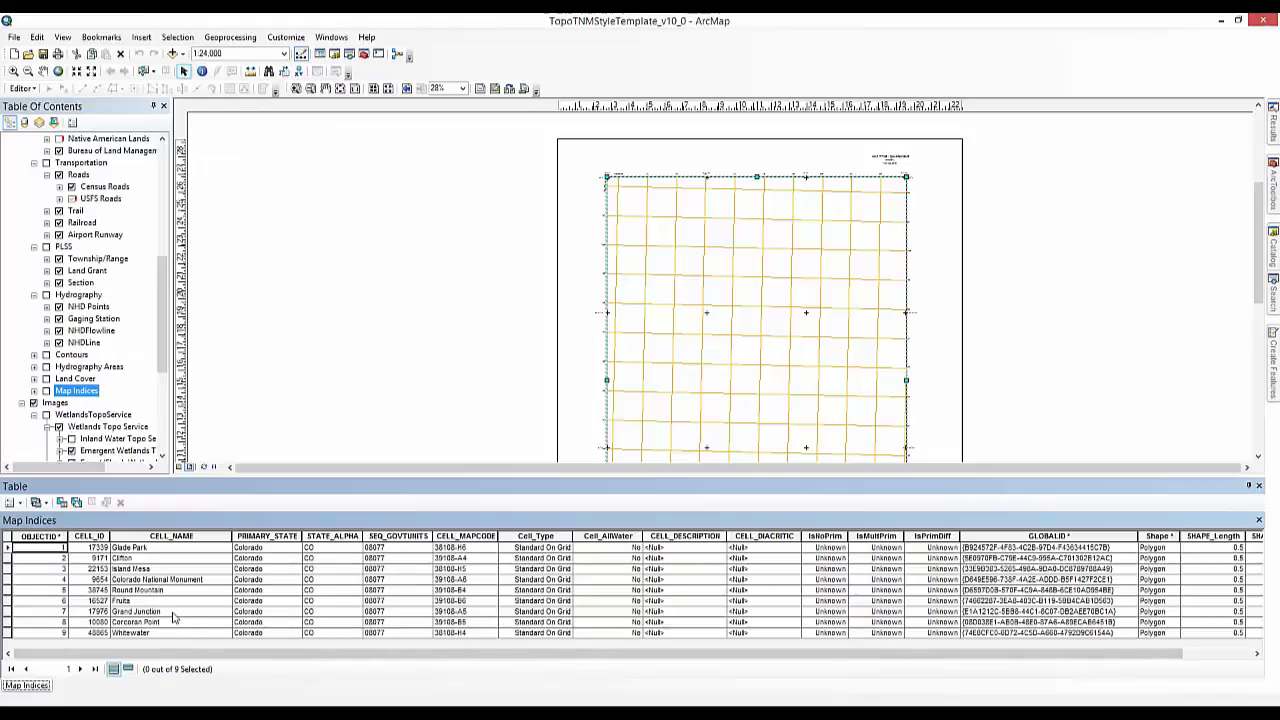
left_click(8, 612)
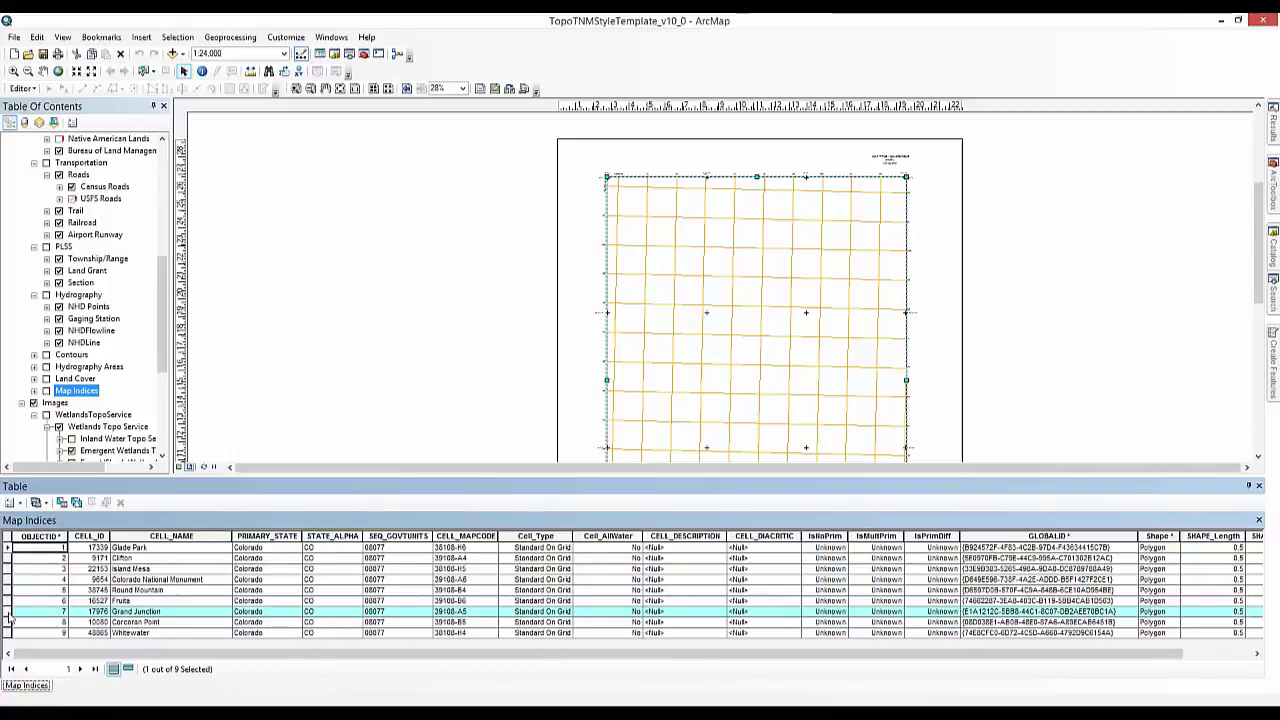
right_click(12, 620)
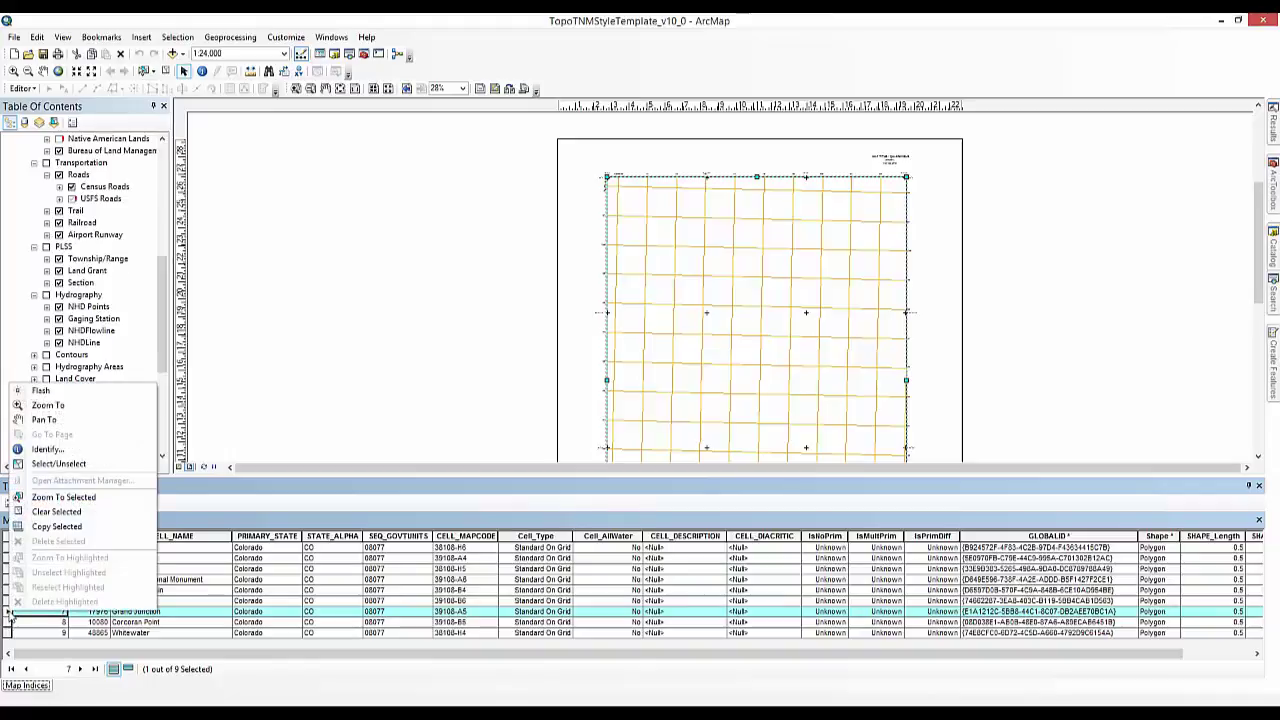
left_click(43, 417)
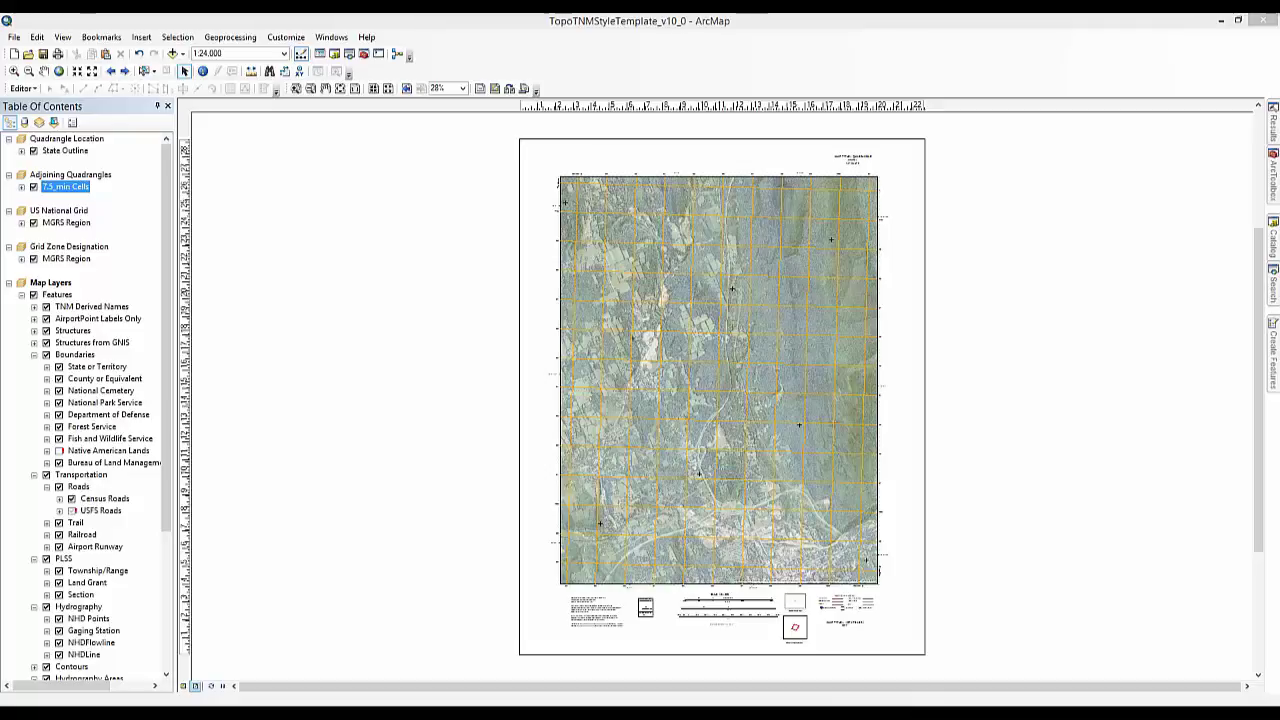
Step: Change the upper-right title to GRAND JUNCTION and its state name to COLORADO
double_click(864, 158)
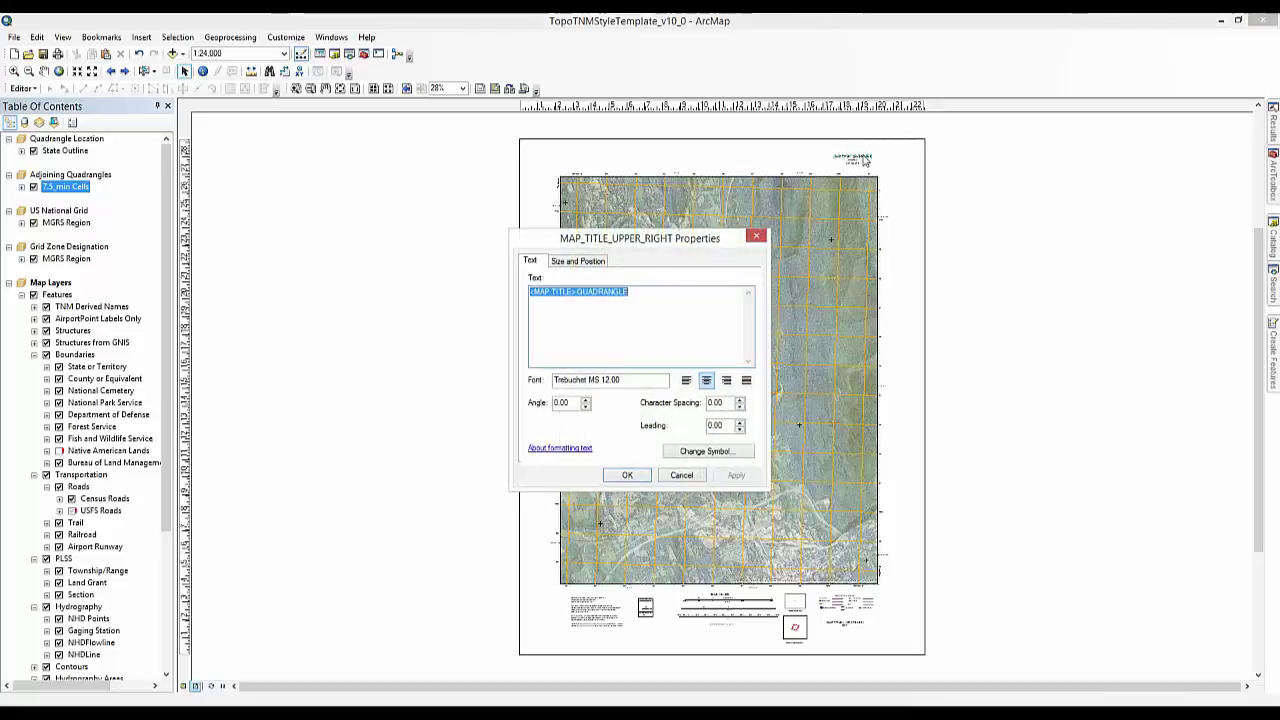
type("GR")
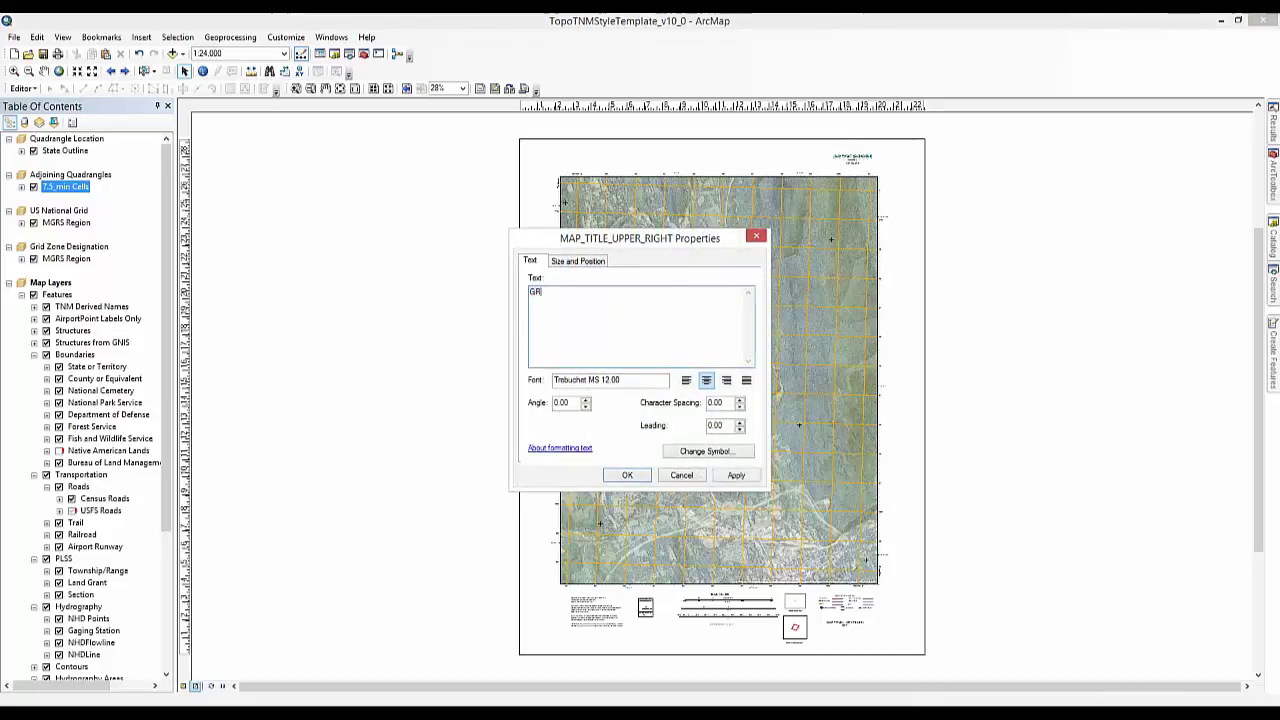
type("AND JUNCTION")
left_click(640, 478)
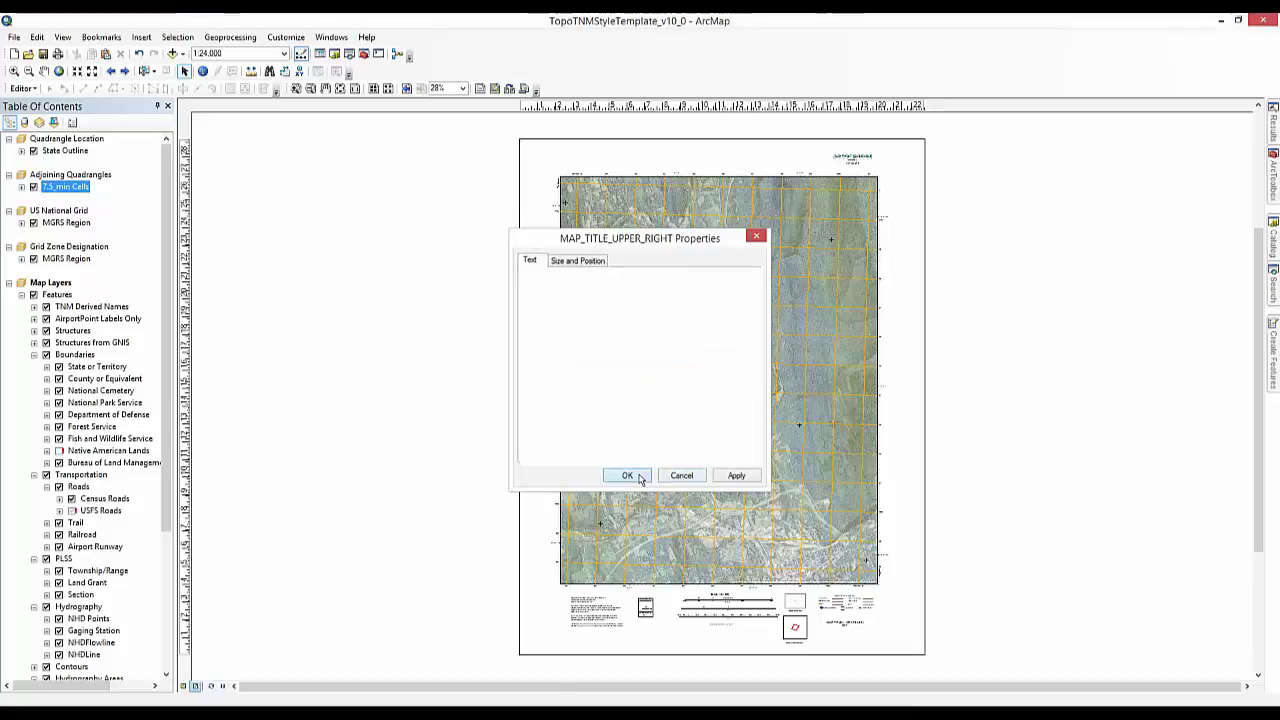
double_click(855, 163)
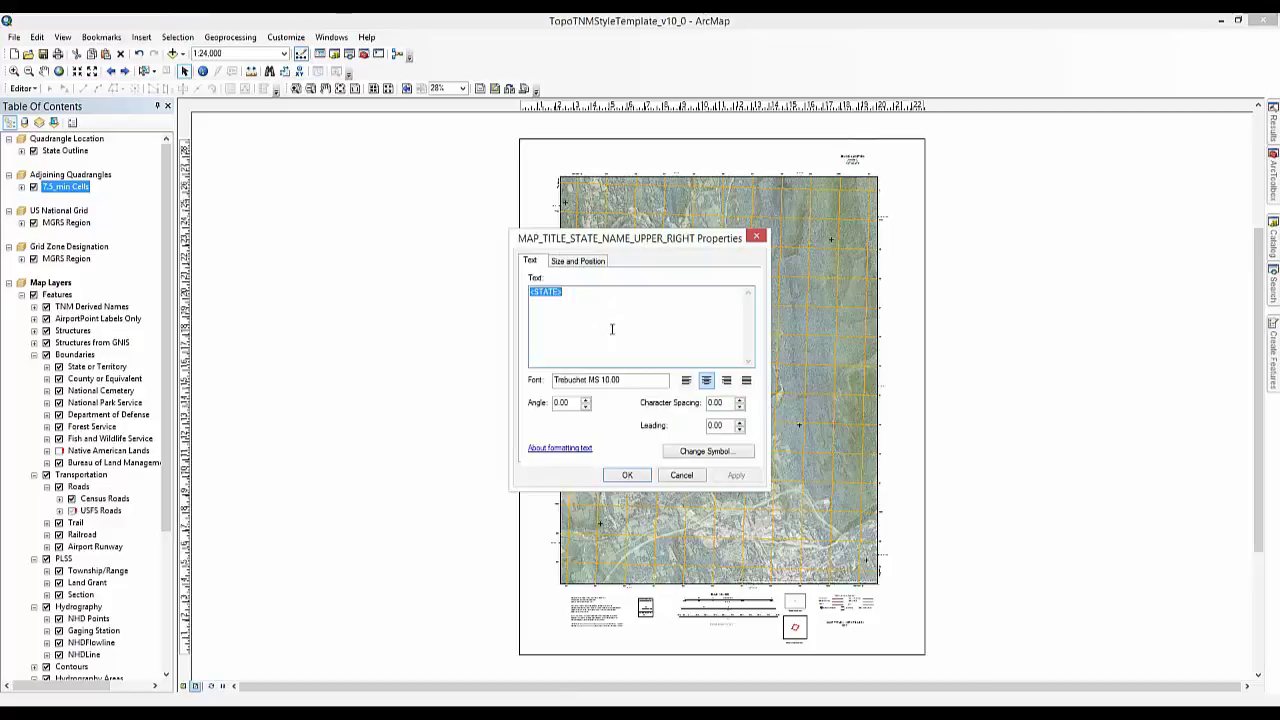
type("COLORADO")
left_click(643, 477)
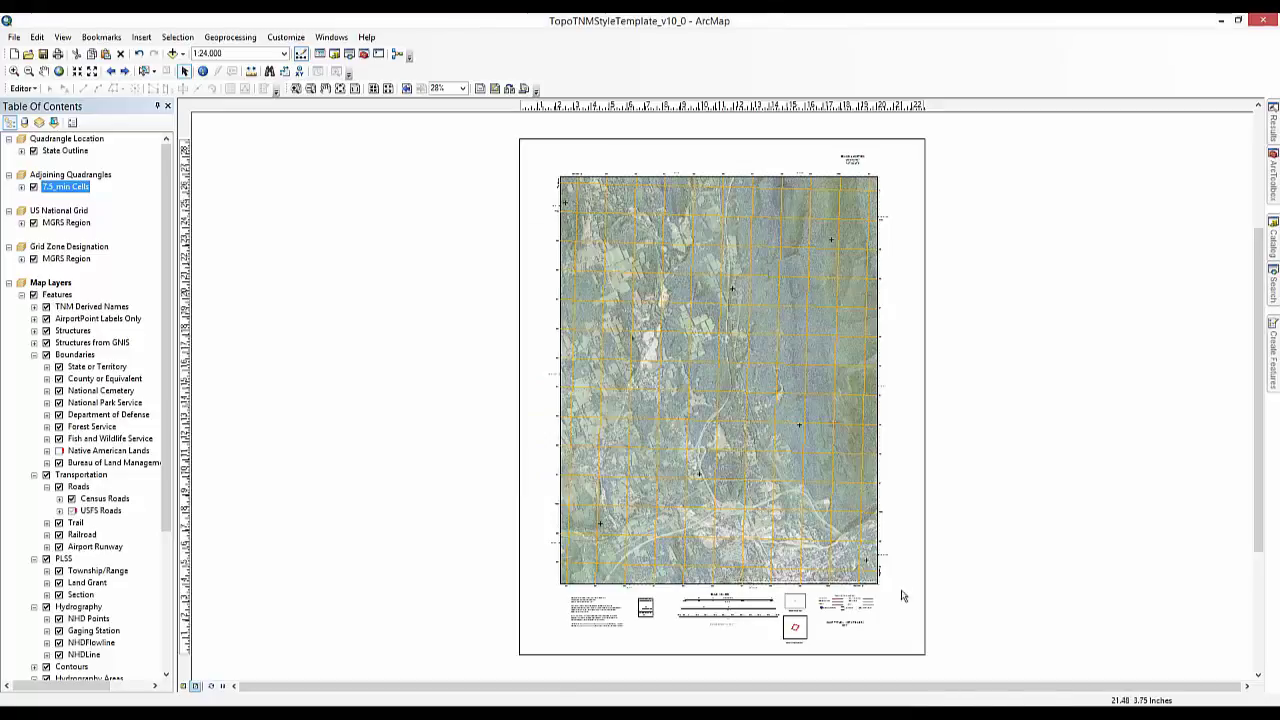
Step: Change the lower-right map title to GRAND JUNCTION, COLORADO
double_click(857, 628)
type("GRAND JUNCT")
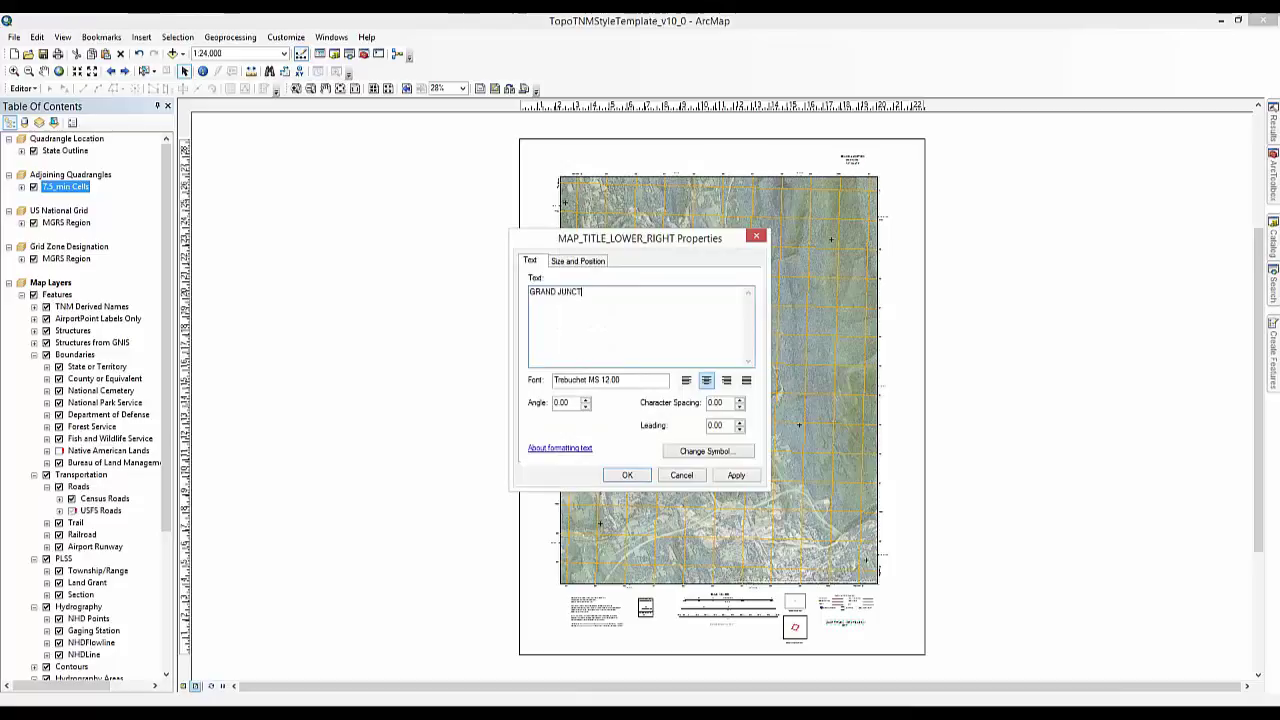
type("ION, COLORADO")
left_click(634, 478)
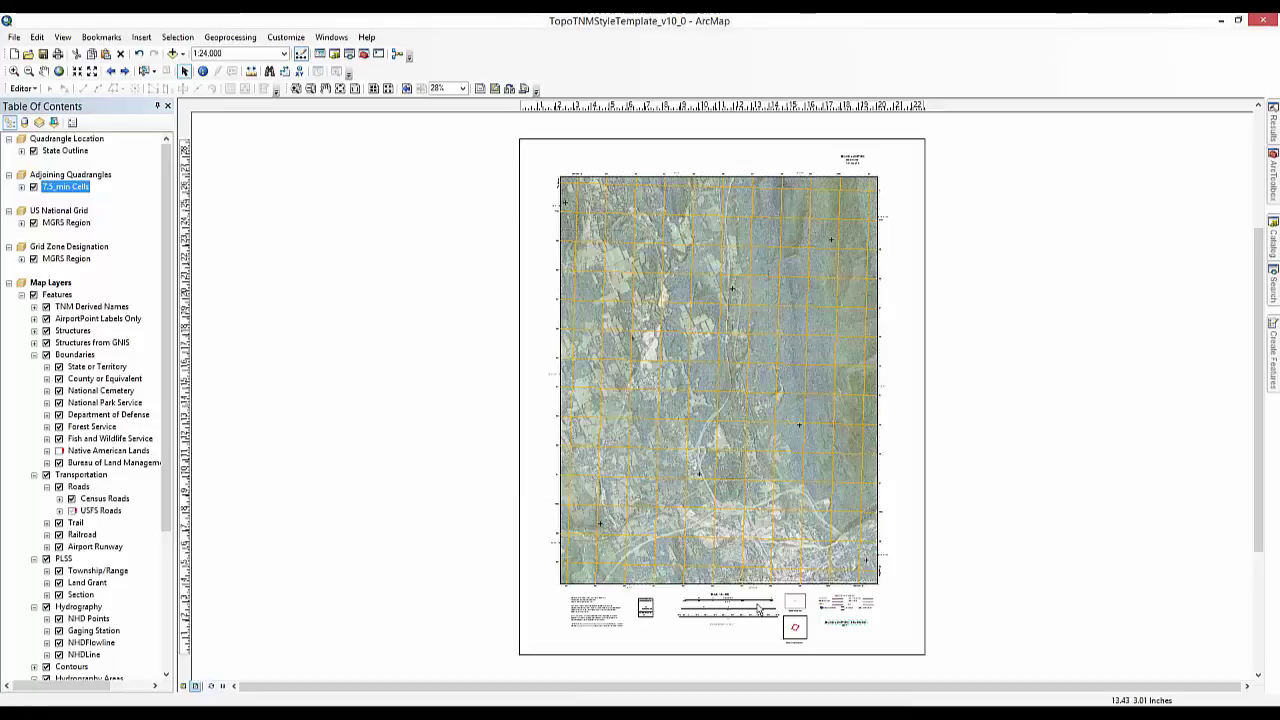
double_click(727, 628)
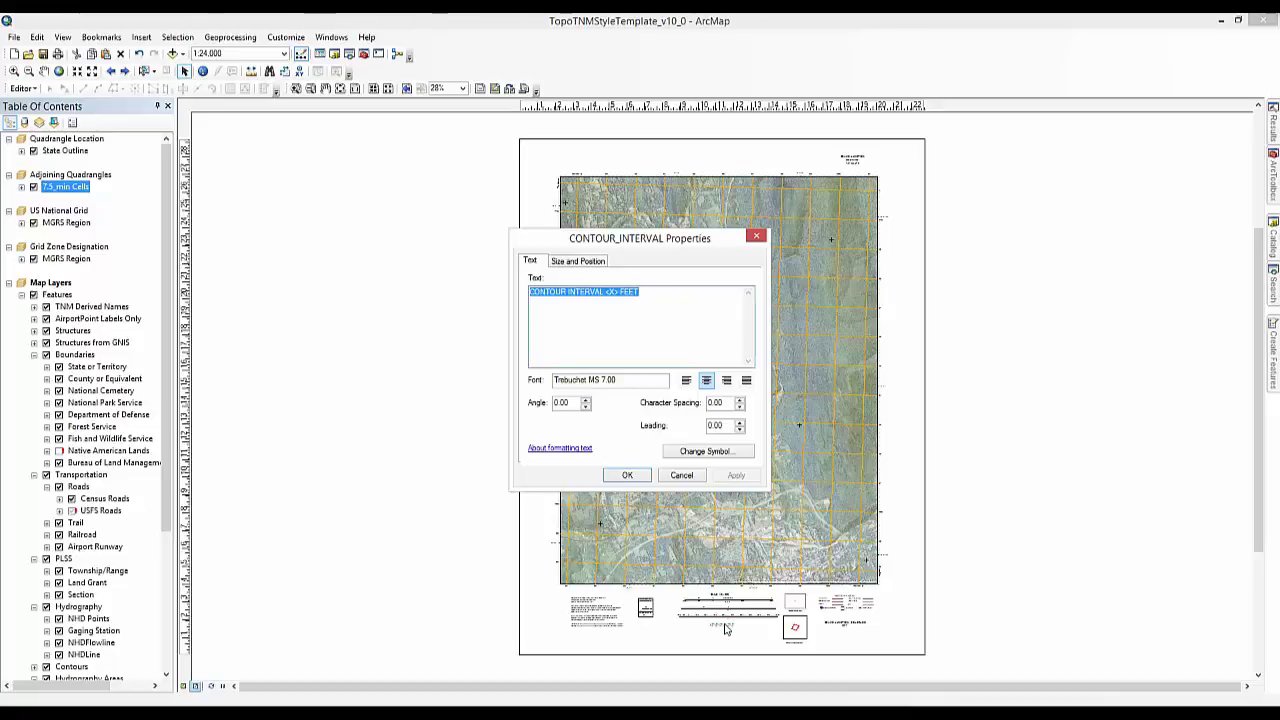
key("Escape")
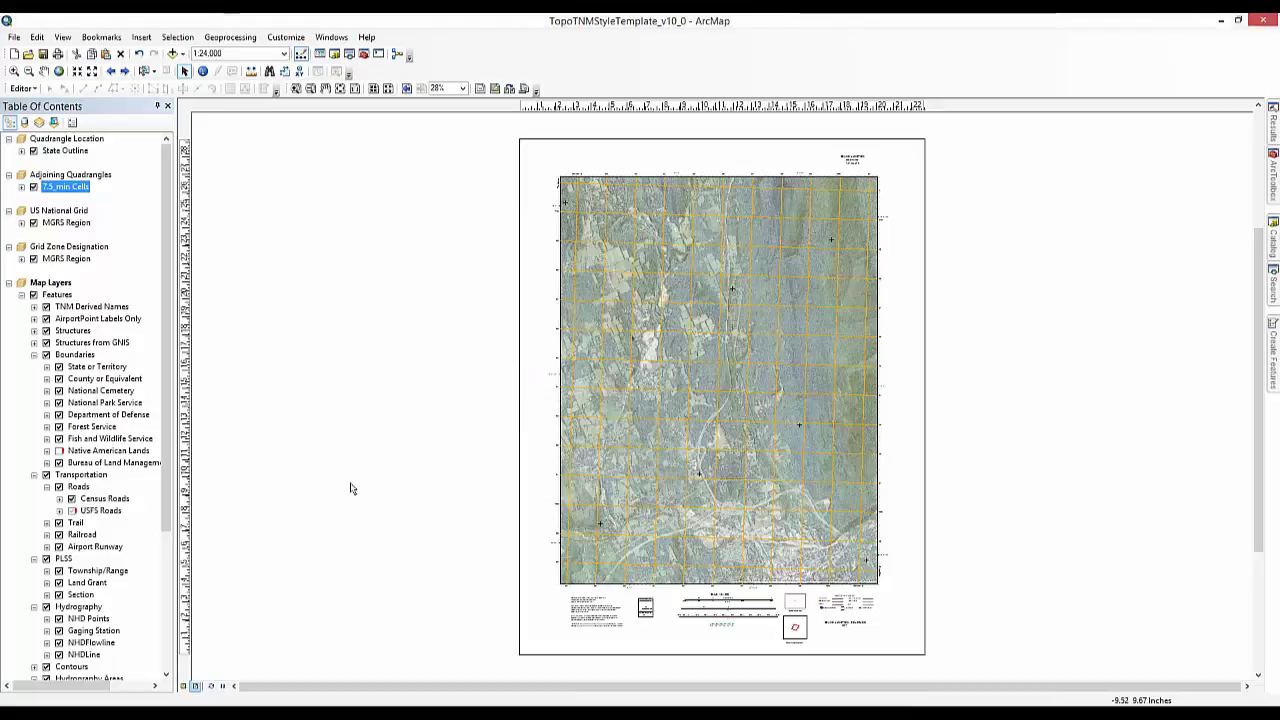
Step: Open the Contours attribute table and check its 20-foot ContourInterval values
right_click(78, 667)
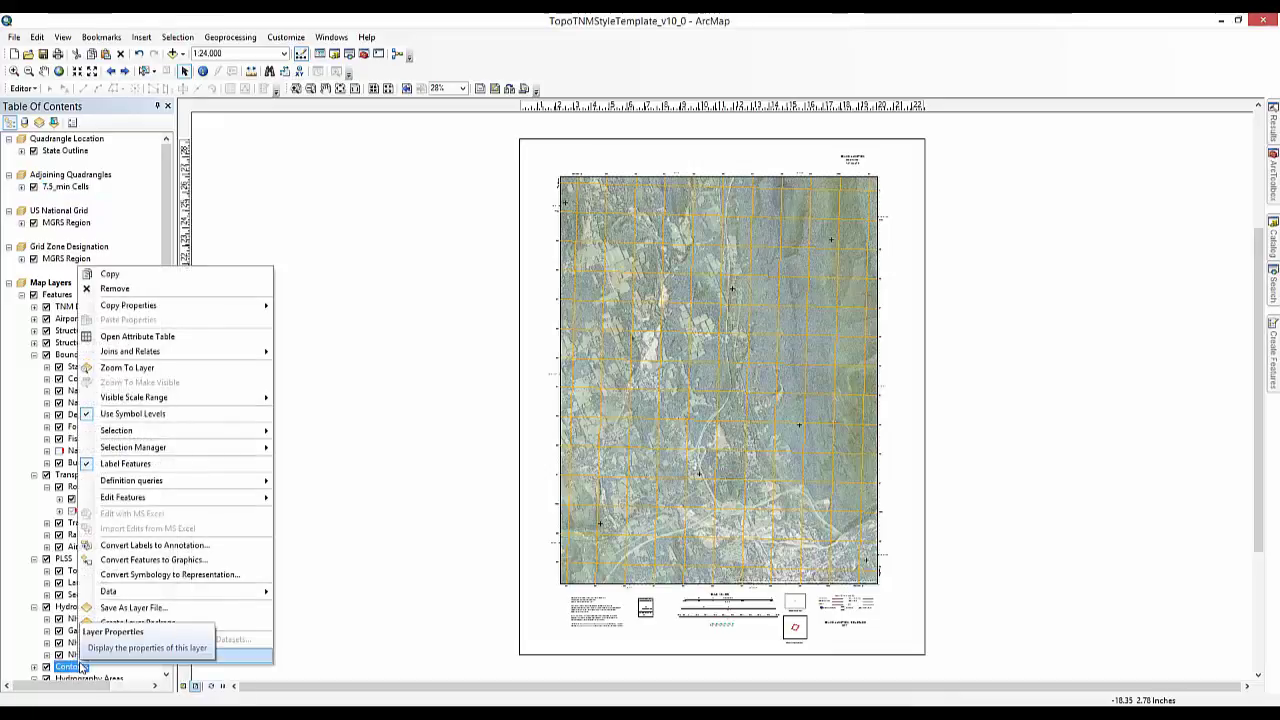
left_click(137, 336)
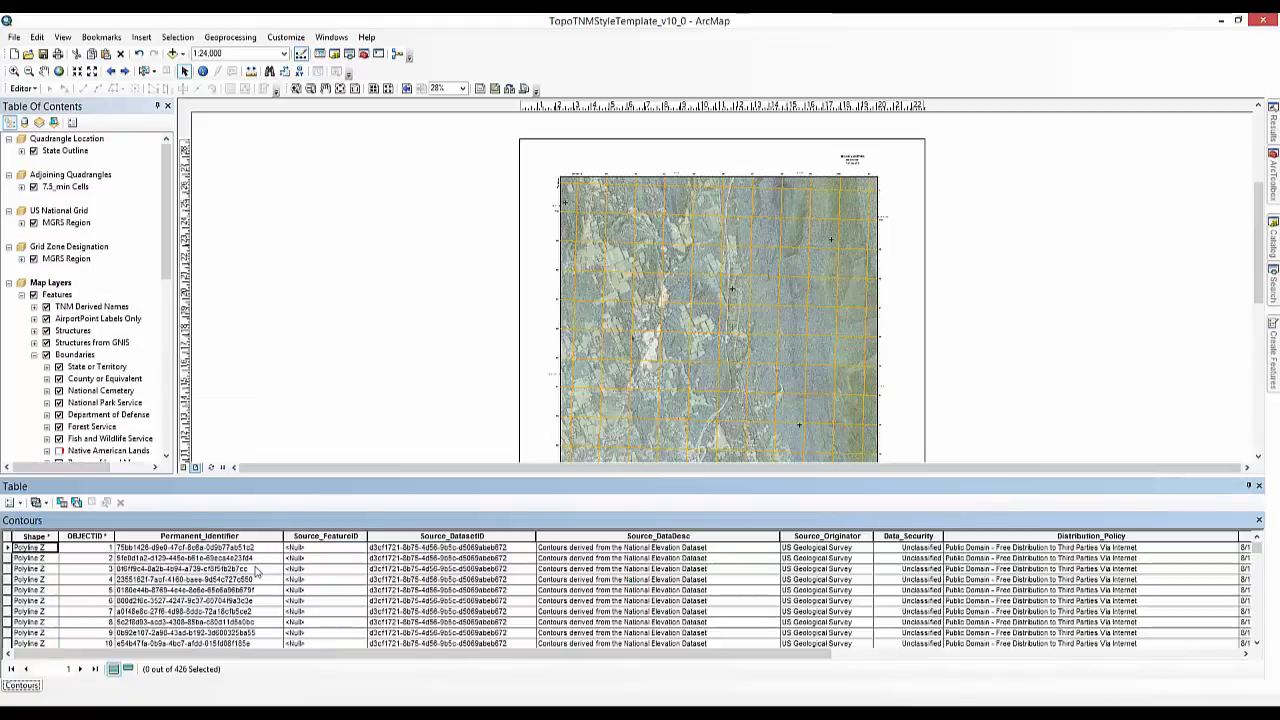
left_click_drag(471, 655, 884, 656)
left_click_drag(960, 700, 1005, 701)
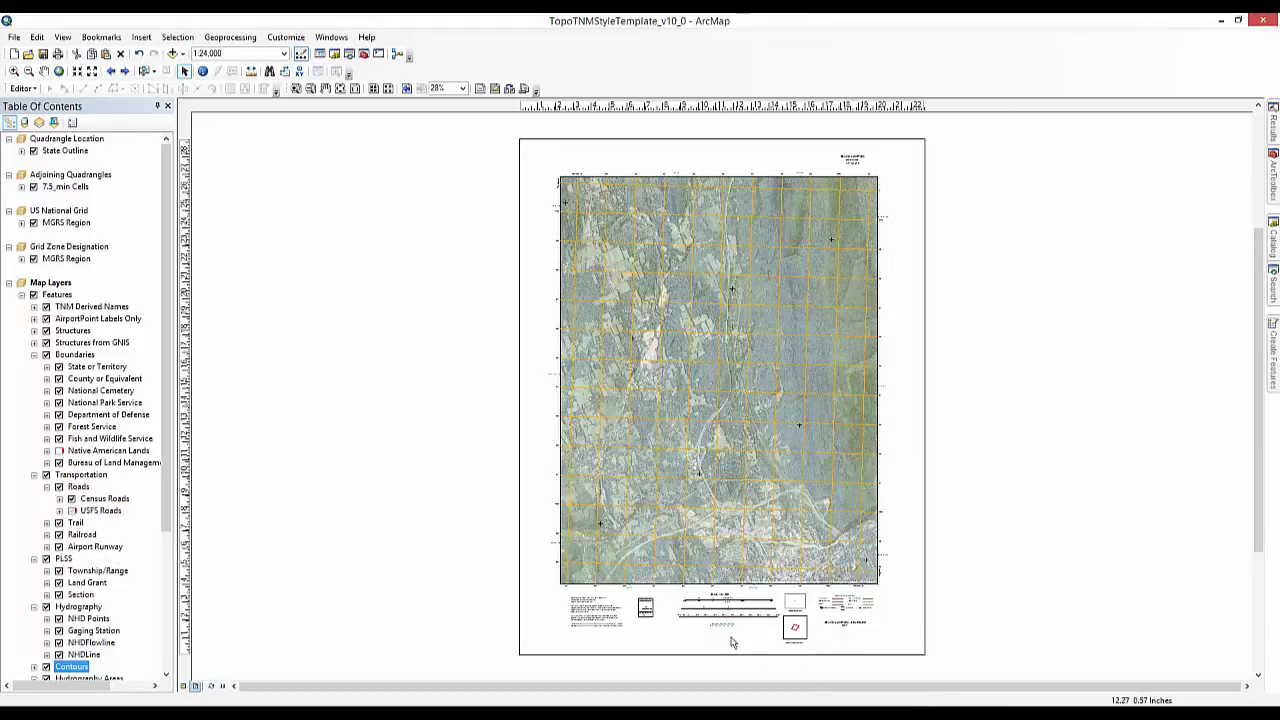
Step: Replace the <X> placeholder in the CONTOUR_INTERVAL note with 20
double_click(723, 628)
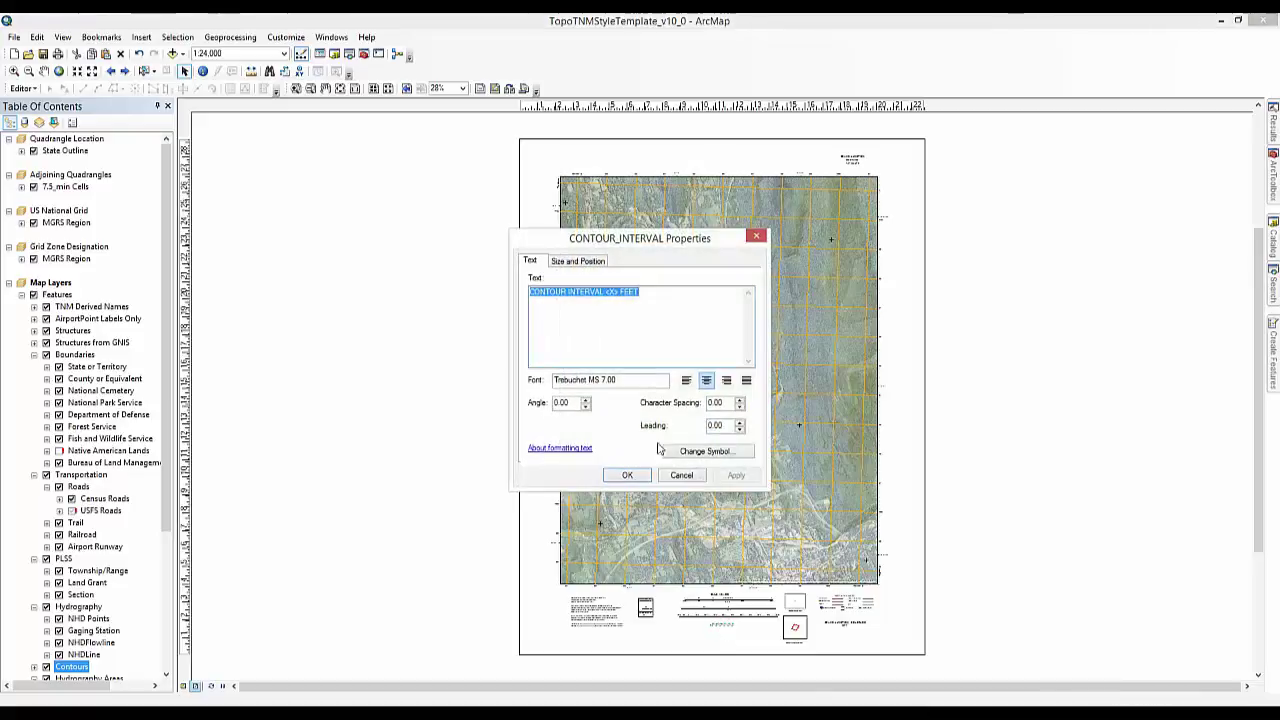
left_click(645, 292)
double_click(611, 292)
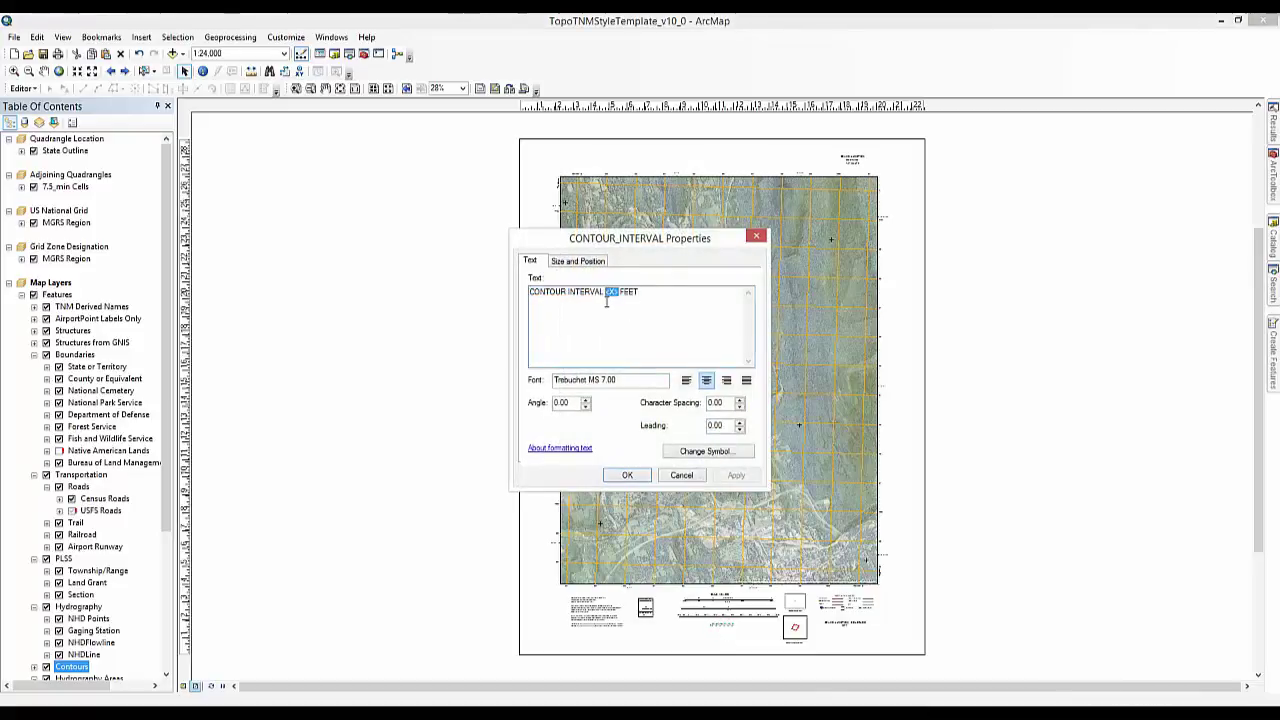
type("20")
left_click(638, 474)
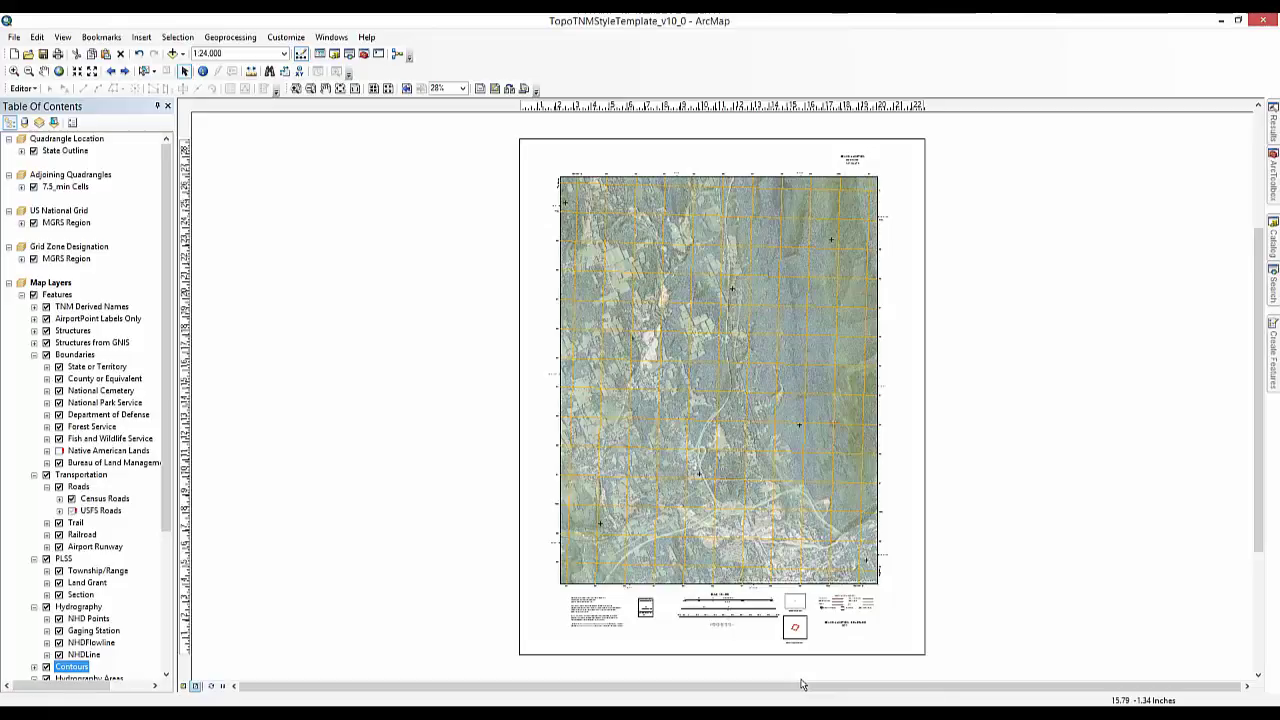
Step: Open the CITATIONS_USGS text element's properties for editing
double_click(609, 628)
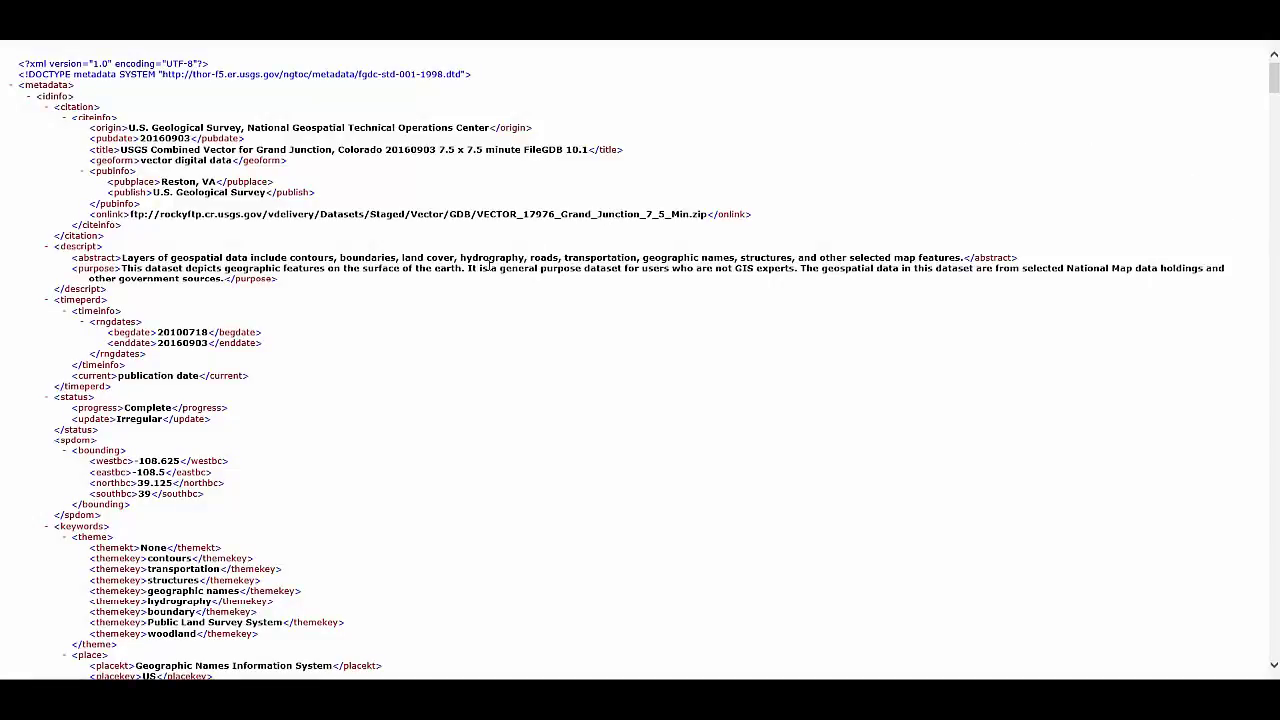
Step: Scroll the XML metadata to the Hypsography source, published 20160903 with empty begin and end dates
scroll(490, 268, "down", 5)
scroll(490, 270, "down", 8)
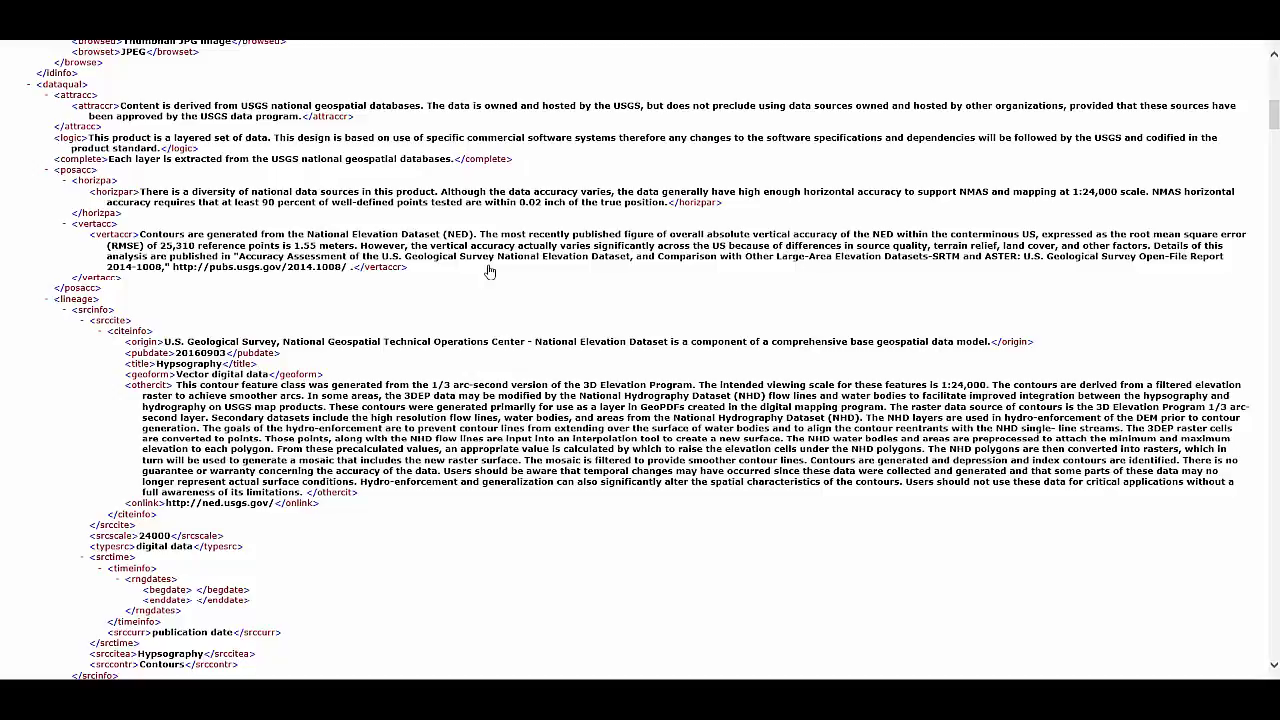
Step: Scroll down to the USDA Forest Service Boundary source with begdate and enddate 2009
scroll(489, 271, "down", 10)
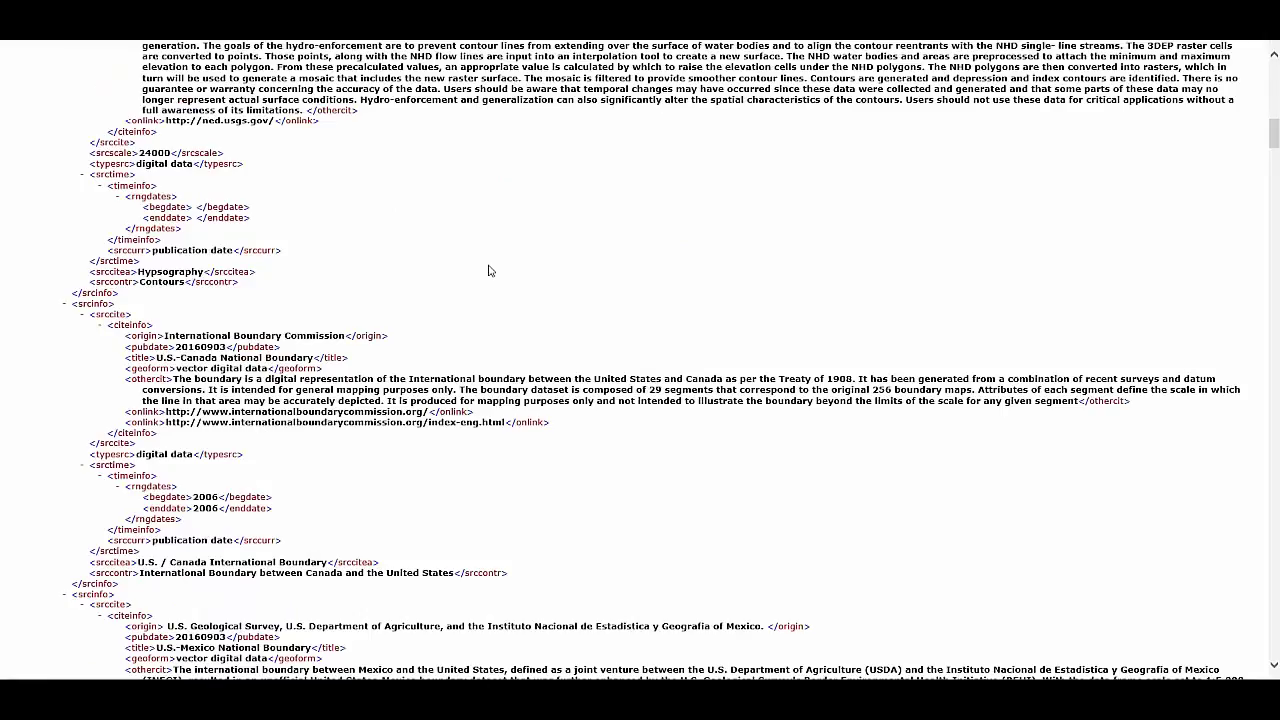
scroll(489, 271, "down", 6)
scroll(489, 271, "down", 2)
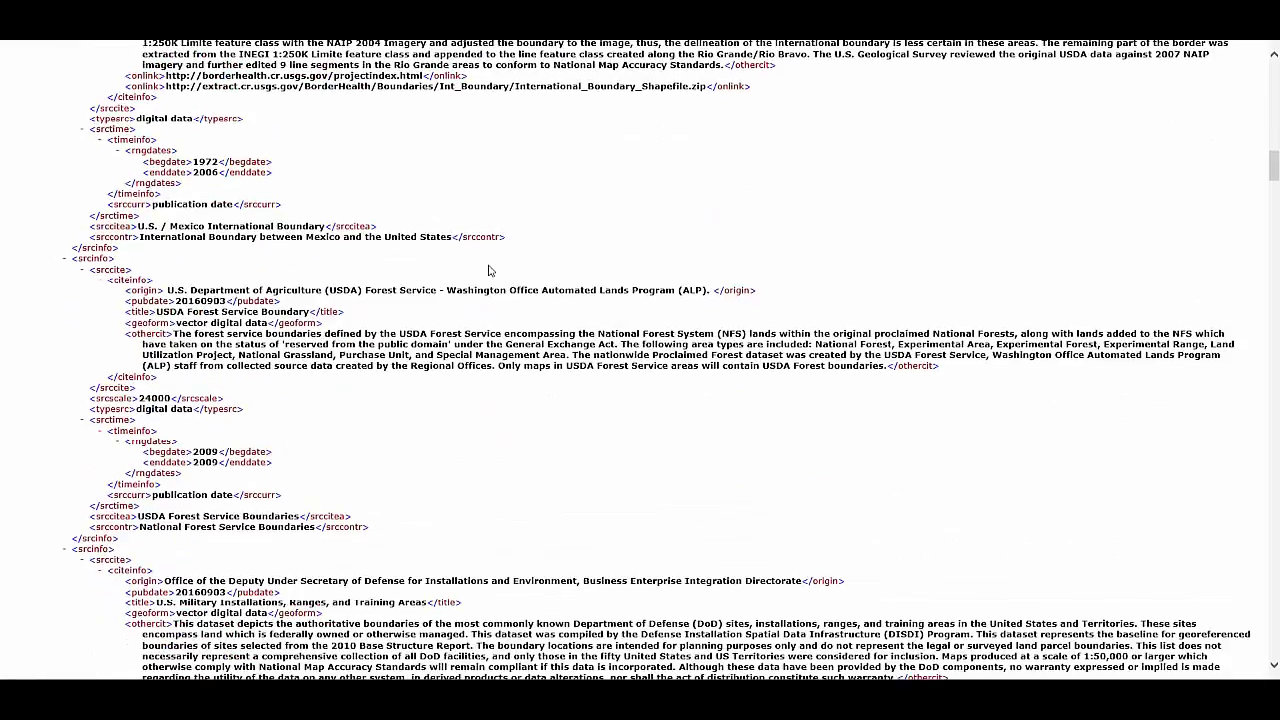
scroll(489, 271, "down", 8)
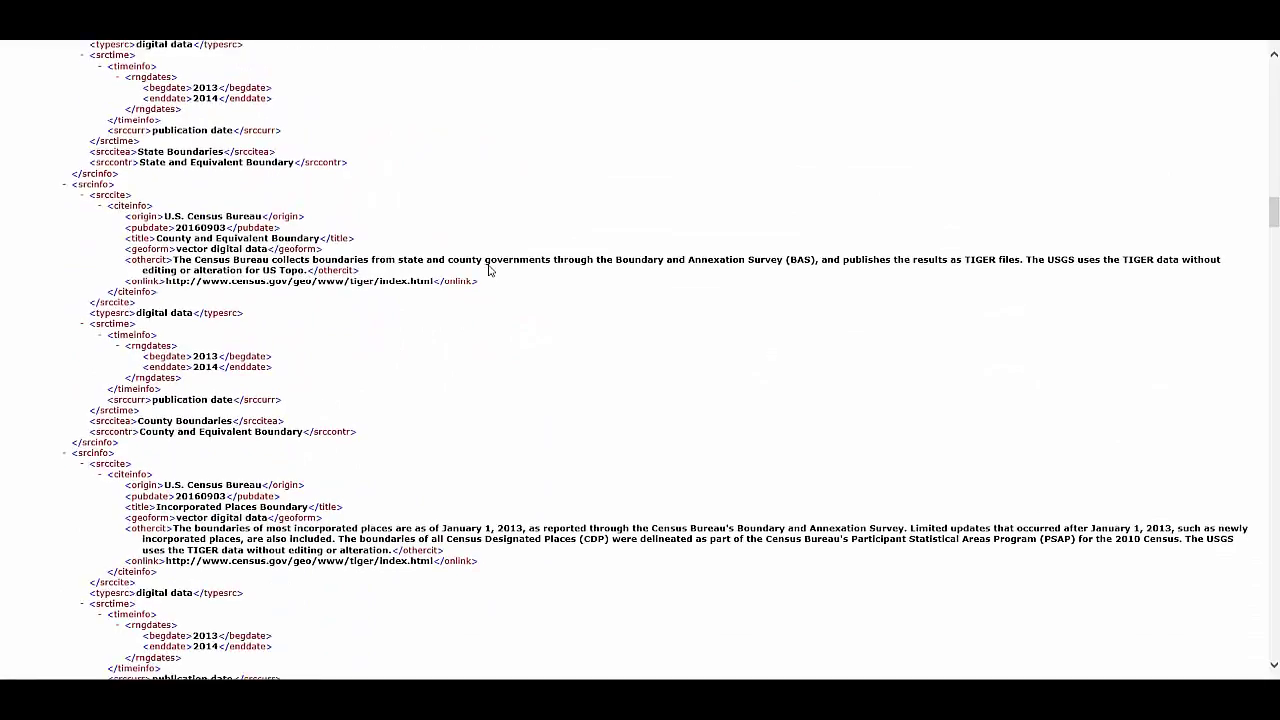
scroll(489, 271, "down", 6)
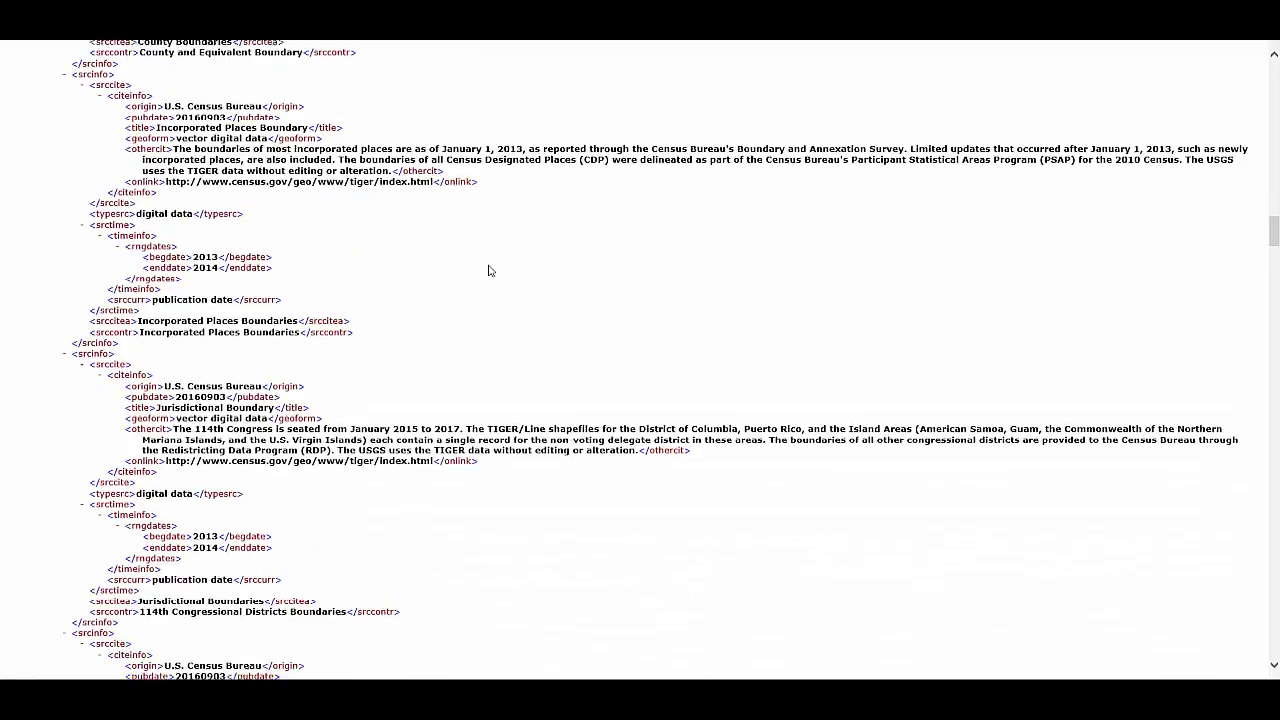
scroll(489, 271, "down", 8)
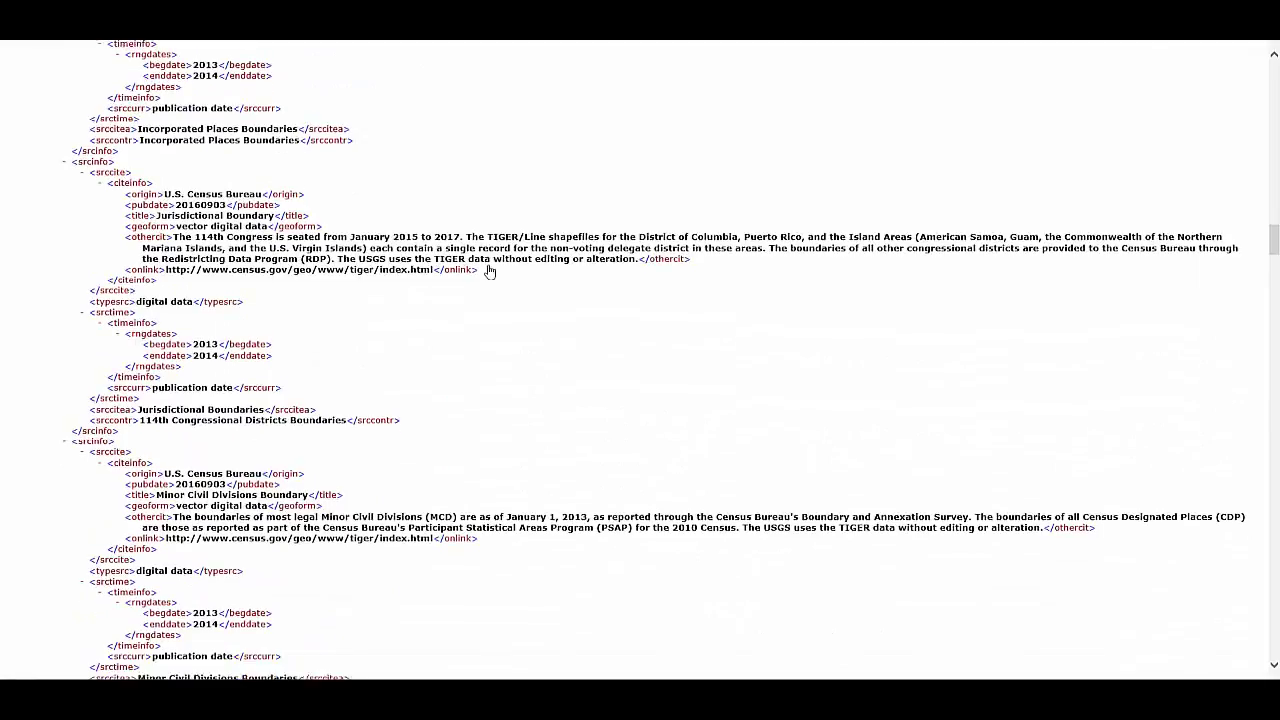
scroll(489, 271, "down", 6)
scroll(489, 271, "down", 4)
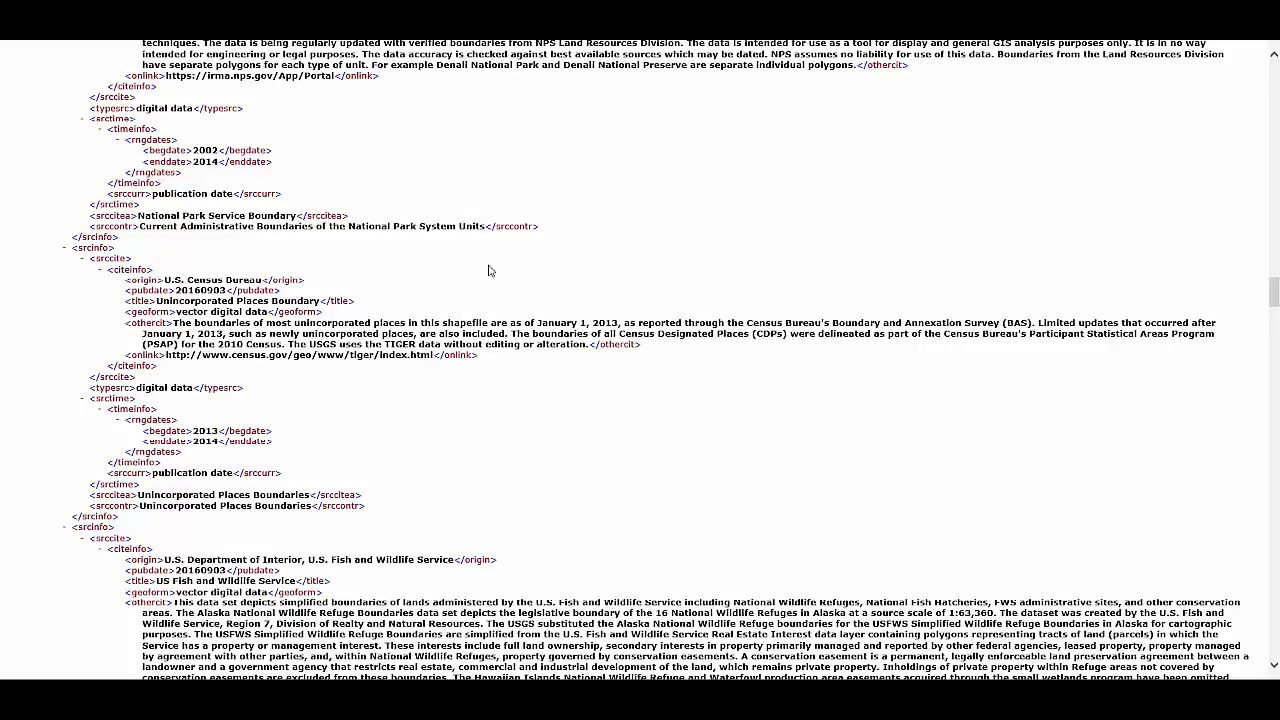
scroll(489, 271, "down", 6)
scroll(489, 271, "down", 20)
scroll(489, 271, "down", 4)
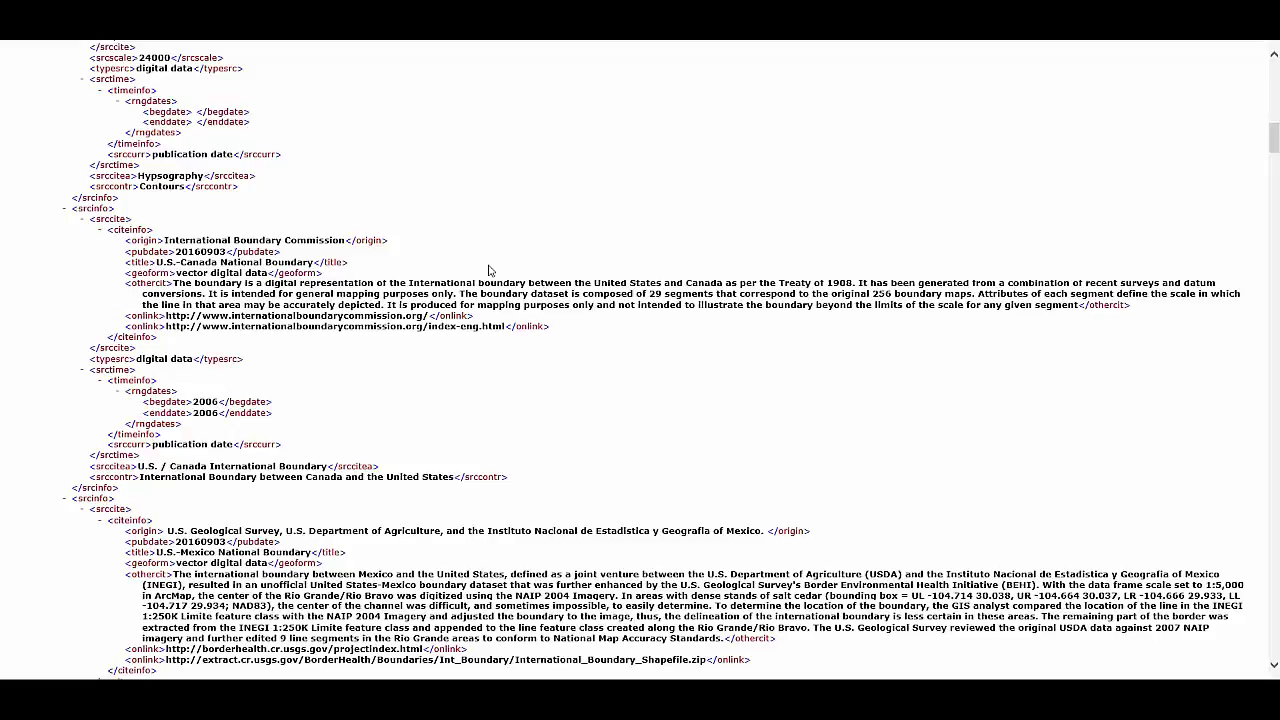
scroll(489, 270, "down", 2)
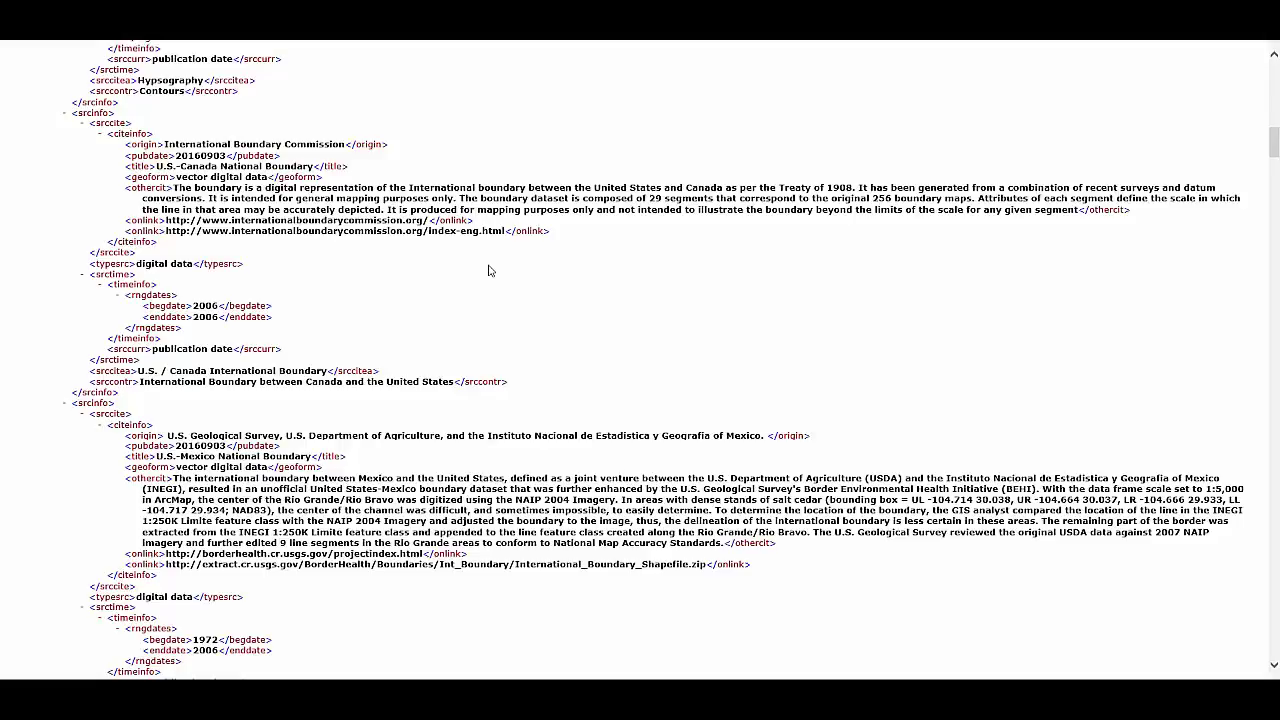
scroll(489, 270, "down", 3)
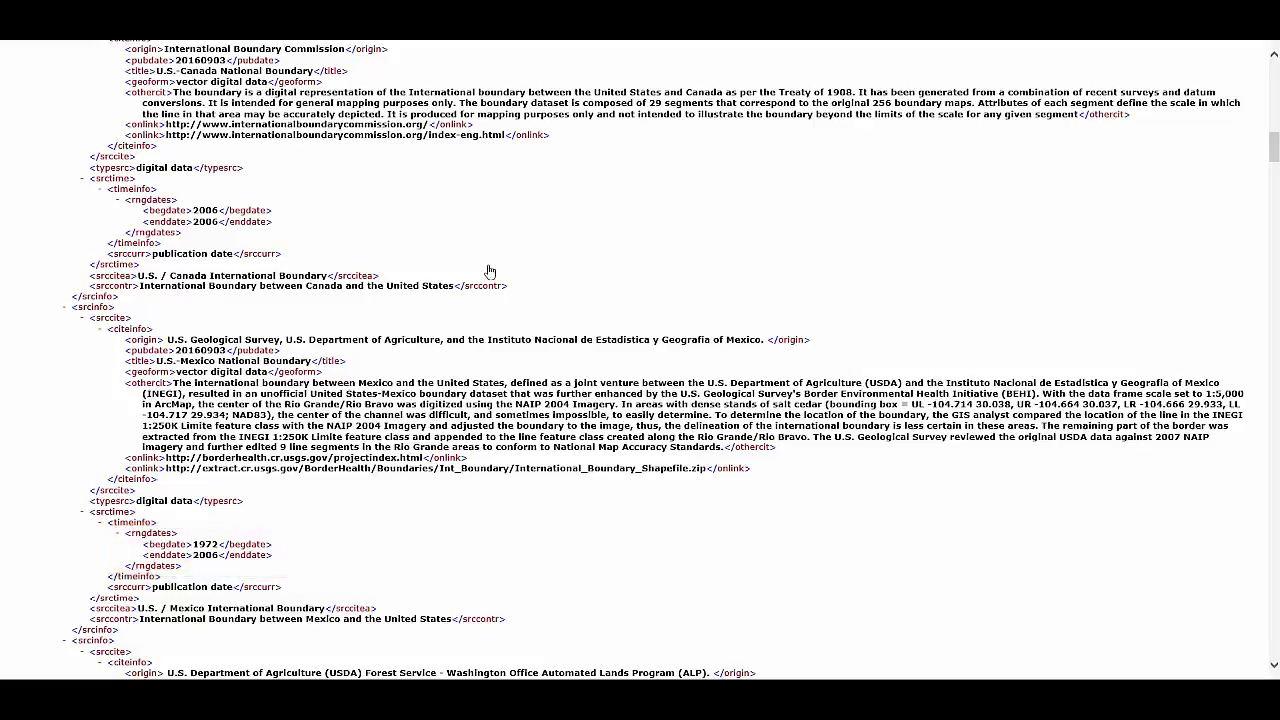
scroll(489, 270, "down", 12)
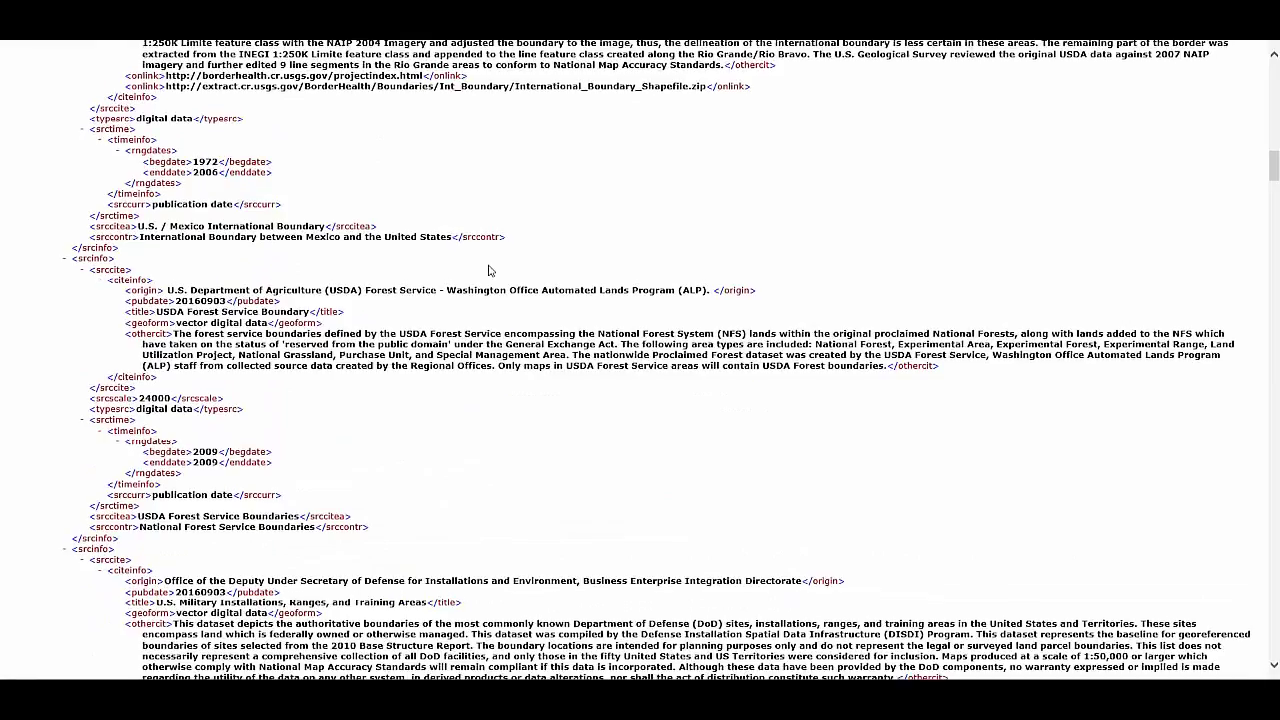
scroll(489, 270, "down", 3)
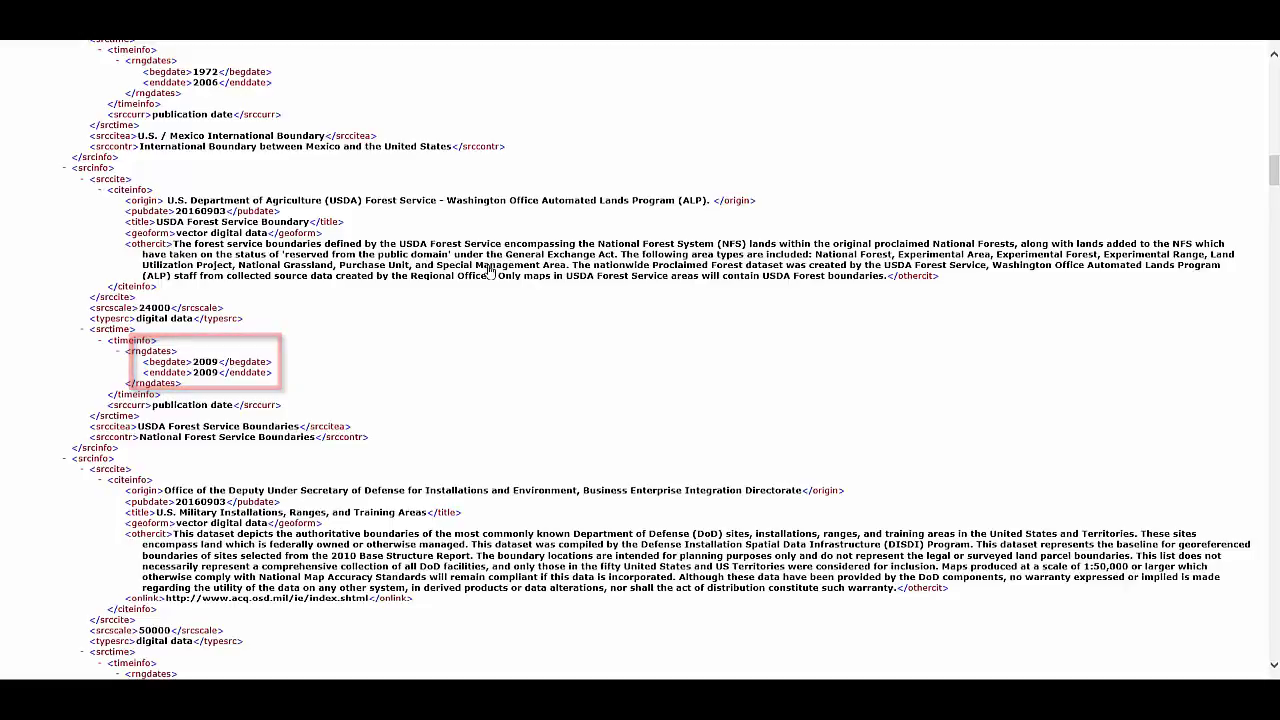
Step: Scroll past the Census and Fish and Wildlife (1950–2014) sources toward the Public Land Survey System entry
scroll(490, 270, "down", 1)
scroll(490, 270, "down", 4)
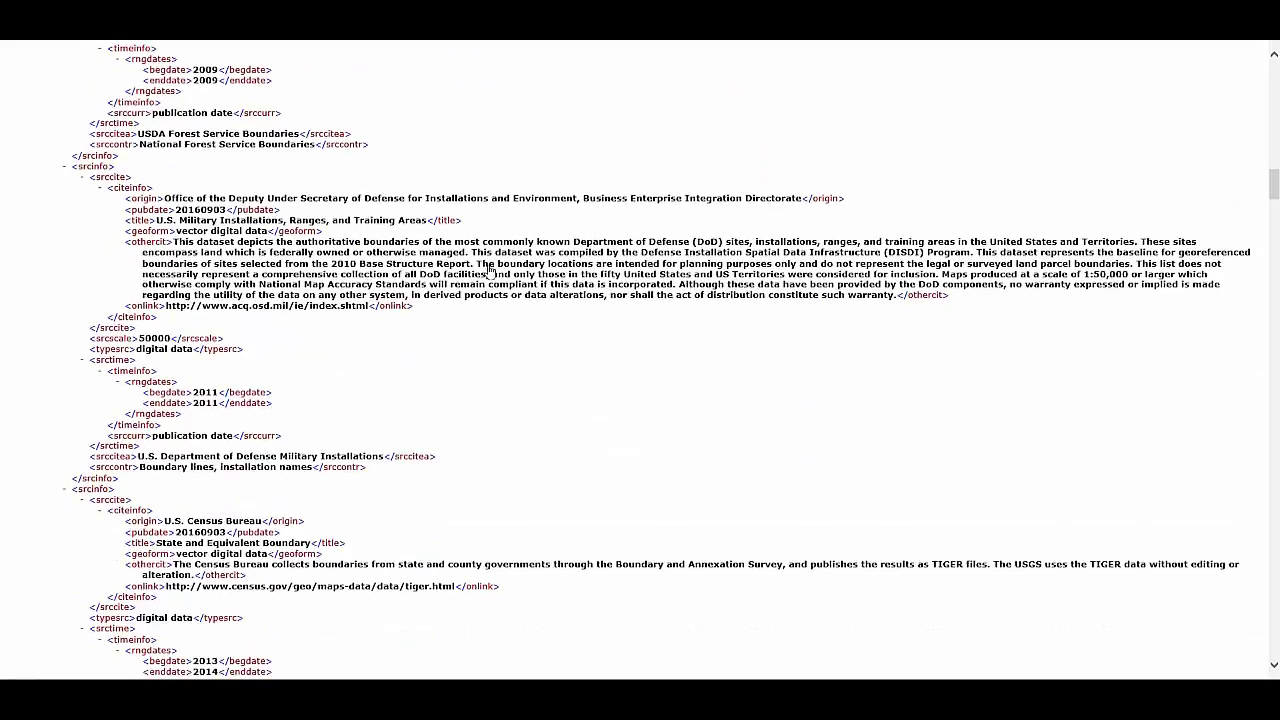
scroll(490, 270, "down", 2)
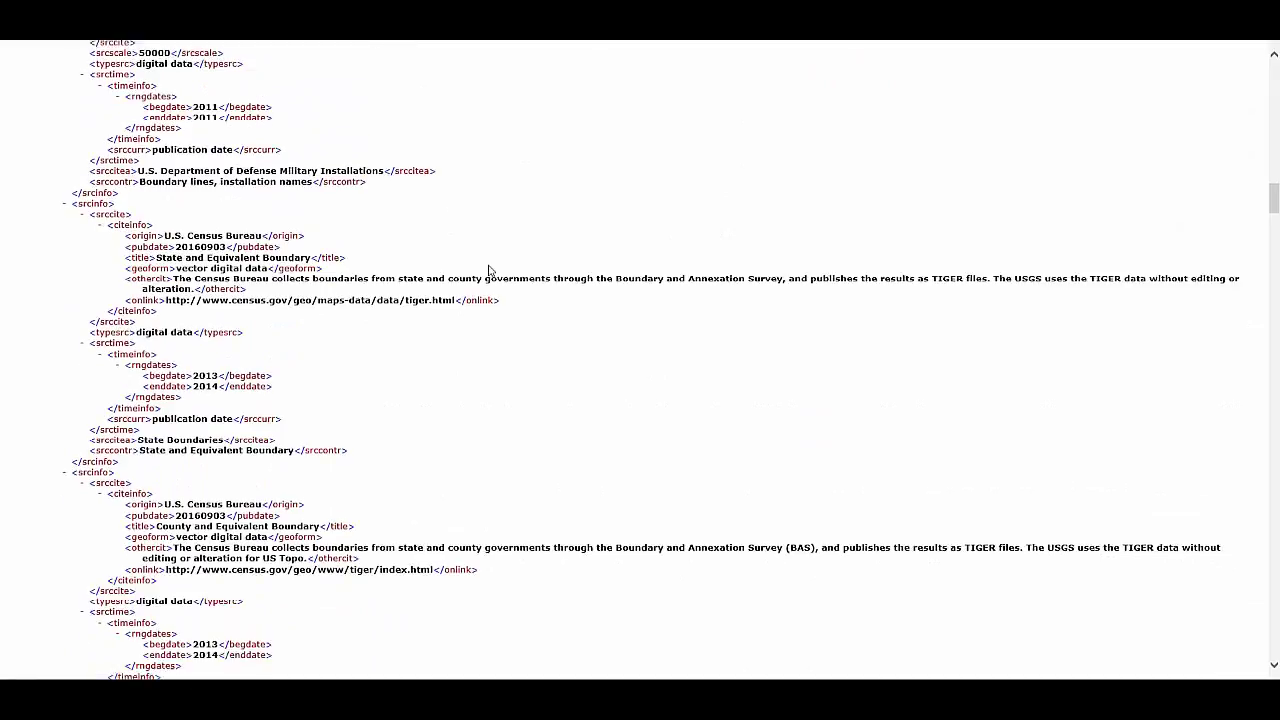
scroll(490, 270, "down", 5)
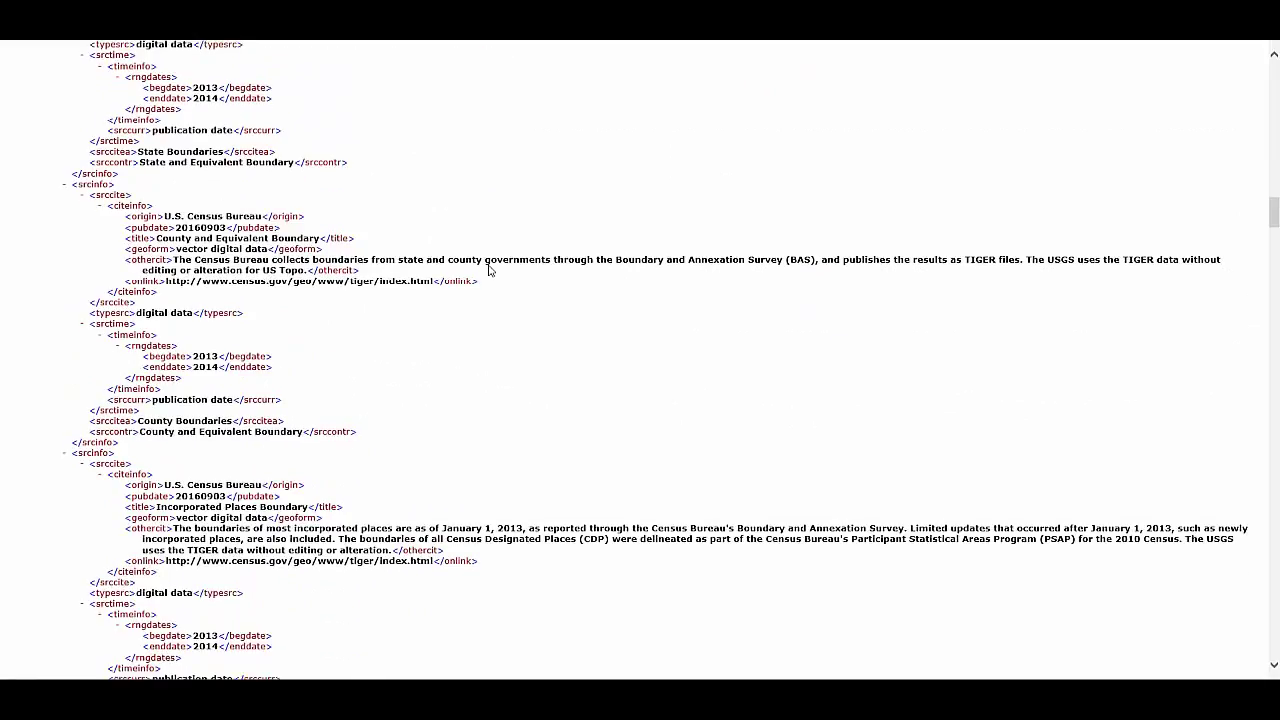
scroll(490, 270, "down", 3)
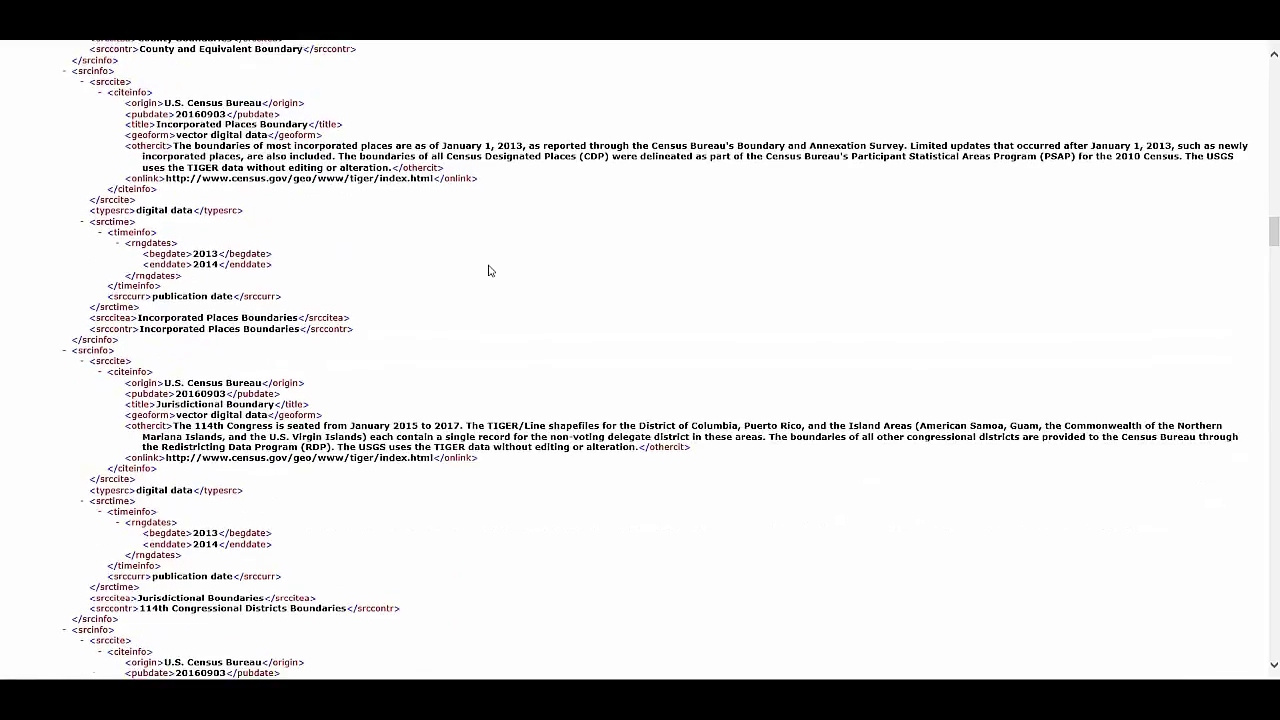
scroll(490, 270, "down", 5)
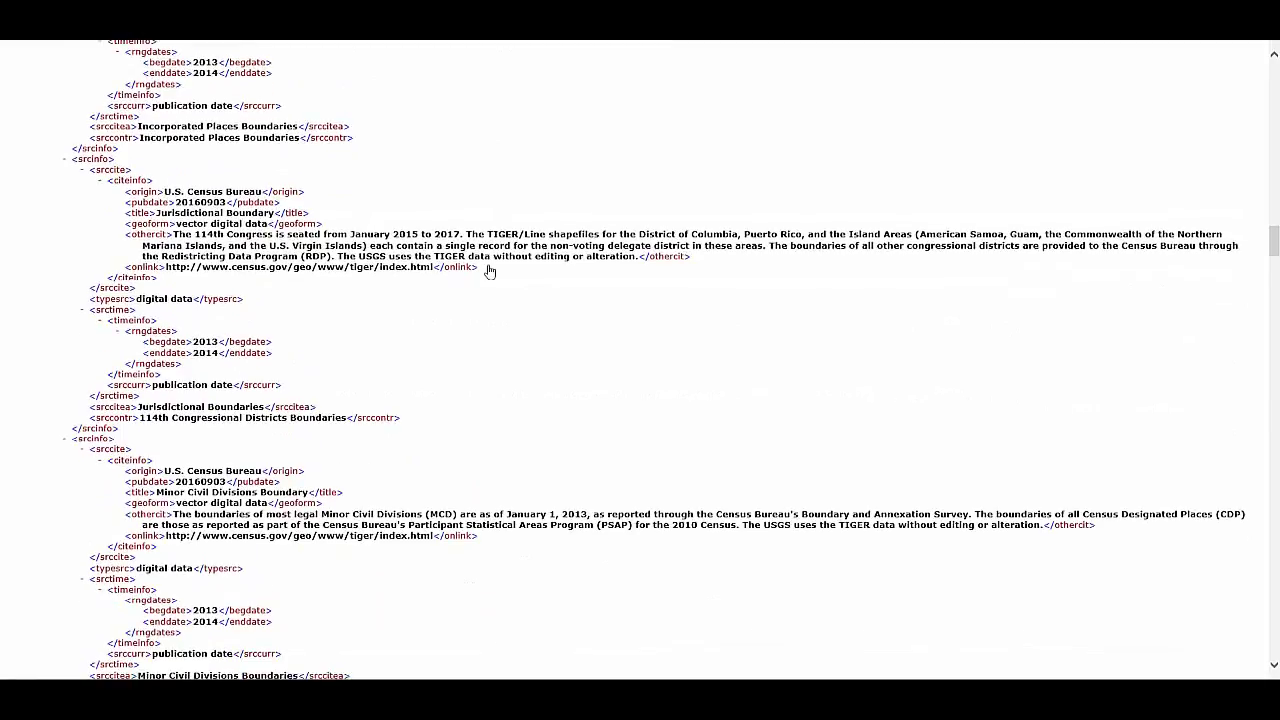
scroll(490, 270, "down", 4)
scroll(490, 270, "down", 3)
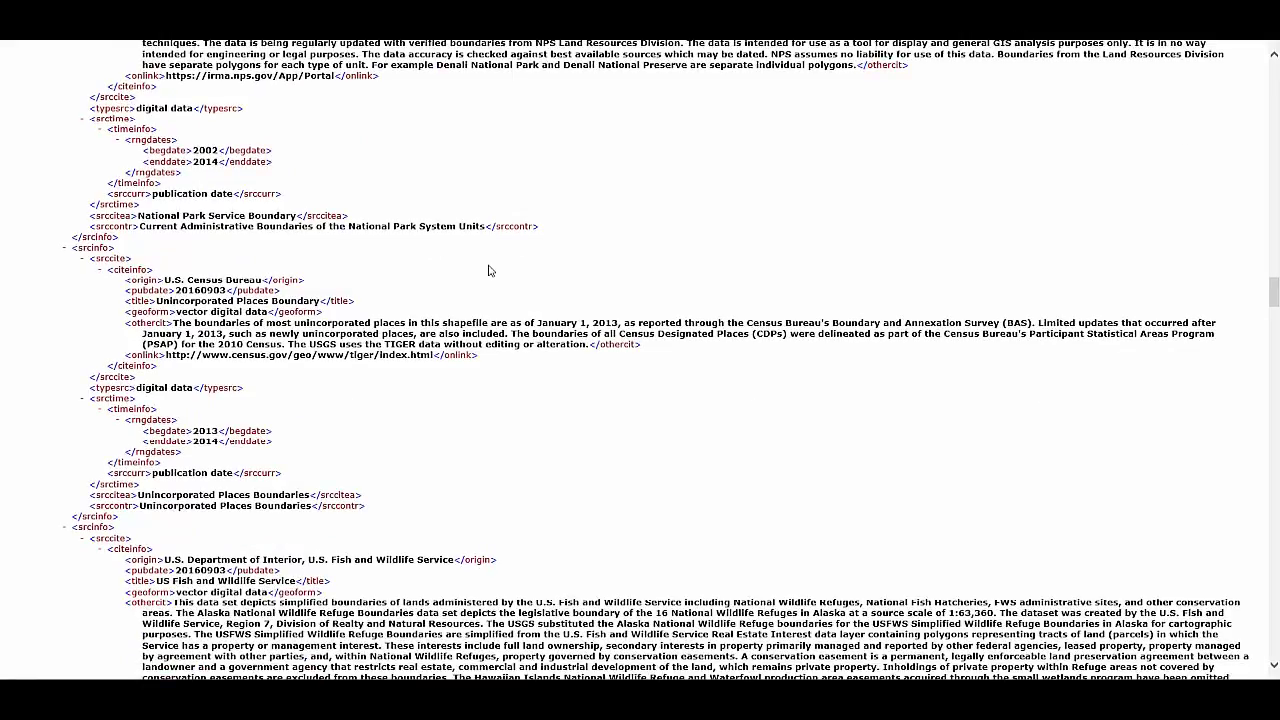
scroll(490, 270, "down", 4)
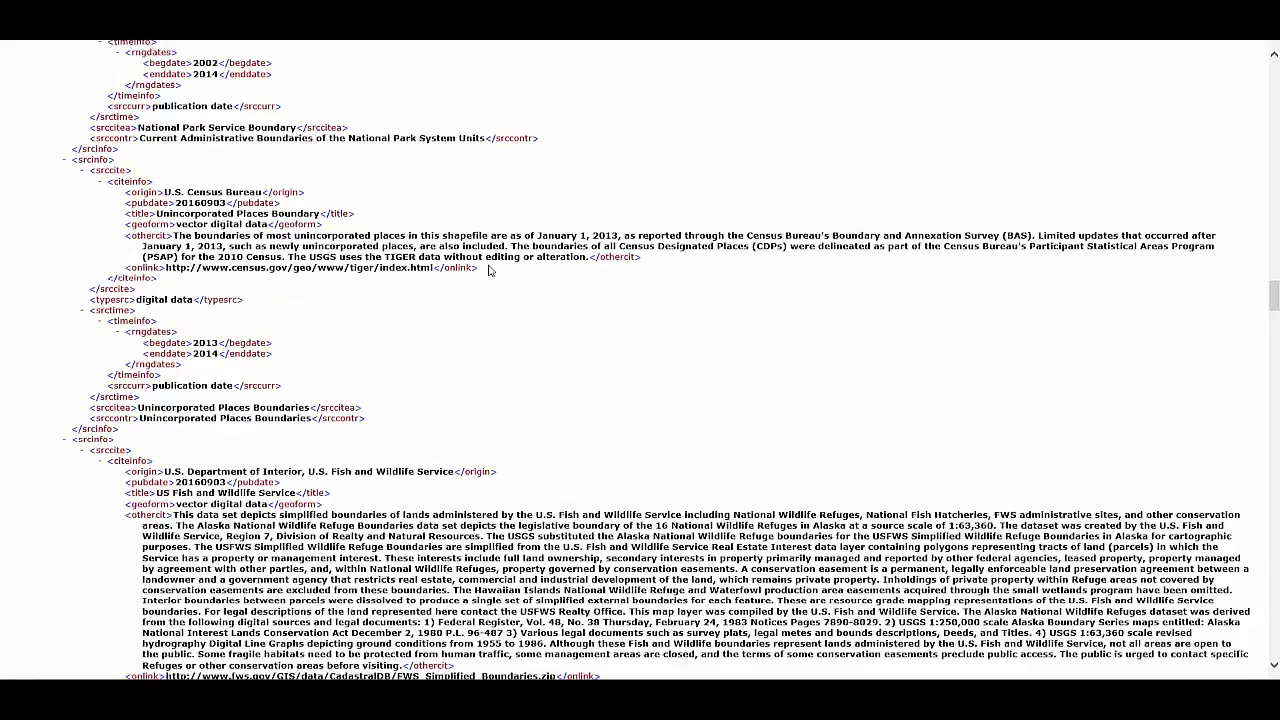
scroll(490, 270, "down", 1)
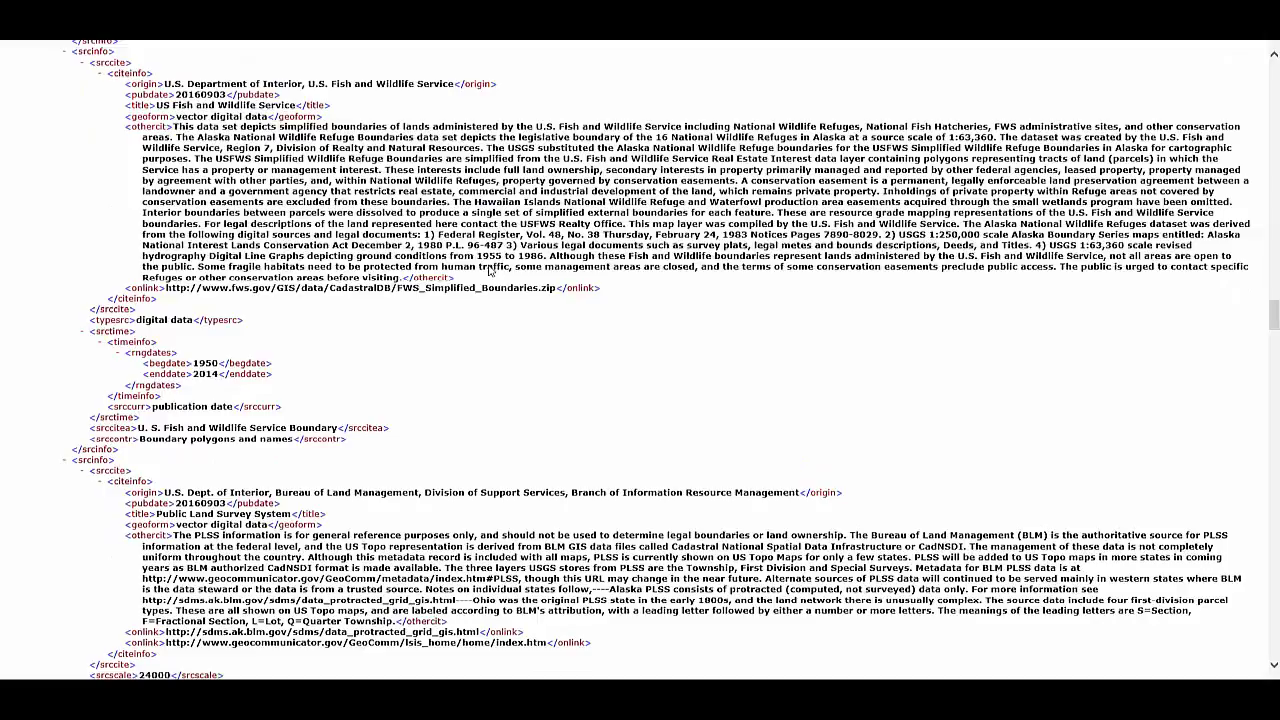
Step: Scroll through the XML metadata to read the GNIS, Woodland, Hydrography and Census Roads source dates
scroll(490, 270, "down", 2)
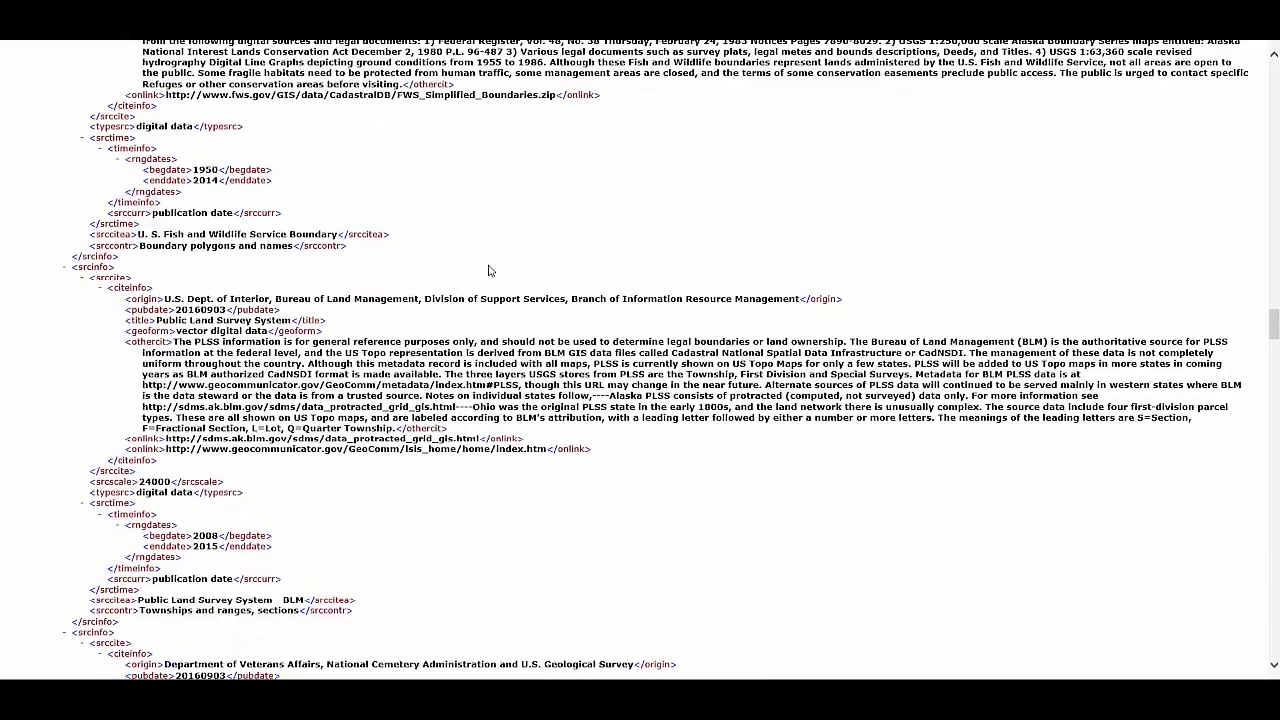
scroll(490, 270, "down", 2)
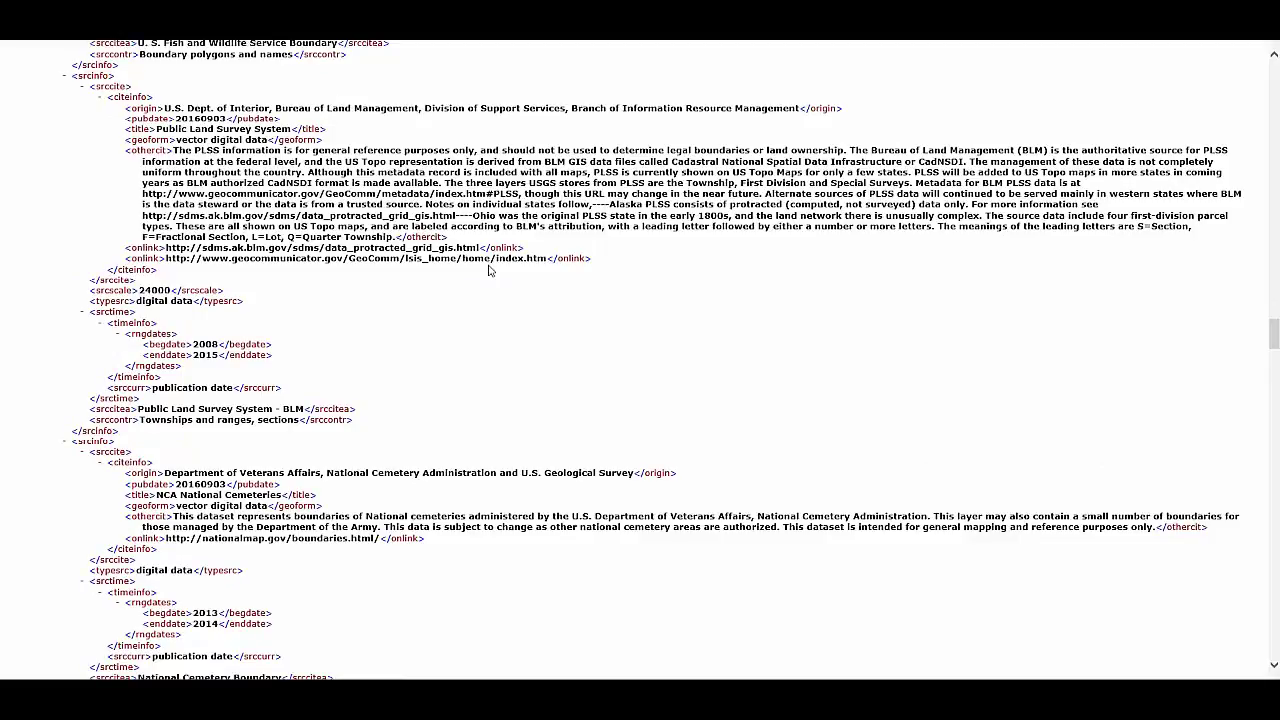
scroll(490, 270, "down", 5)
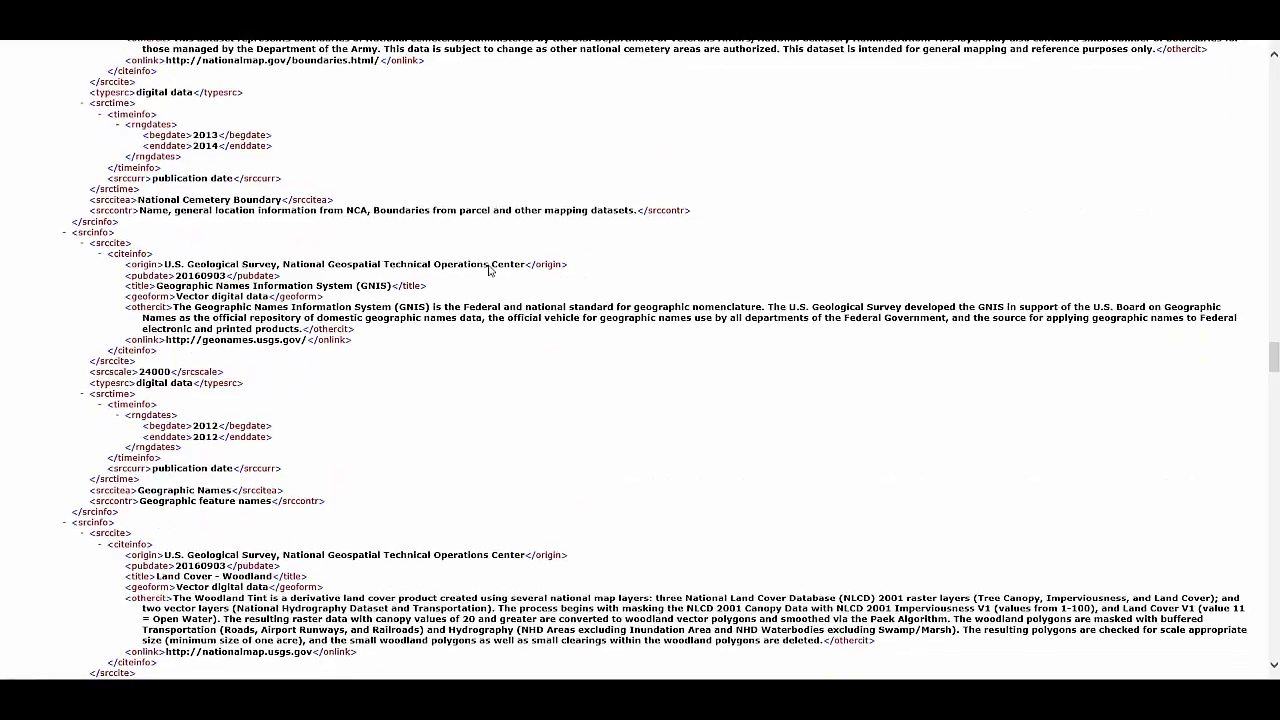
scroll(490, 270, "down", 2)
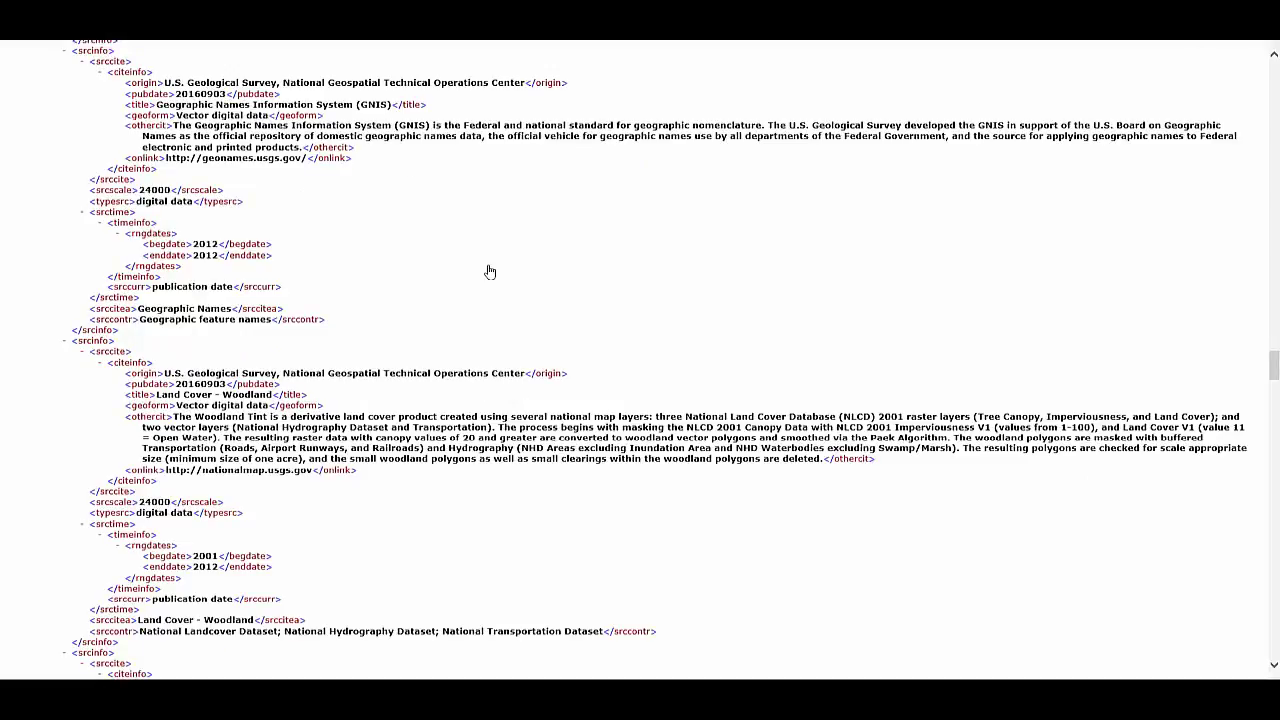
scroll(490, 271, "down", 1)
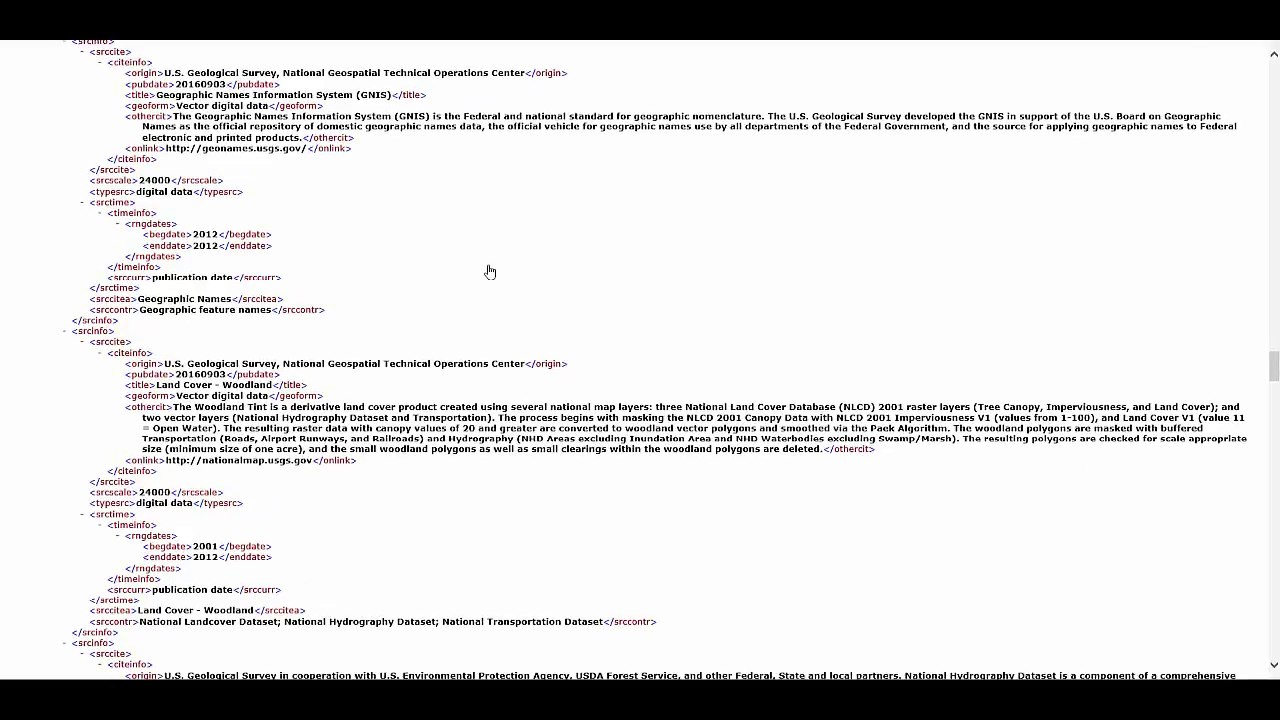
scroll(490, 271, "down", 5)
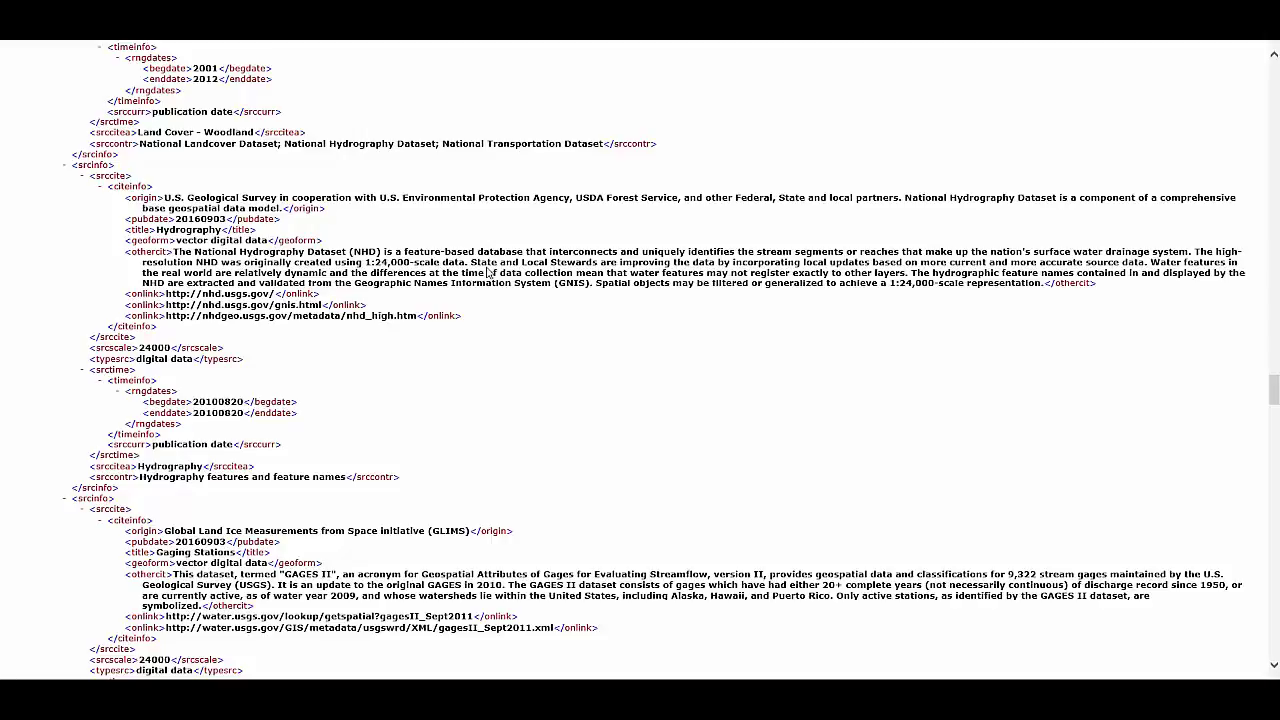
scroll(233, 412, "down", 10)
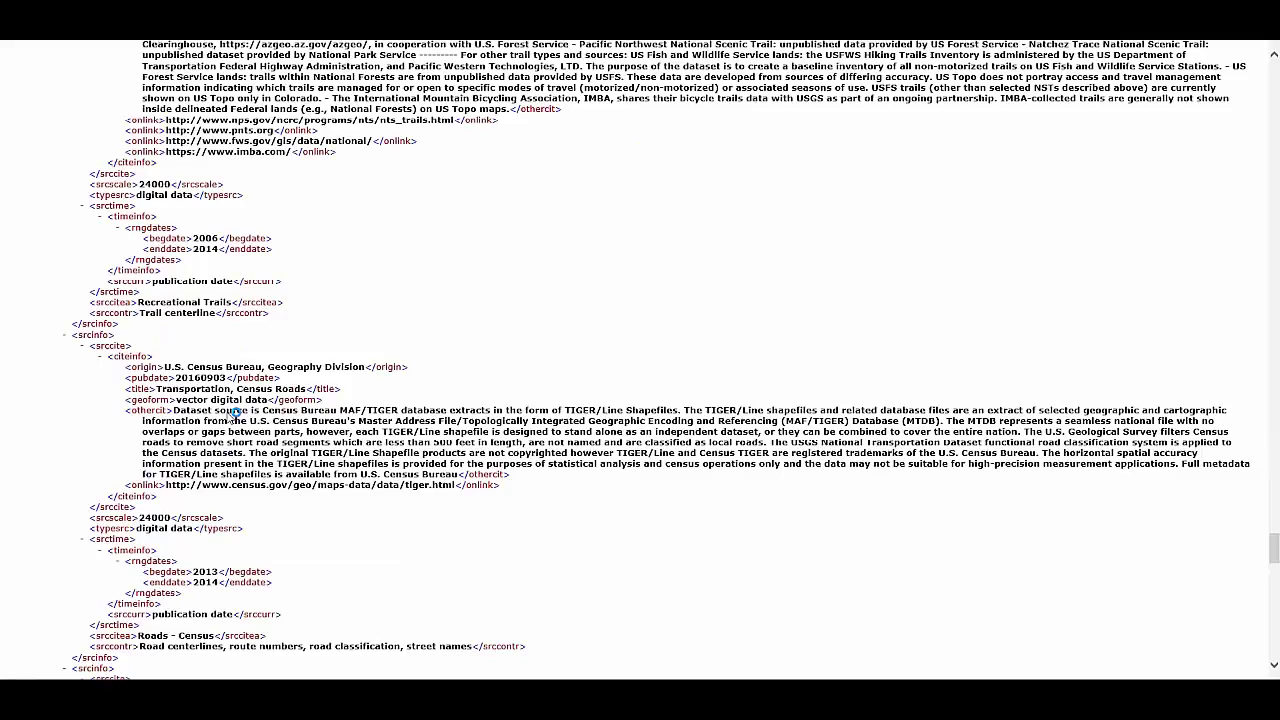
scroll(233, 412, "down", 7)
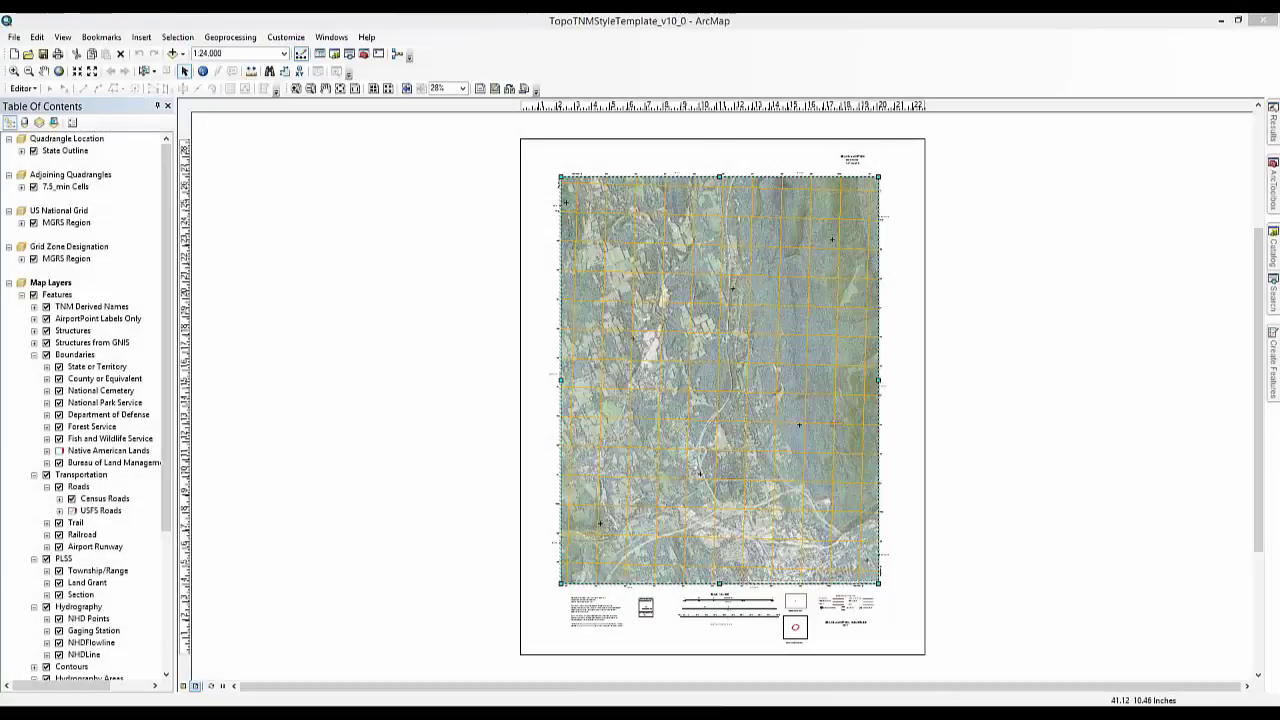
Step: Paste citation lines over CITATIONS_USGS: Names 2005-2015, Woodland 2001-2012, Hydrography 2010-2015, Roads 2006-2014
double_click(606, 626)
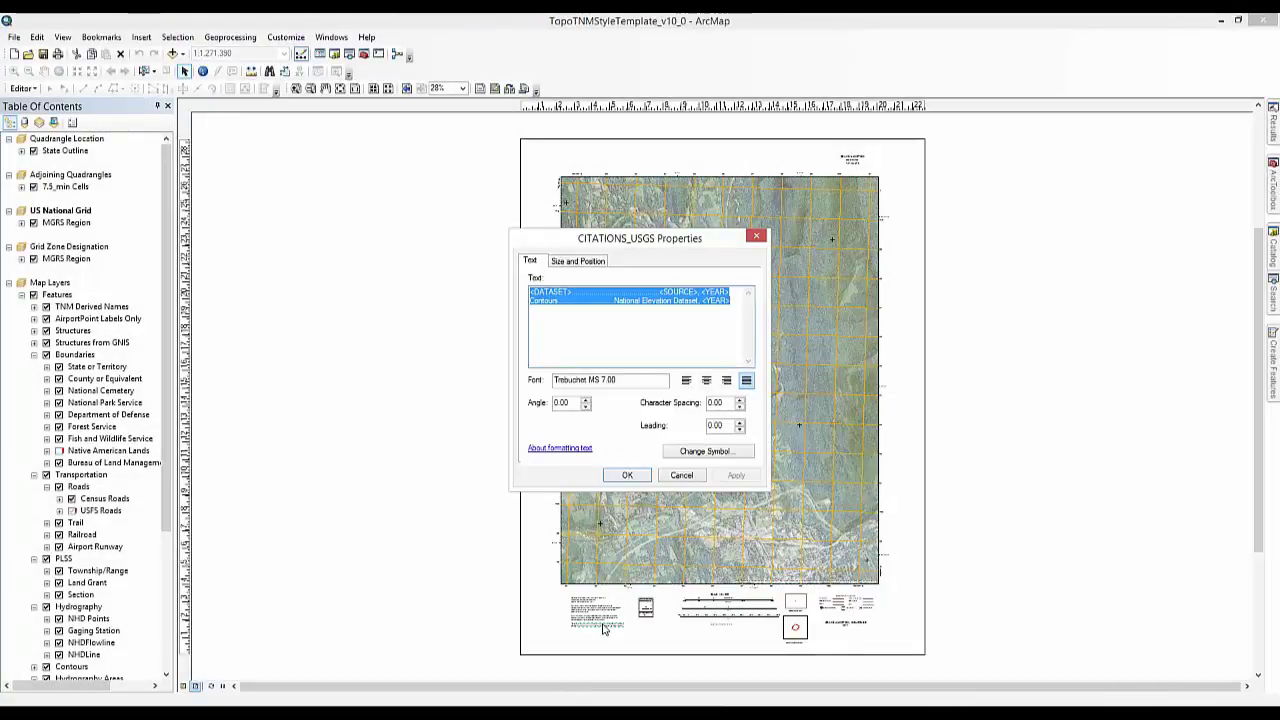
key("Delete")
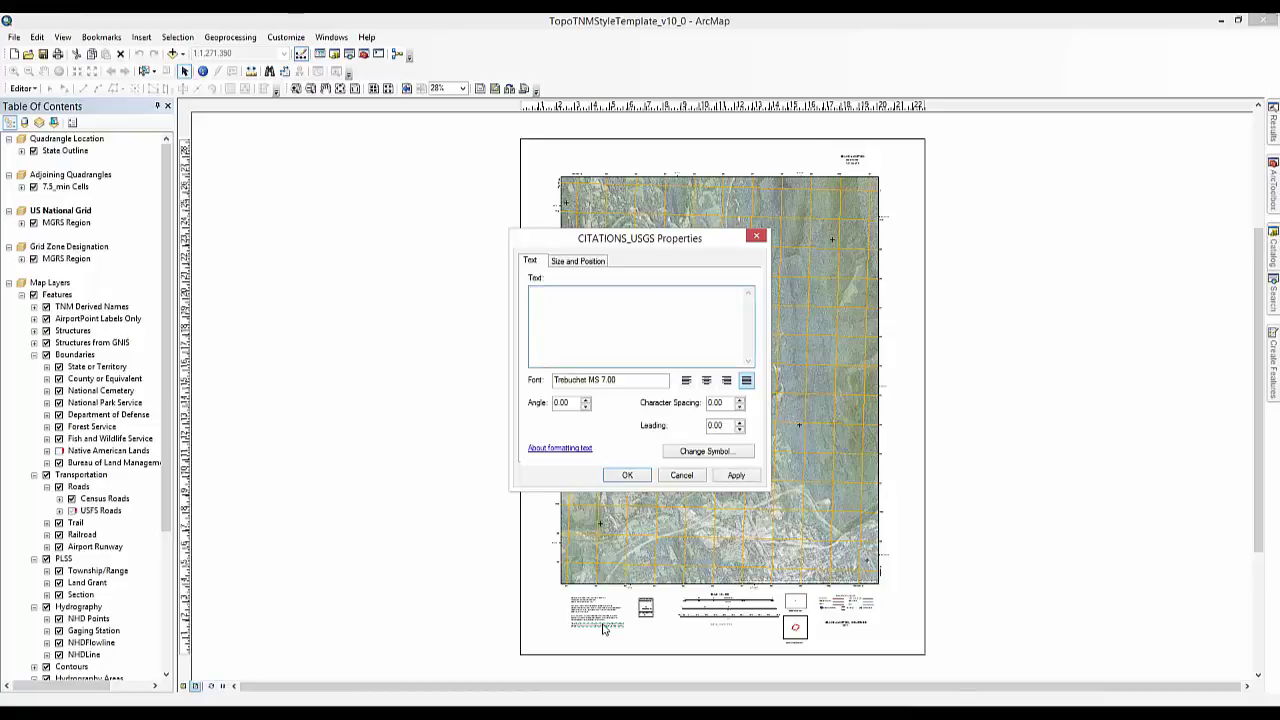
type("Names 2005-2015 Land Cover - Woodland 2001-2012 Hydrography 2010-2015 Roads 2006-2014")
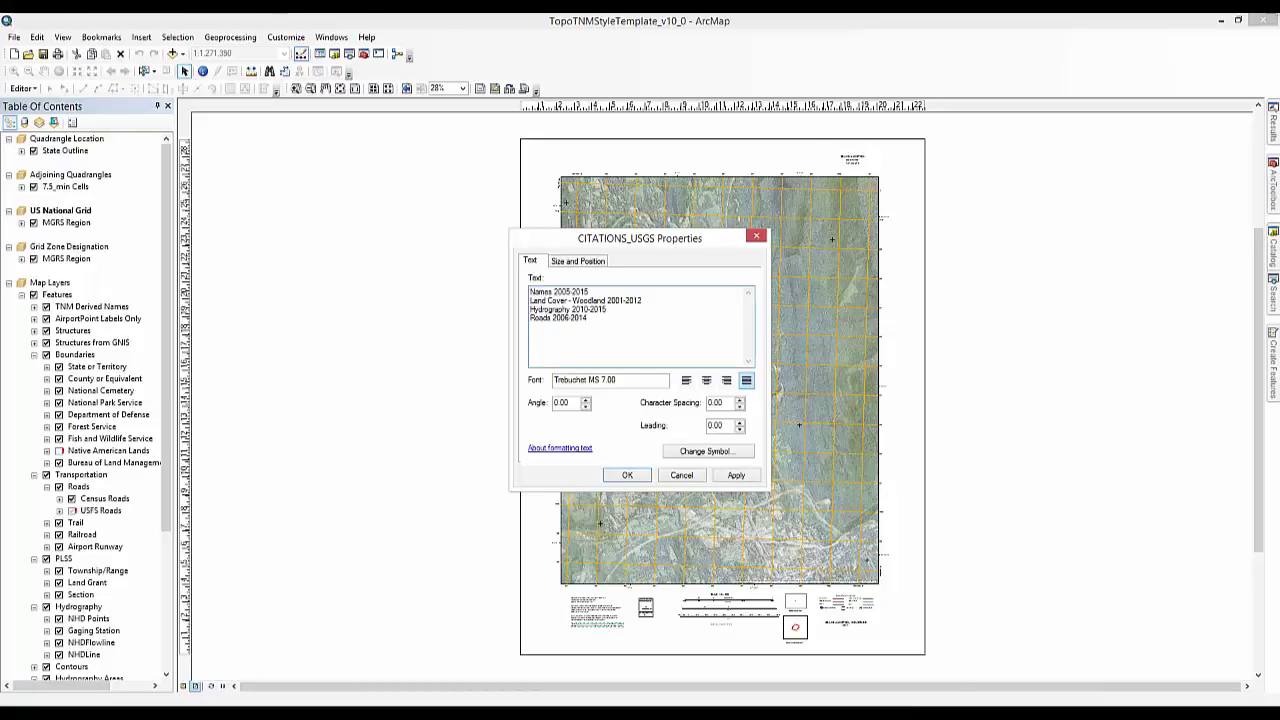